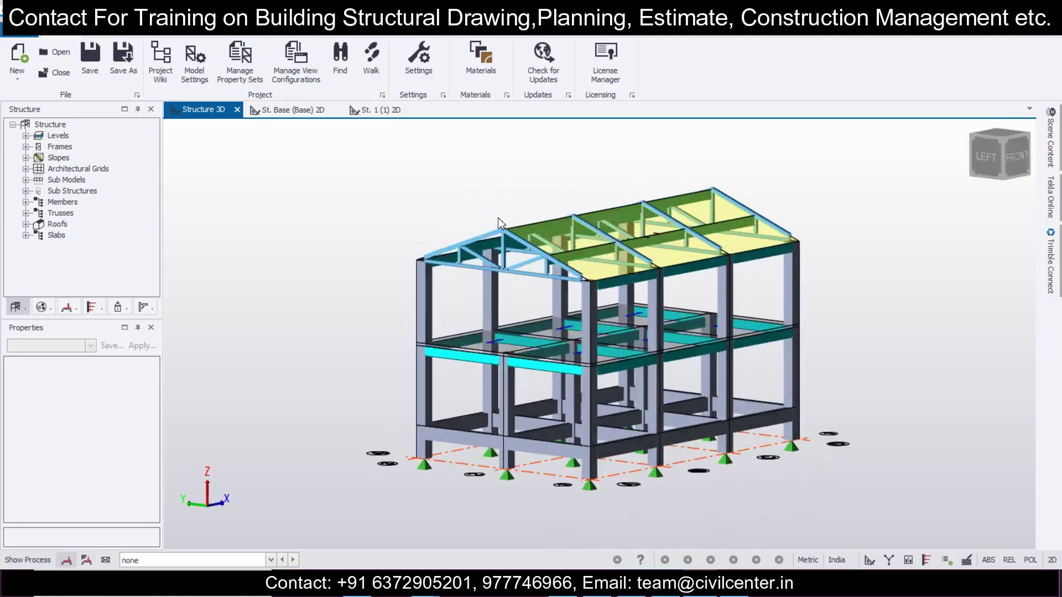
right_click_drag(838, 205, 639, 272)
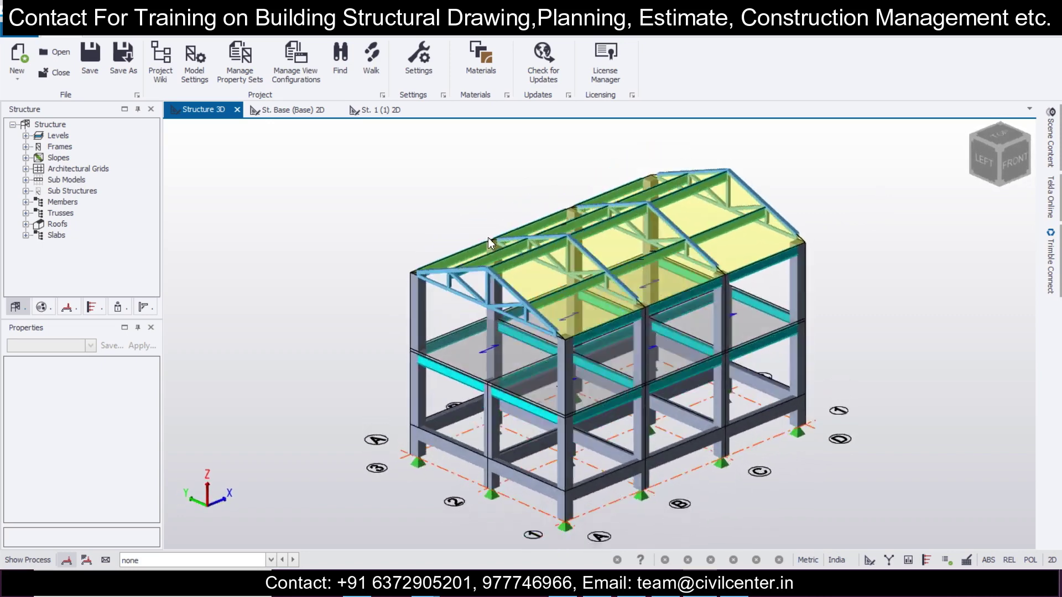
right_click_drag(768, 221, 431, 232)
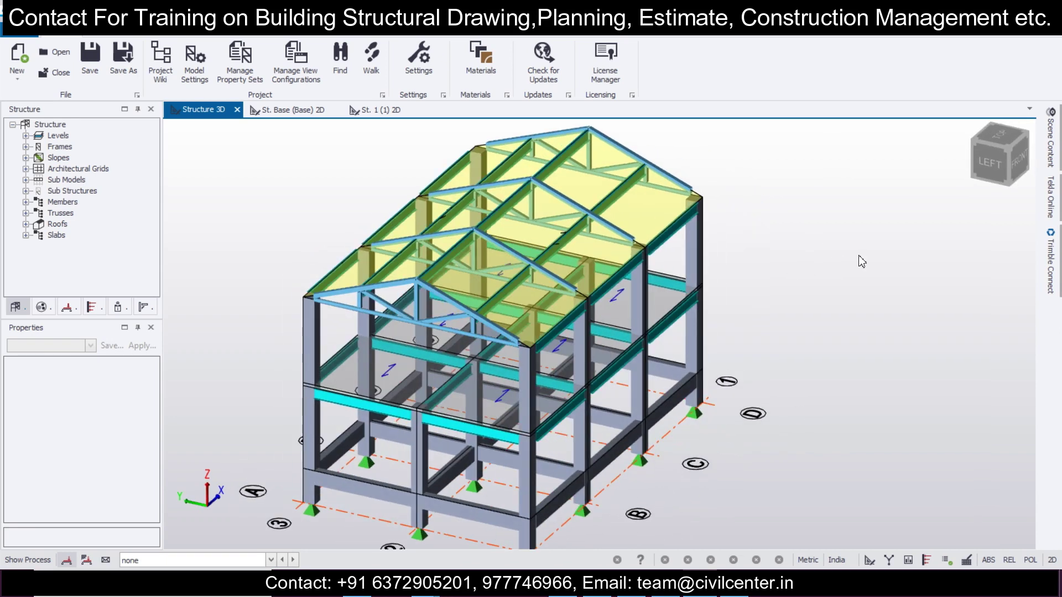
right_click_drag(749, 241, 648, 266)
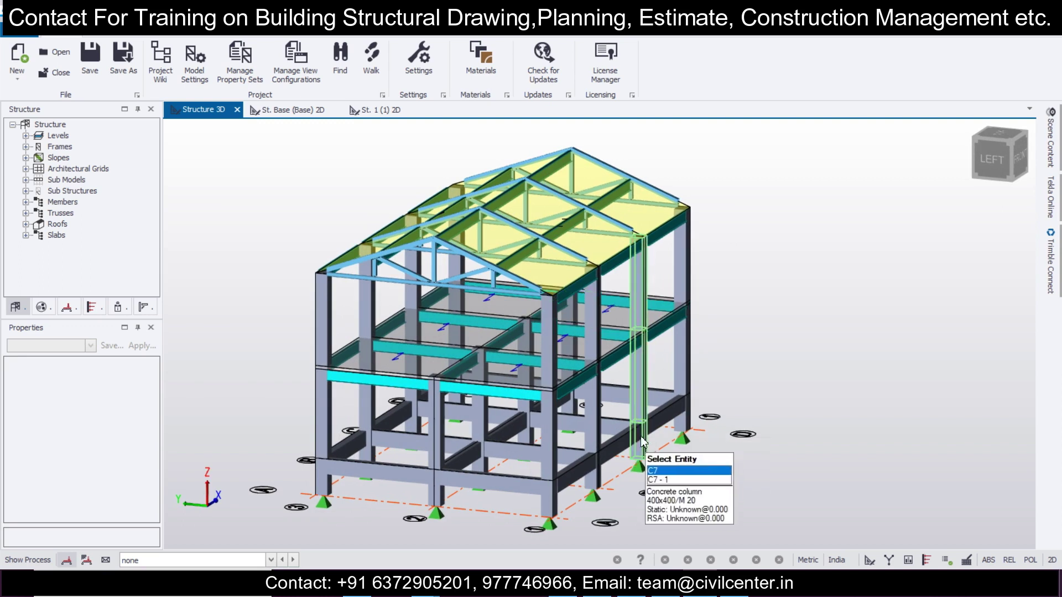
left_click(209, 37)
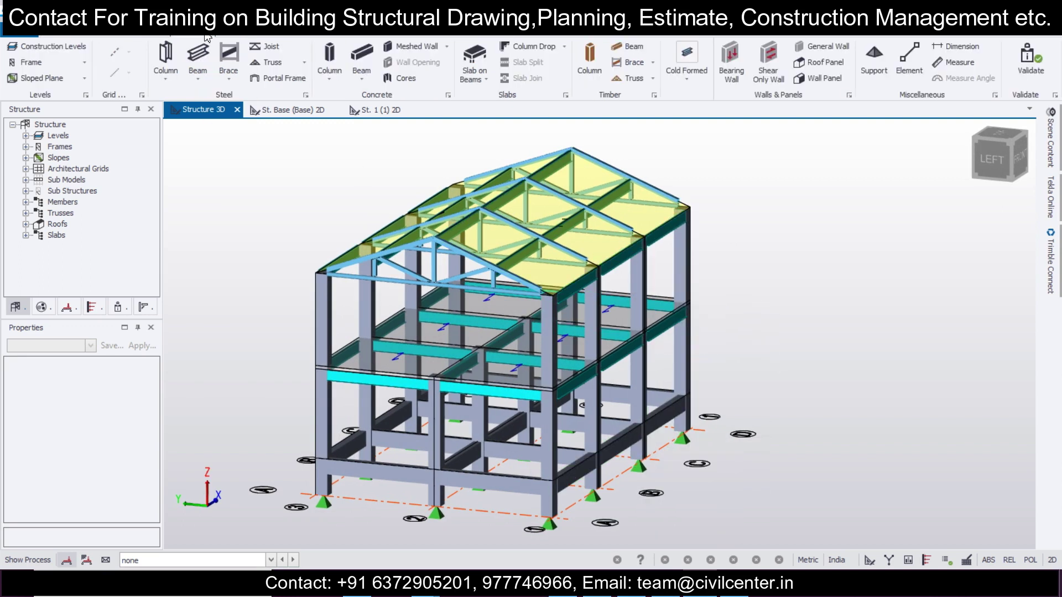
Open the St. Base (Base) 2D plan and look over the base beam layout between grids A–D and 1–3.
left_click(291, 110)
scroll(558, 210, "up", 1)
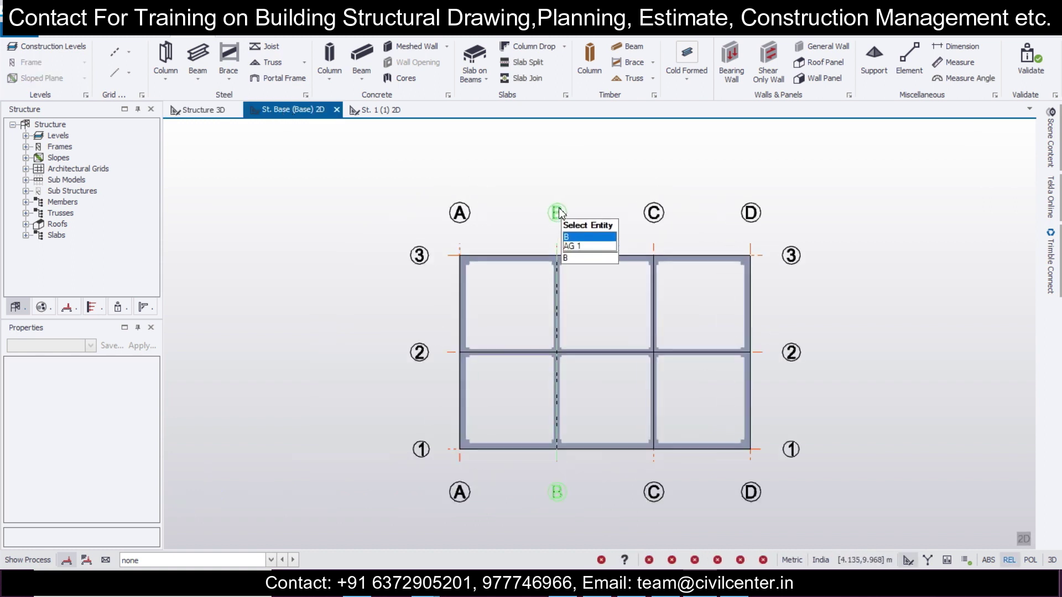
middle_click_drag(558, 210, 429, 209)
scroll(429, 210, "up", 1)
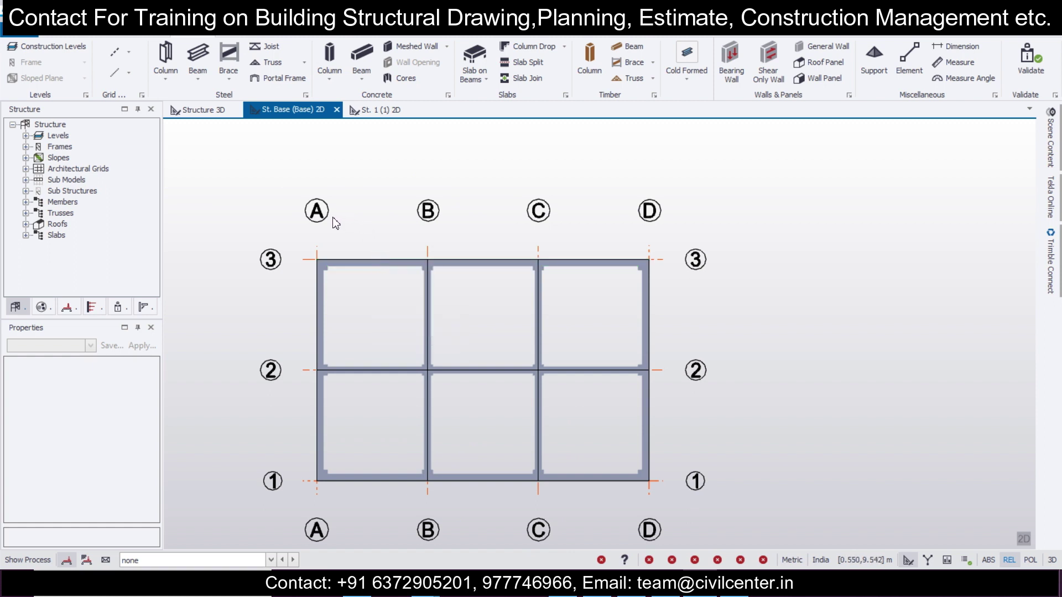
scroll(260, 169, "down", 1)
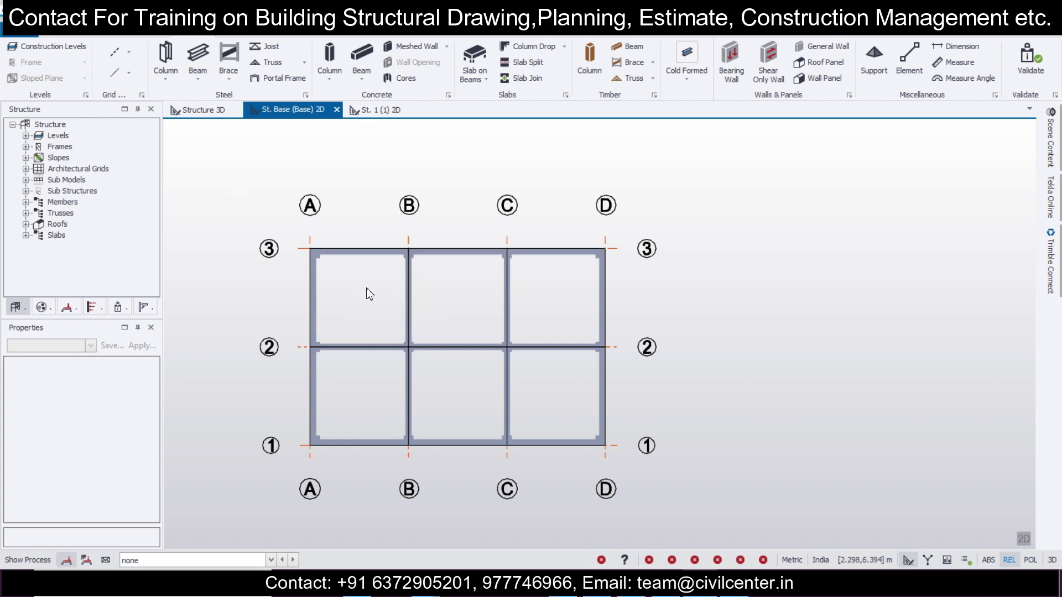
scroll(367, 288, "up", 1)
middle_click_drag(366, 288, 353, 247)
scroll(446, 307, "up", 2)
scroll(387, 244, "down", 1)
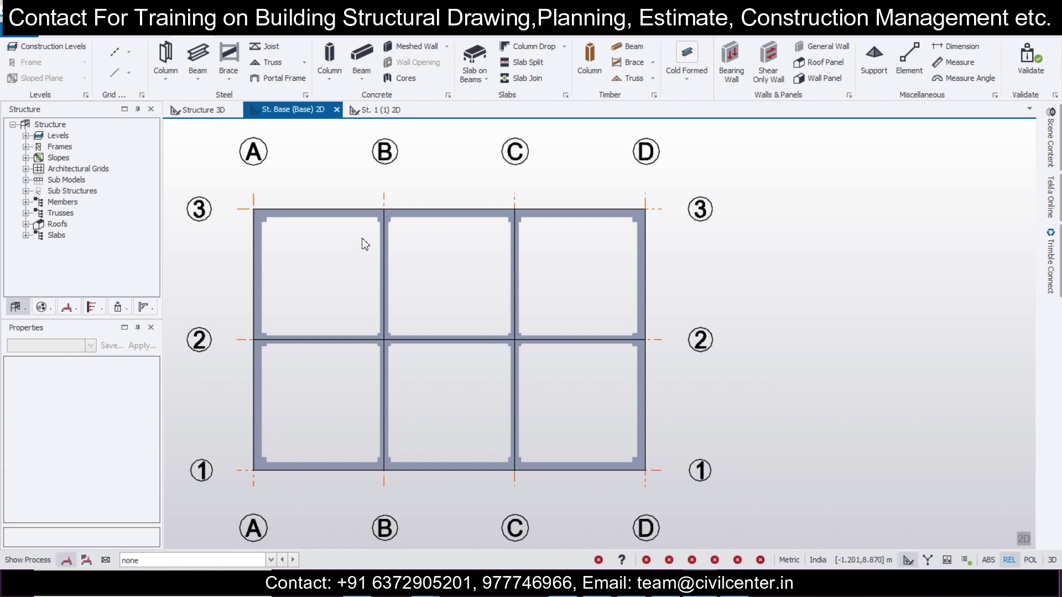
middle_click_drag(345, 203, 436, 217)
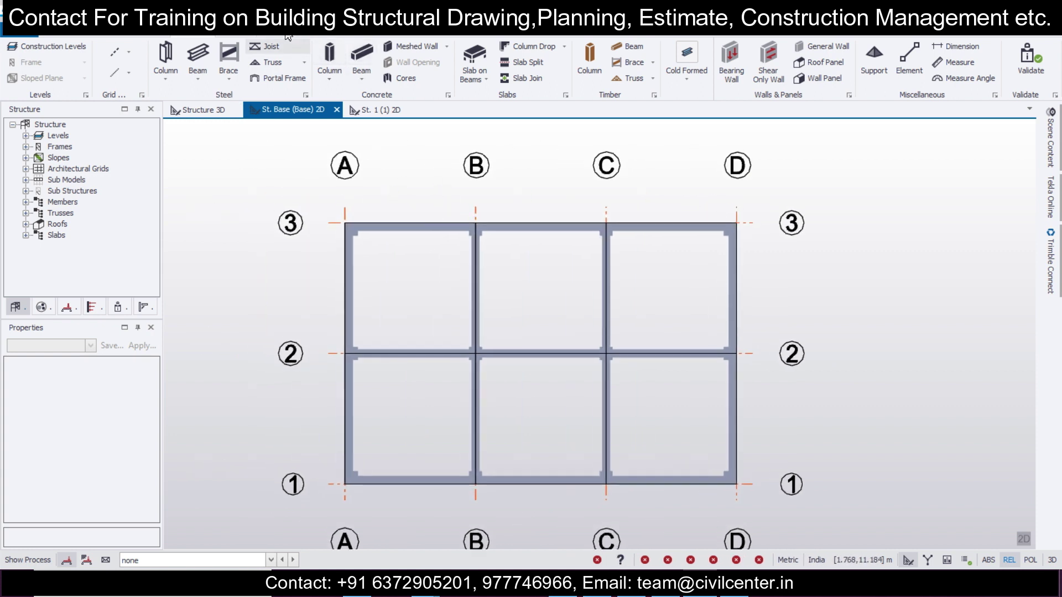
Make 2 Dead the active loadcase for the base level plan.
left_click(285, 36)
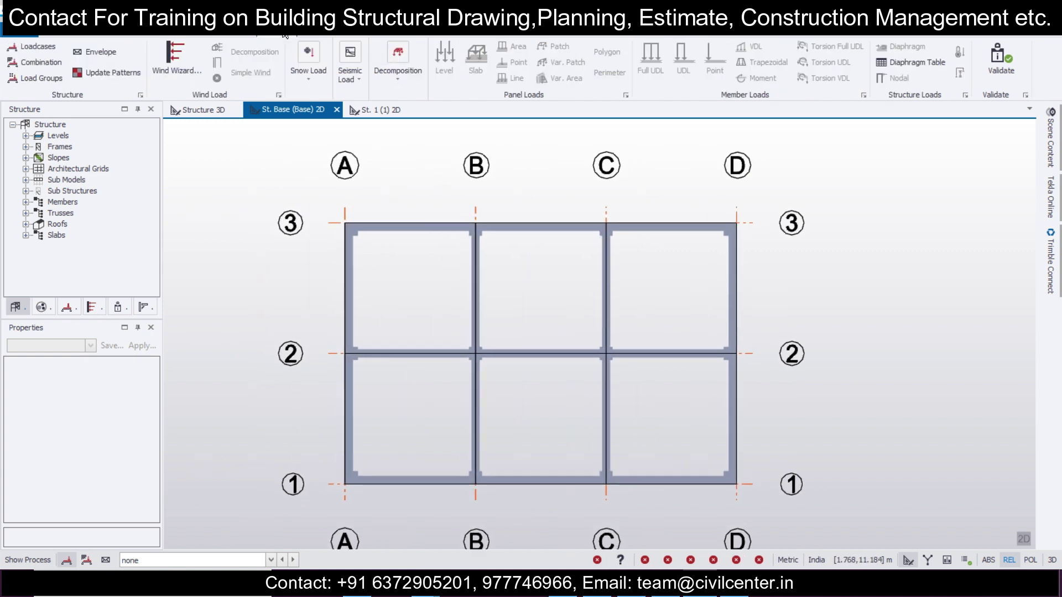
left_click(264, 559)
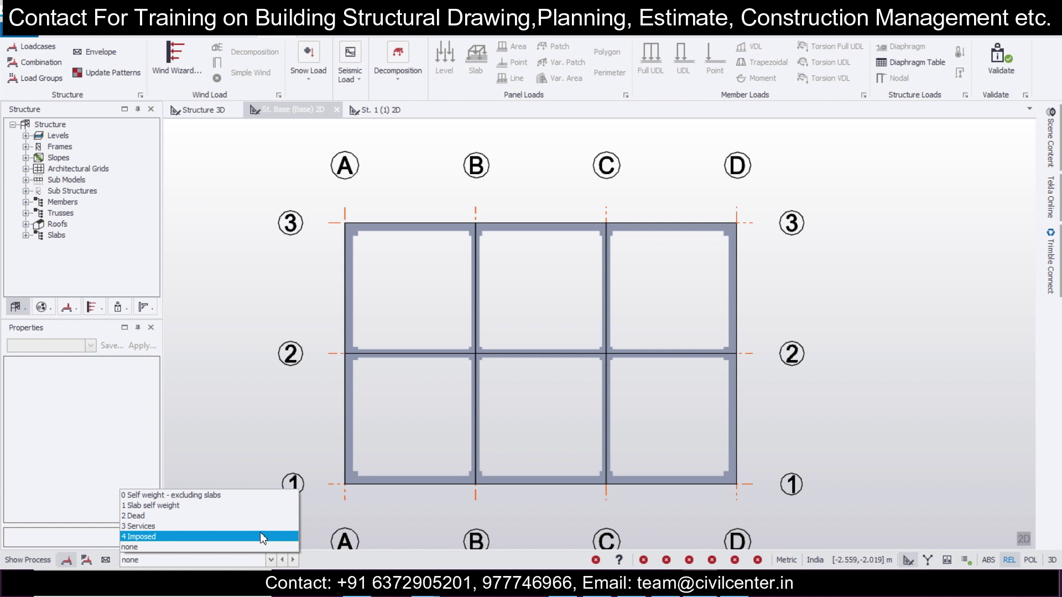
left_click(262, 516)
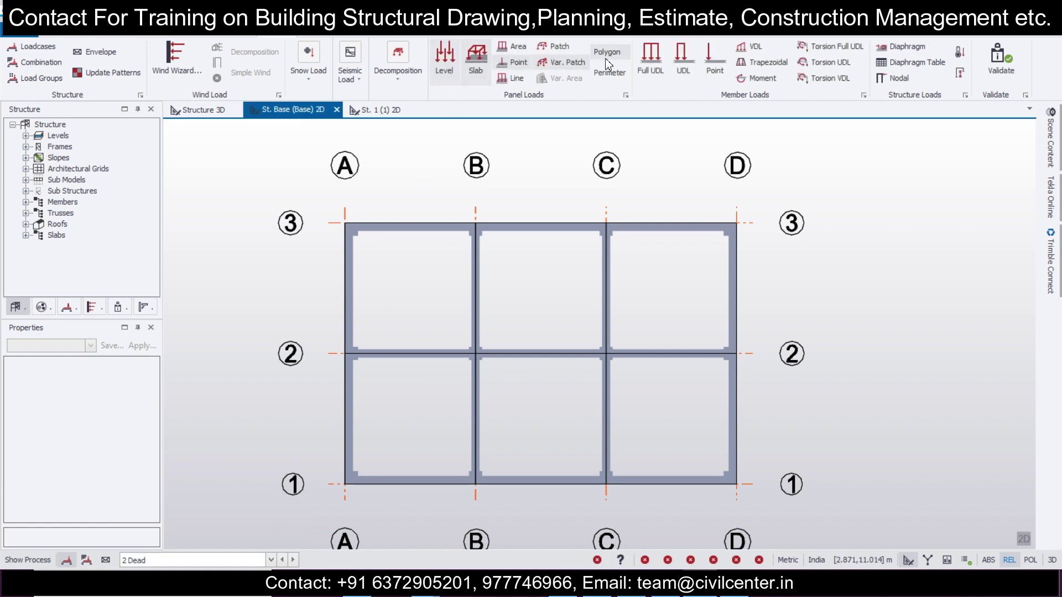
Apply an 11 kN/m Full UDL member load in Global Z to all perimeter beams of the base level.
left_click(661, 61)
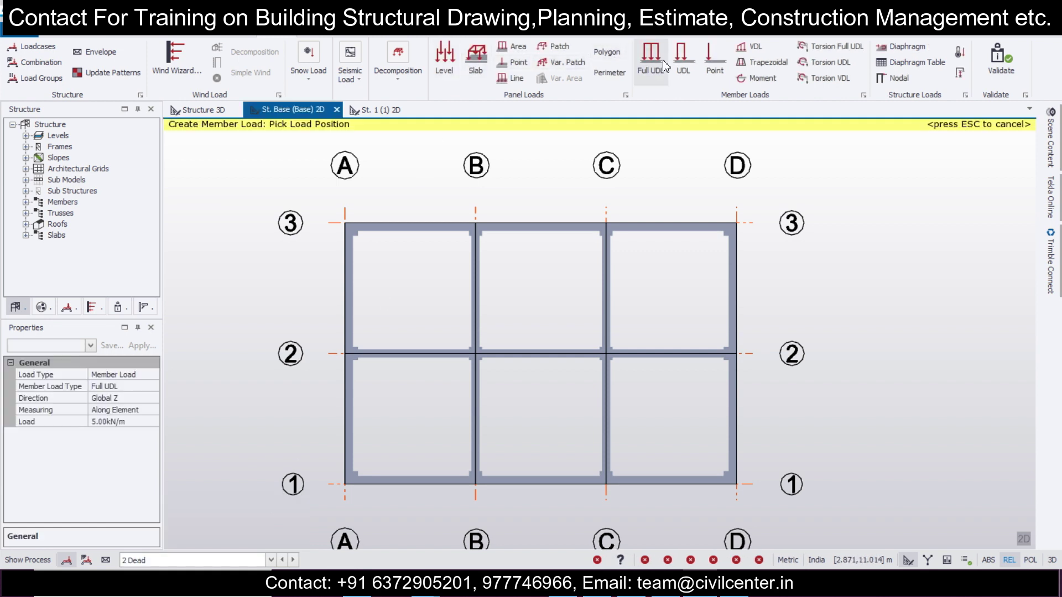
left_click(131, 422)
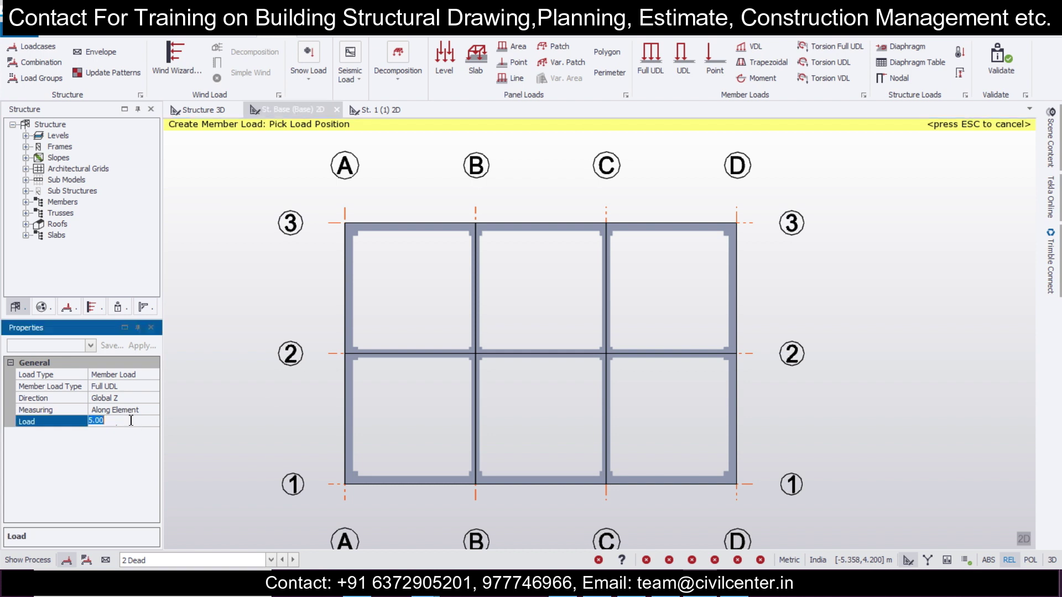
type("11")
left_click(569, 227)
left_click(671, 227)
left_click(731, 260)
left_click(731, 398)
left_click(669, 481)
left_click(527, 480)
left_click(437, 480)
left_click(350, 396)
left_click(349, 299)
Apply a 5.5 kN/m Full UDL member load to all interior beams of the base level along grids B, C and 2.
left_click(126, 420)
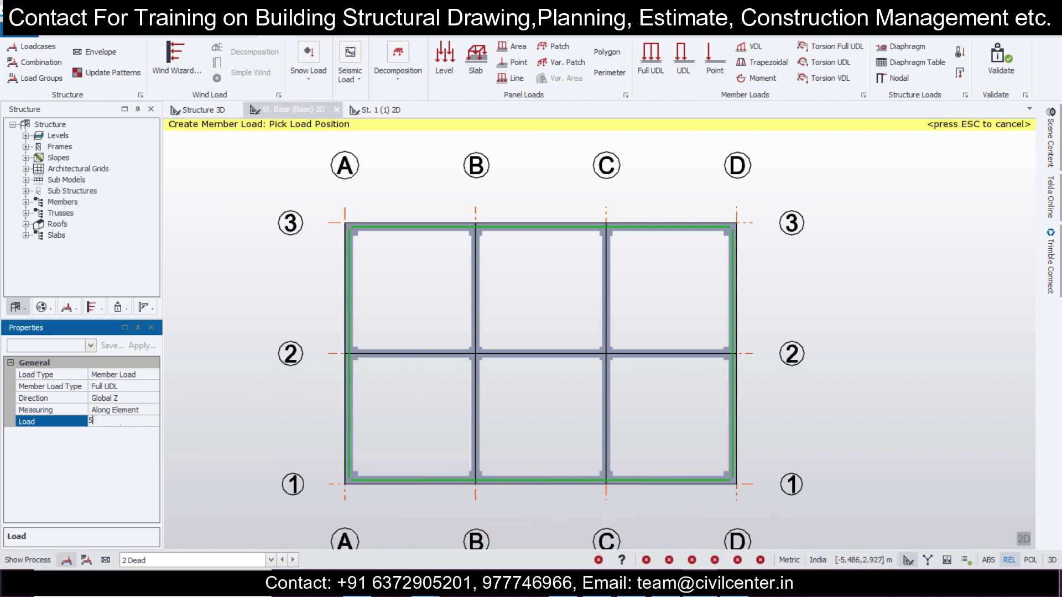
key("Return")
left_click(391, 353)
left_click(474, 285)
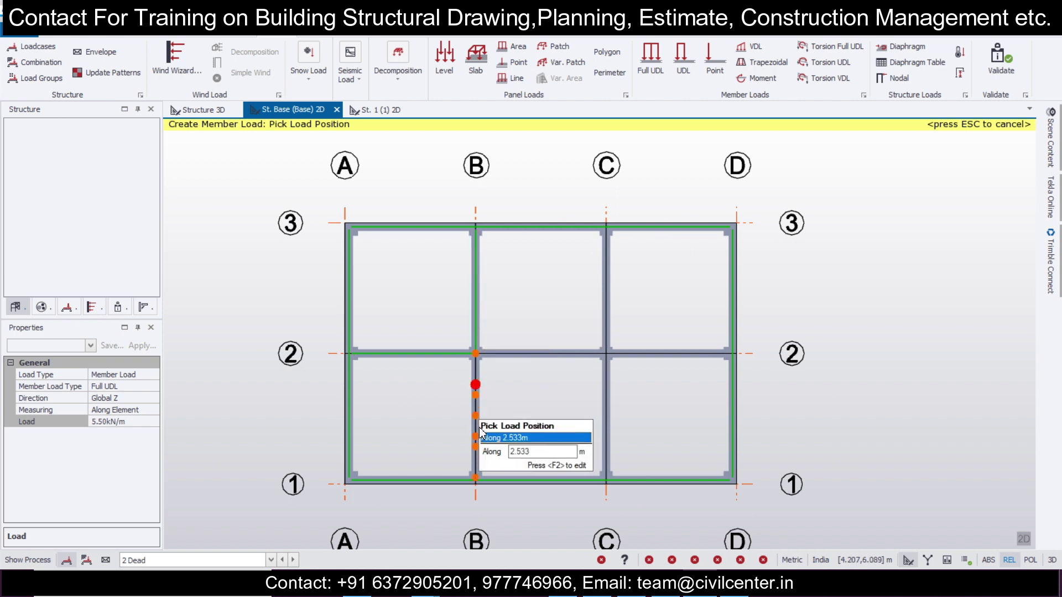
left_click(551, 359)
left_click(615, 430)
left_click(619, 308)
left_click(688, 354)
middle_click_drag(843, 390, 823, 383)
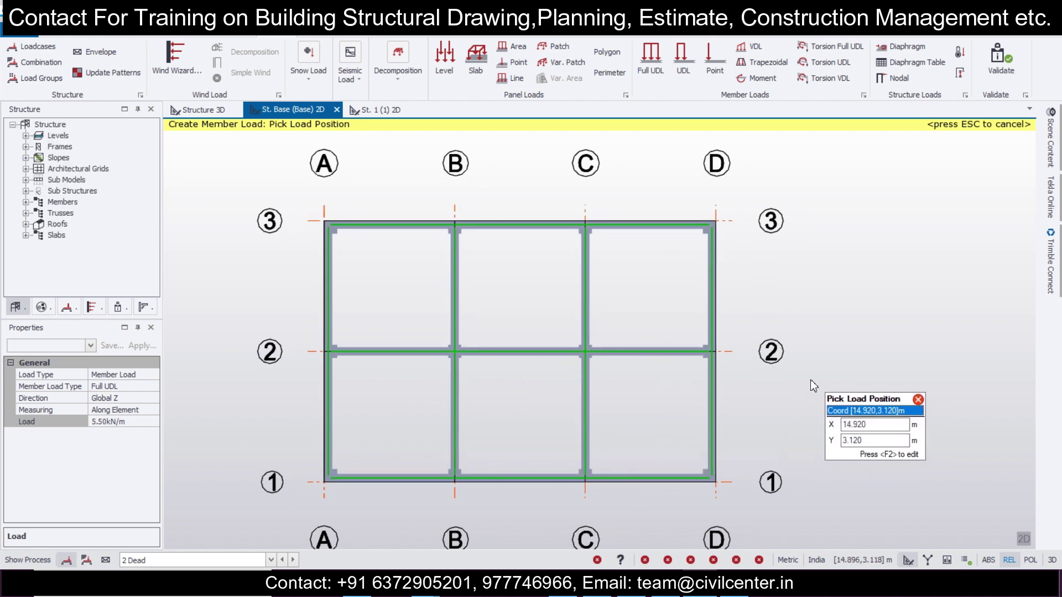
Display the 2 Dead loadcase on the whole building in the Structure 3D view.
left_click(204, 110)
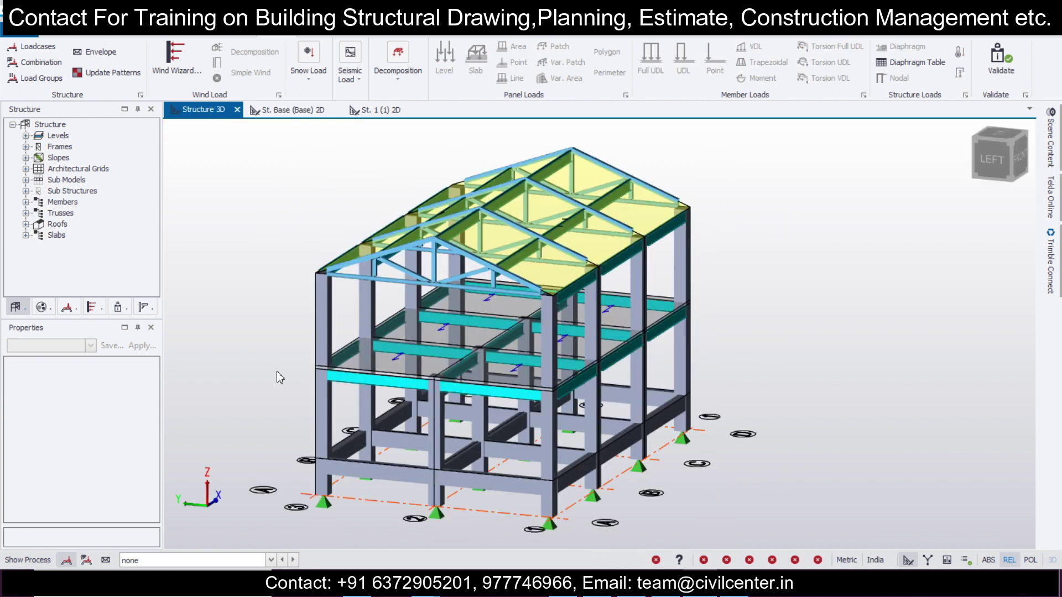
left_click(273, 560)
left_click(255, 516)
middle_click_drag(255, 516, 540, 519)
scroll(459, 443, "up", 10)
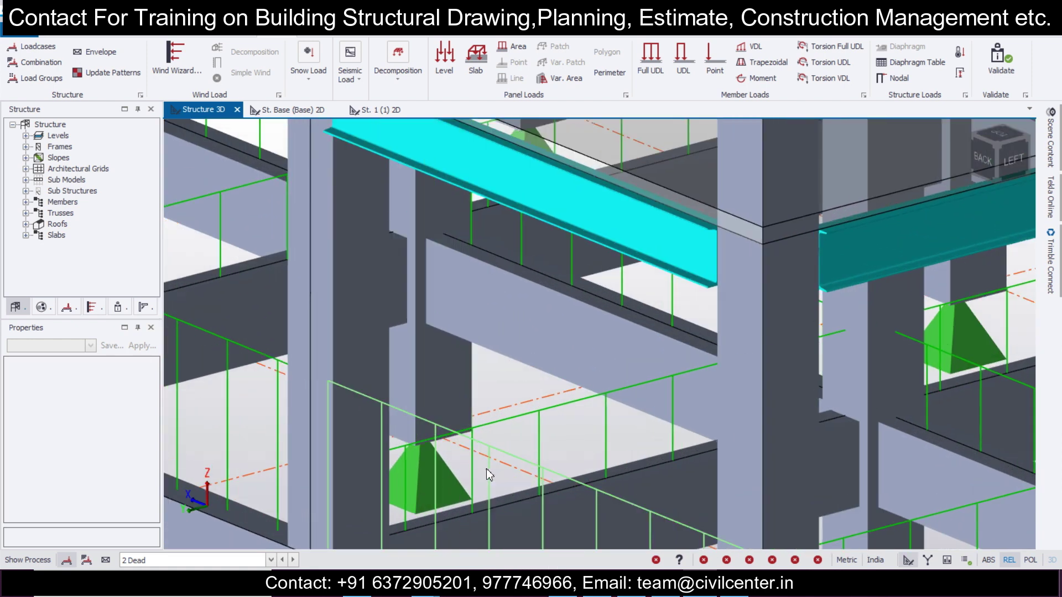
Select the member load on an interior base beam and examine its properties and the dead loads around it.
left_click(490, 475)
left_click(540, 442)
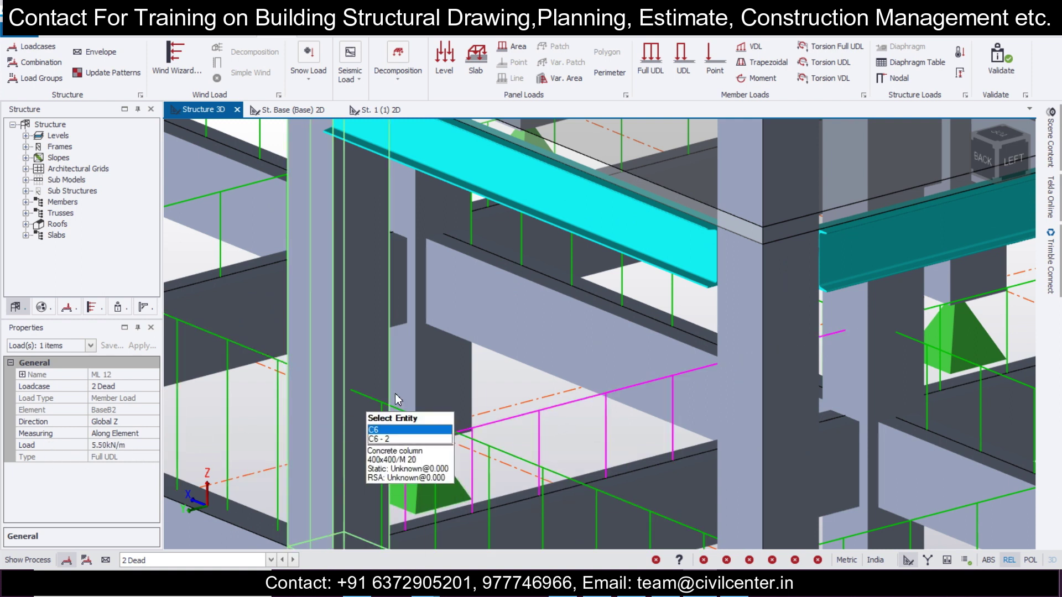
right_click_drag(508, 395, 401, 382)
middle_click_drag(402, 386, 498, 362)
scroll(499, 362, "down", 10)
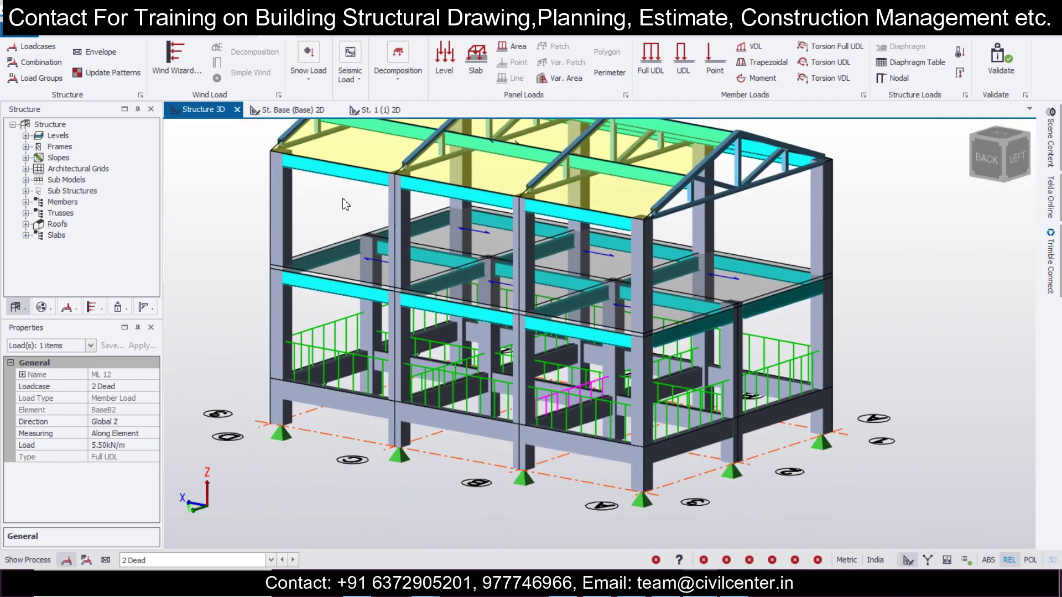
Open the St. 1 (1) 2D plan and make 2 Dead its active loadcase.
left_click(387, 111)
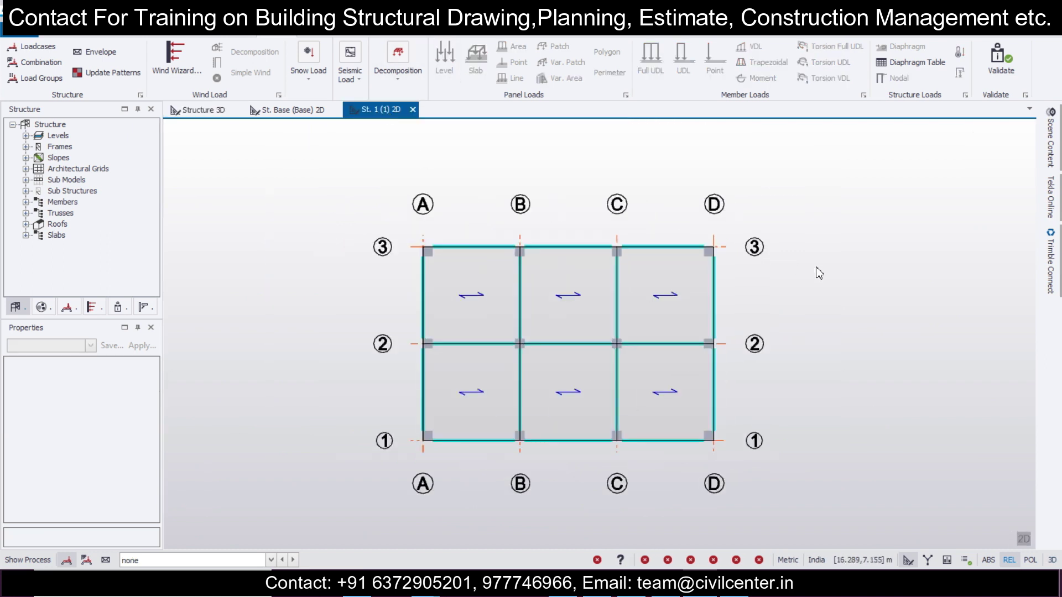
scroll(819, 273, "up", 1)
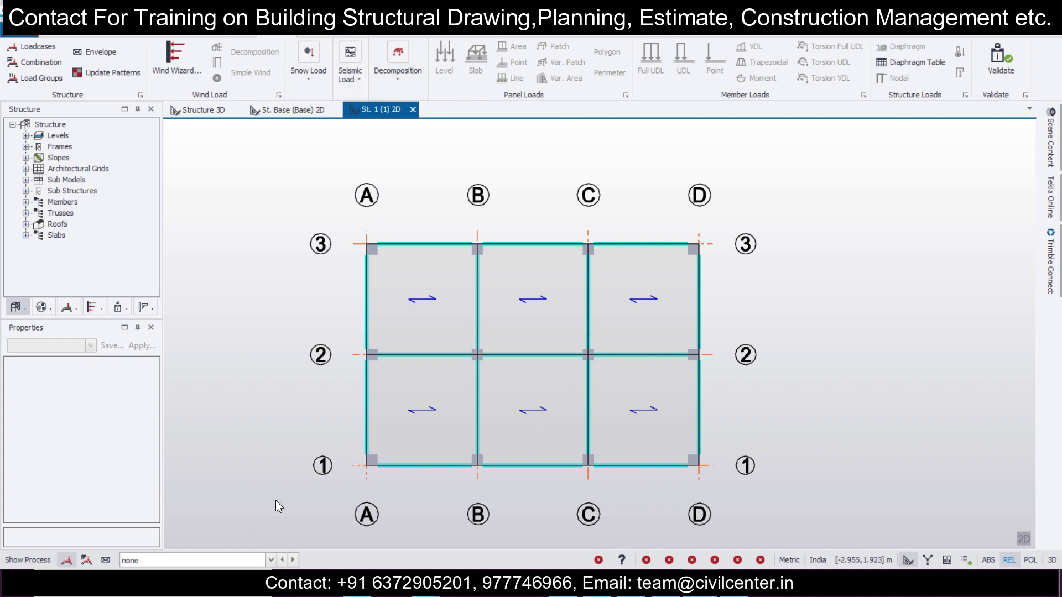
left_click(254, 565)
left_click(261, 523)
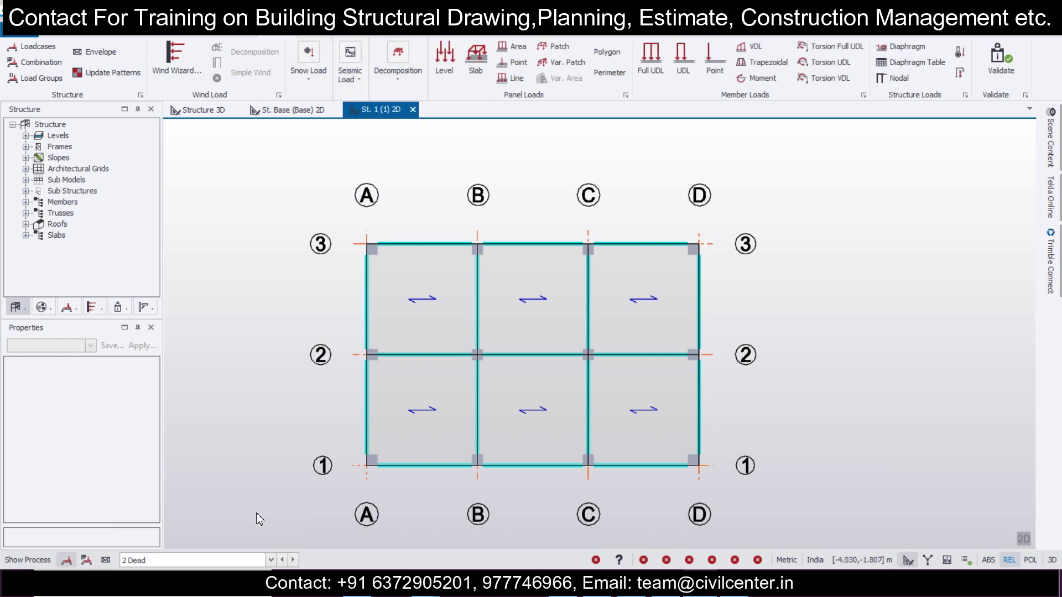
Apply an 11 kN/m Full UDL member load to all perimeter beams of the St. 1 level.
left_click(651, 72)
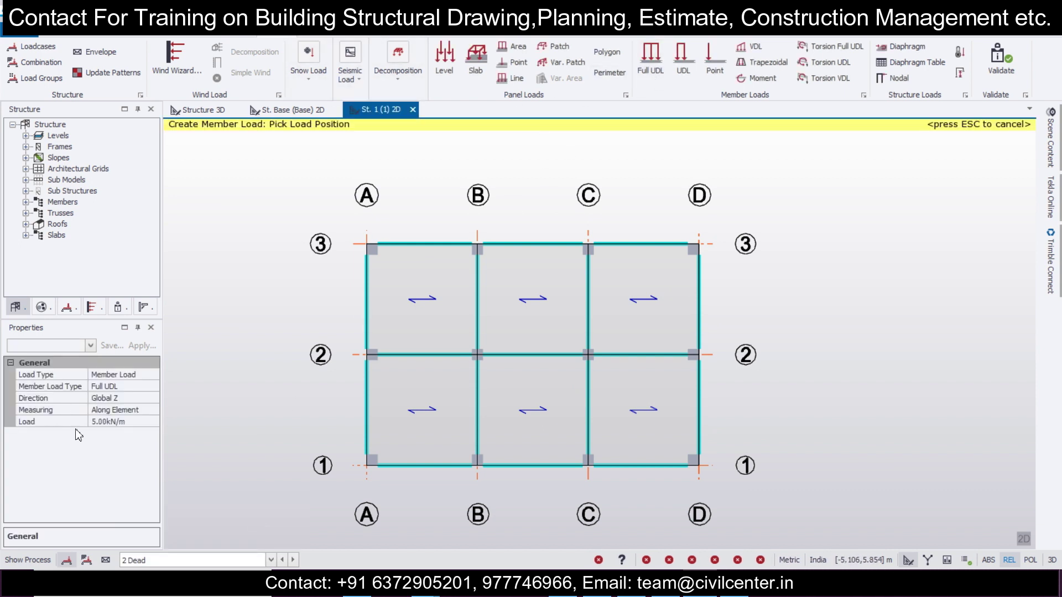
left_click(103, 423)
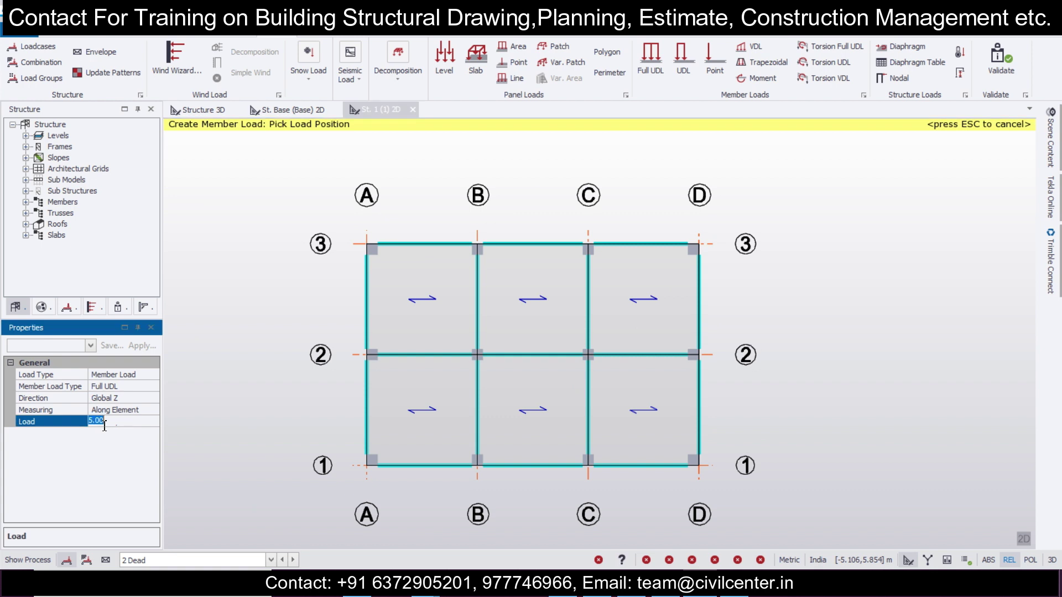
type("11")
key("Return")
left_click(561, 240)
left_click(654, 242)
left_click(697, 285)
left_click(693, 382)
left_click(622, 465)
left_click(453, 480)
left_click(420, 466)
left_click(367, 412)
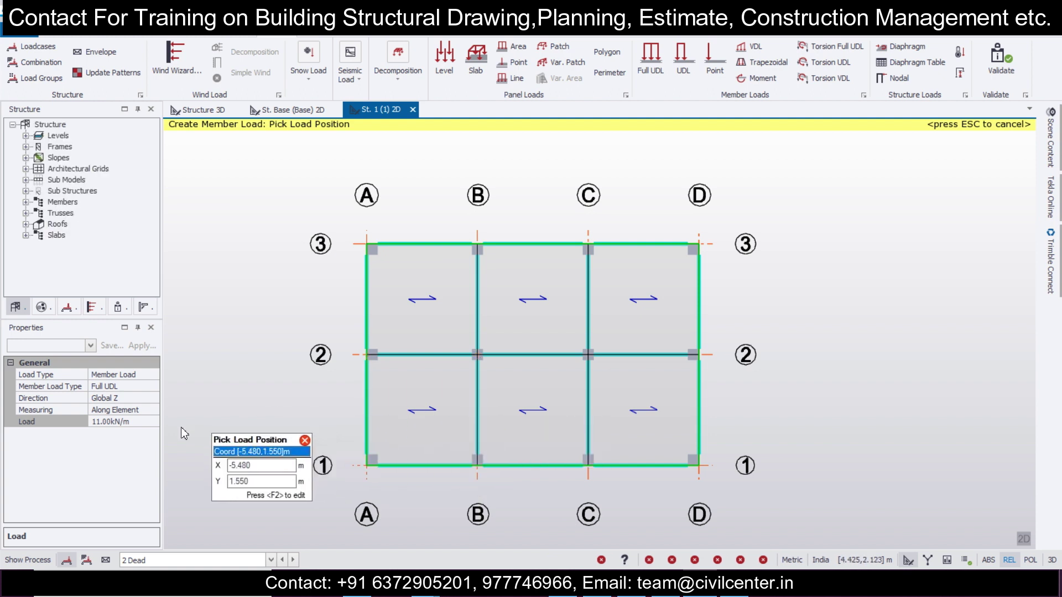
Apply a 5.5 kN/m Full UDL member load to all interior beams of the St. 1 level.
left_click(142, 422)
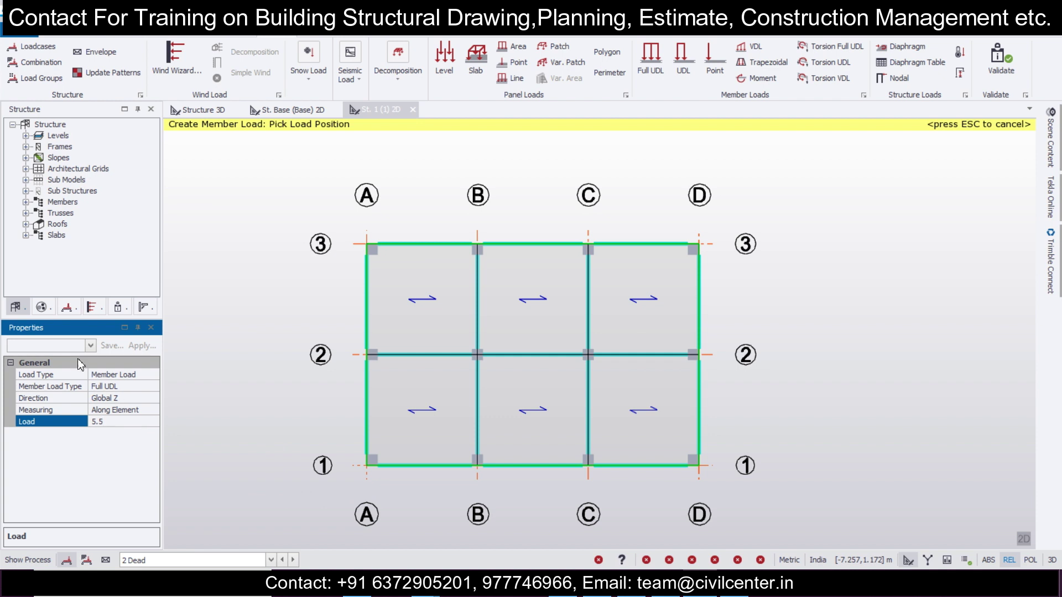
type("5.5")
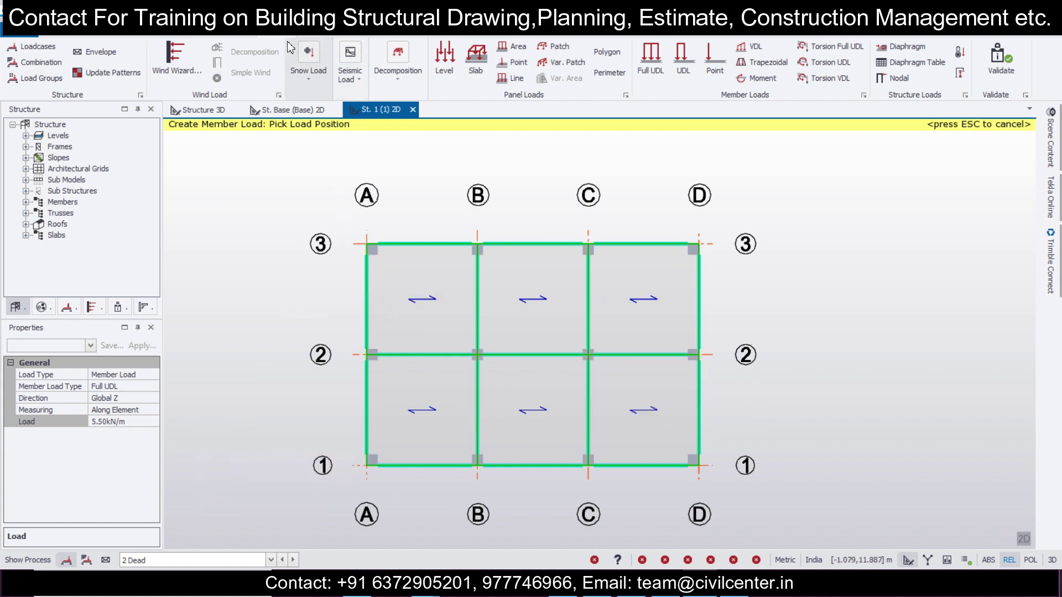
Apply a 2 kN/m² level load to the St. 1 floor slabs in the 4 Imposed loadcase.
left_click(270, 560)
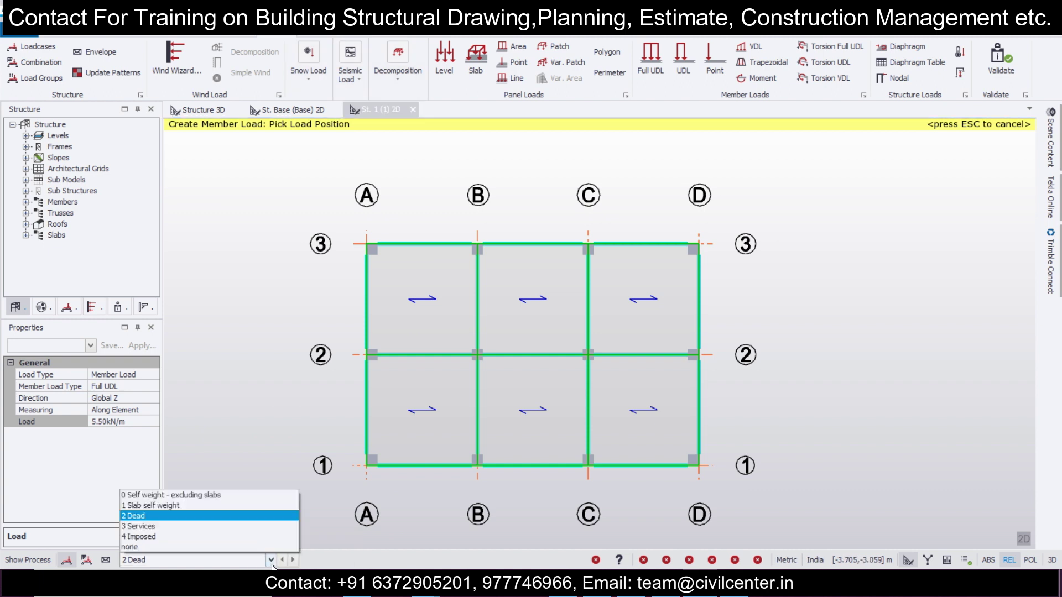
left_click(260, 538)
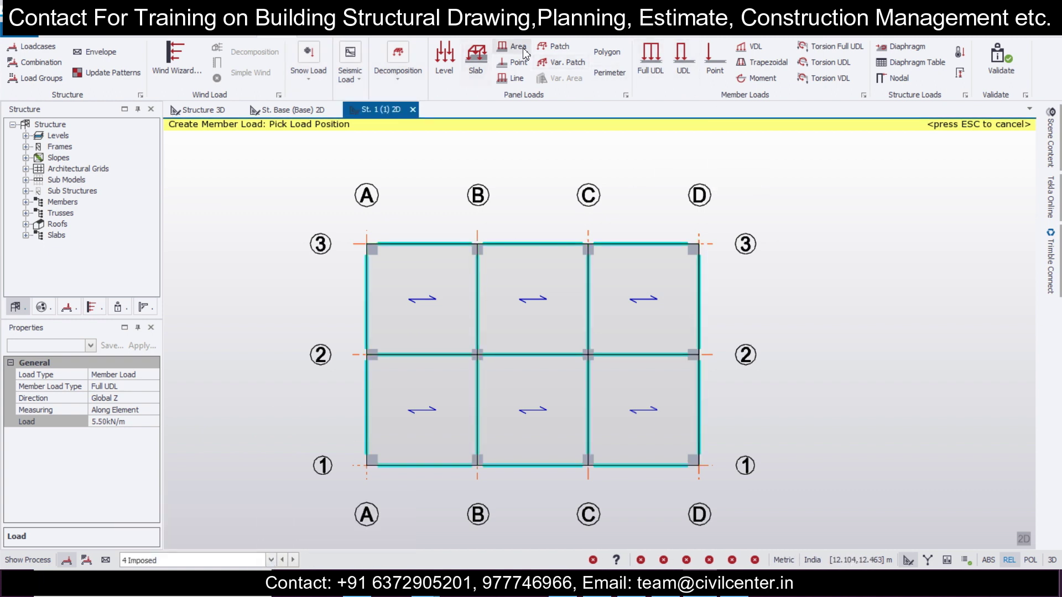
left_click(476, 56)
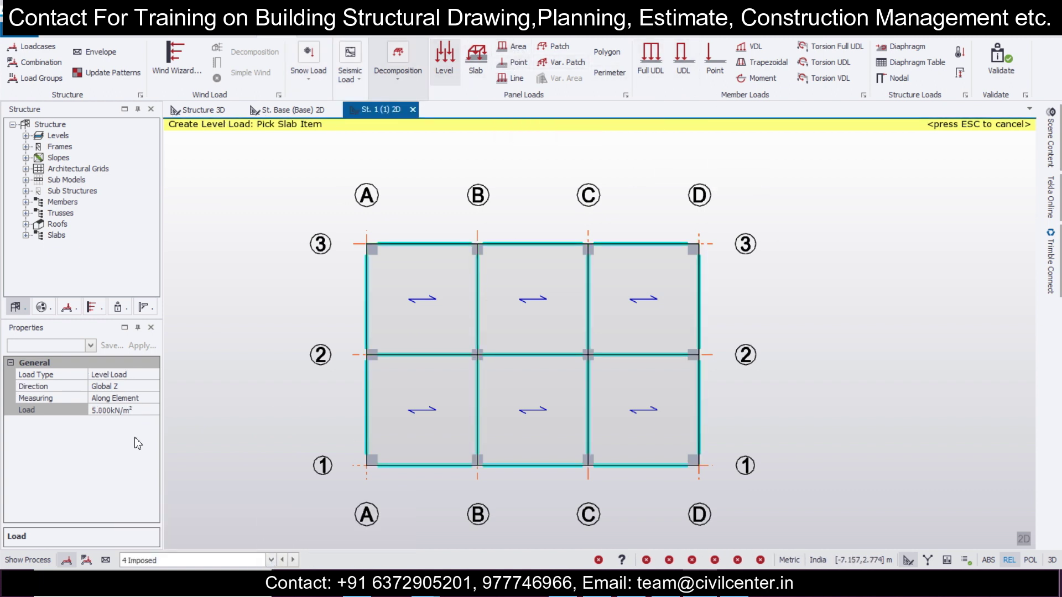
left_click(141, 411)
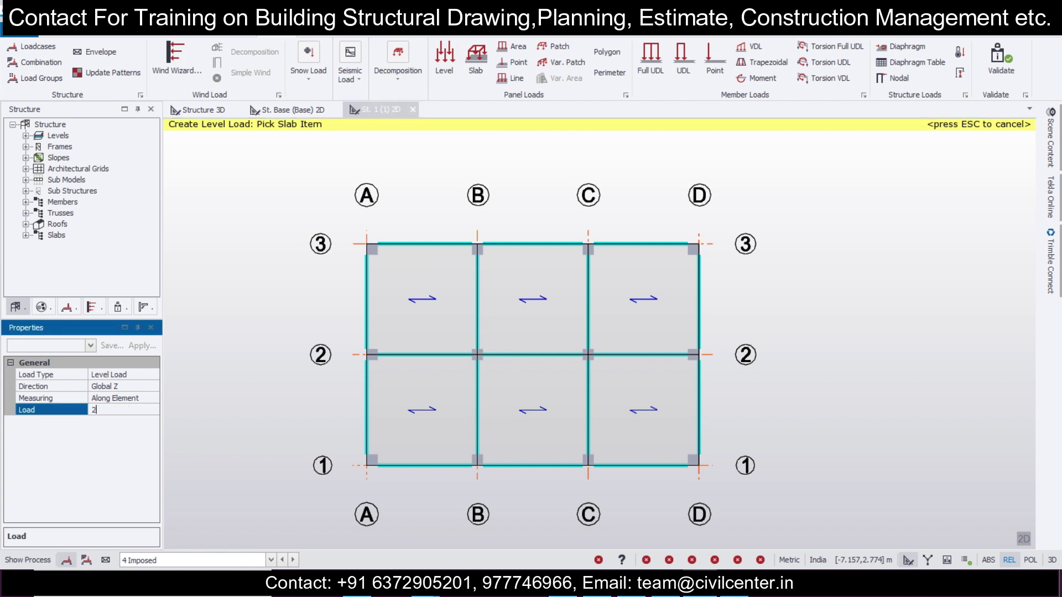
left_click(454, 375)
scroll(823, 381, "down", 2)
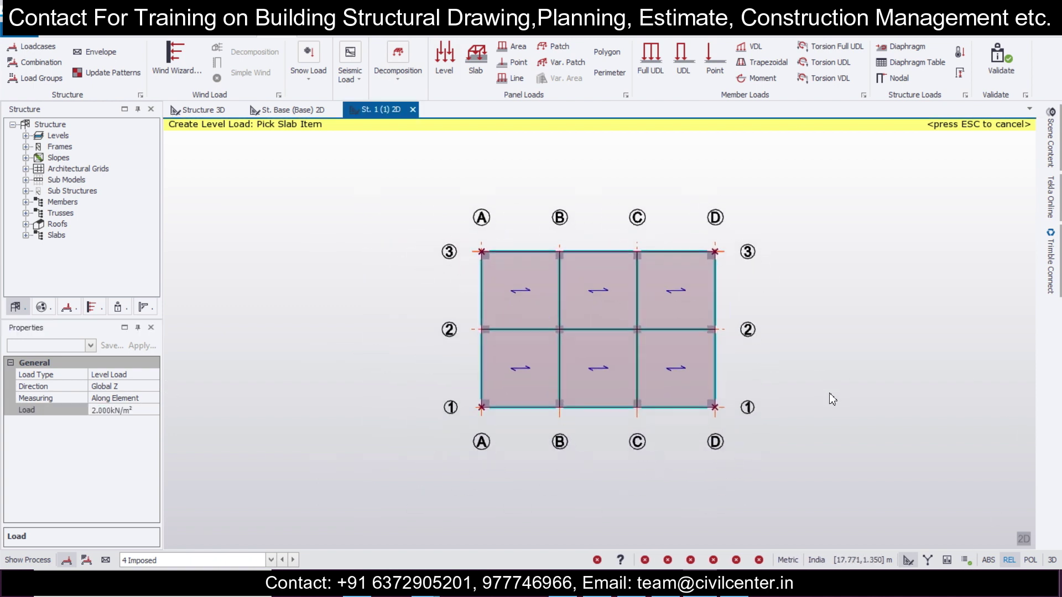
Examine the dead and imposed loads on the whole building in the Structure 3D view, making 4 Imposed the active loadcase.
left_click(199, 109)
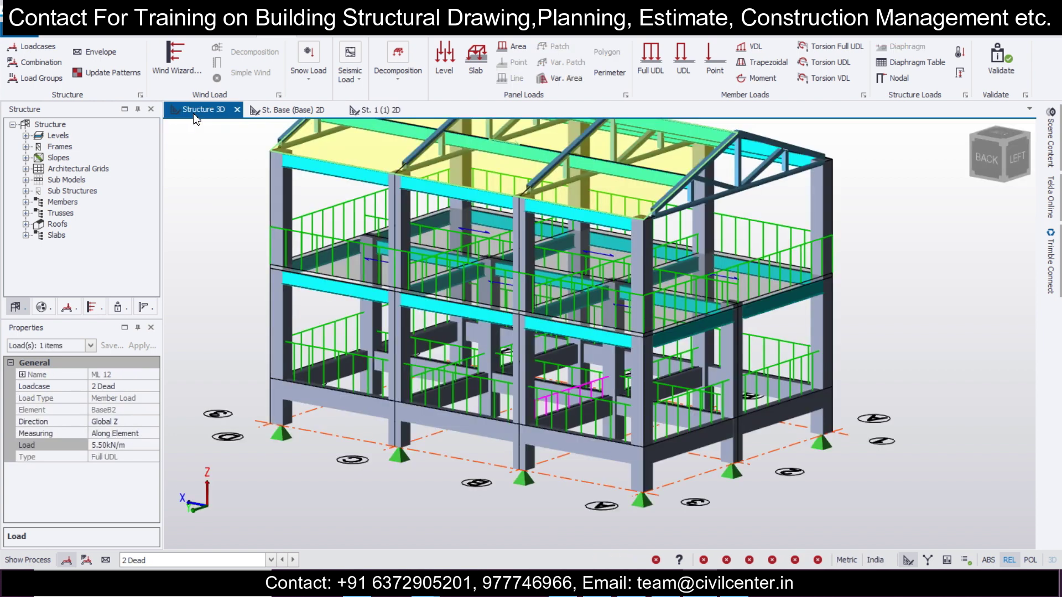
scroll(300, 469, "down", 2)
scroll(346, 455, "down", 2)
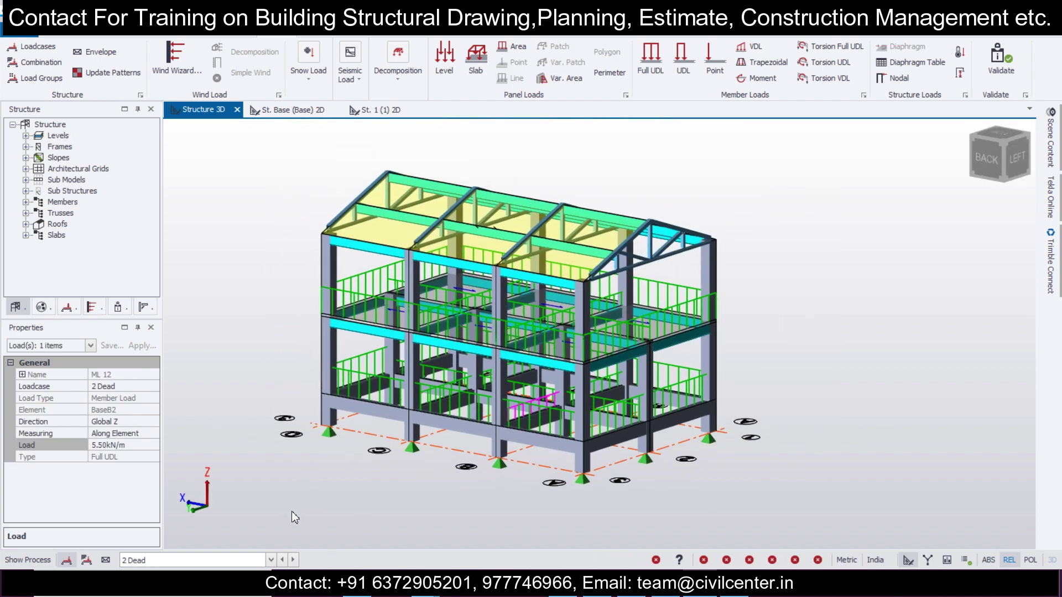
mouse_move(288, 513)
middle_mouse_down()
mouse_move(340, 492)
mouse_move(299, 485)
mouse_move(313, 499)
middle_mouse_up()
left_click(271, 560)
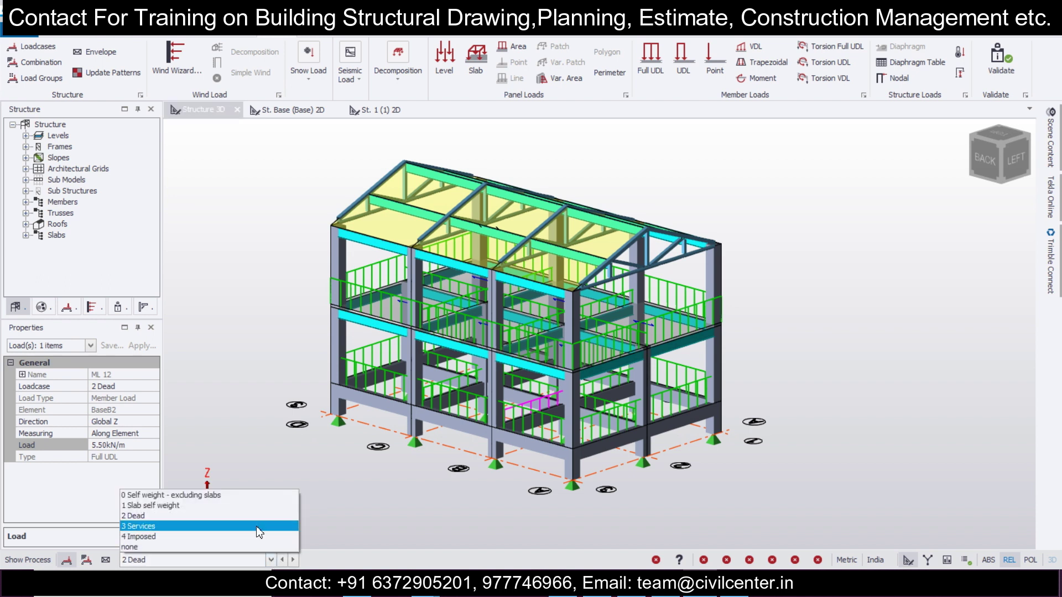
left_click(257, 537)
middle_click_drag(290, 501, 579, 446)
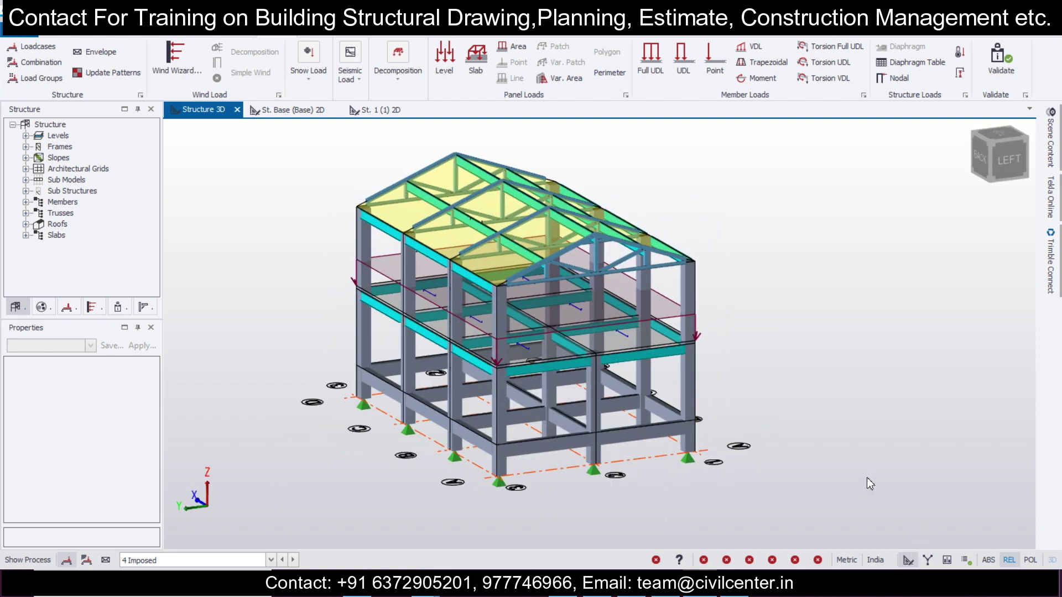
middle_click_drag(867, 478, 657, 509)
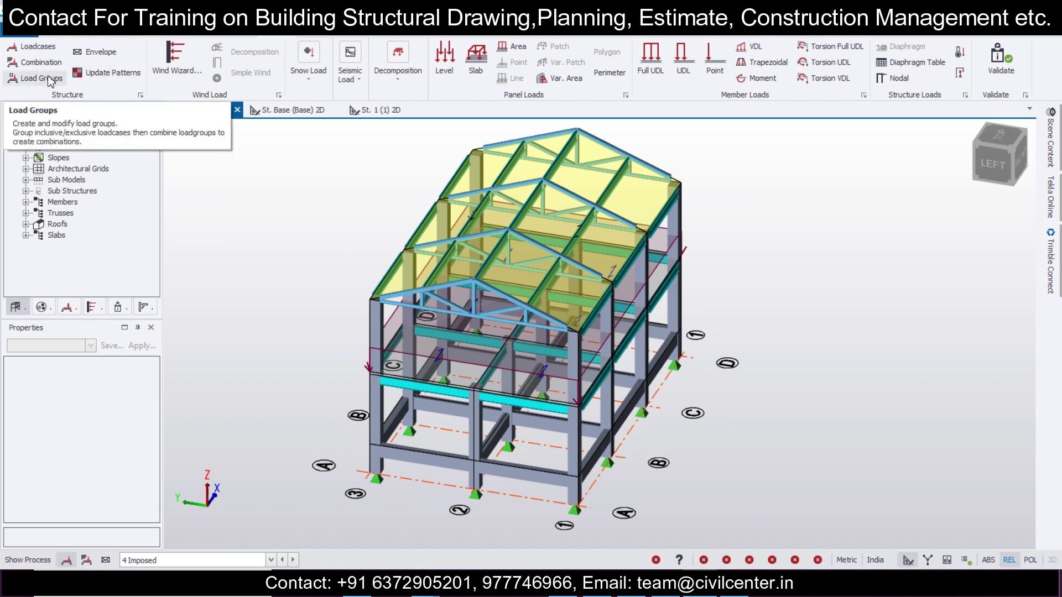
Copy the Imposed loadcase, title the copy Roof Imposed and set its type to Roof Imposed.
left_click(38, 47)
left_click(368, 239)
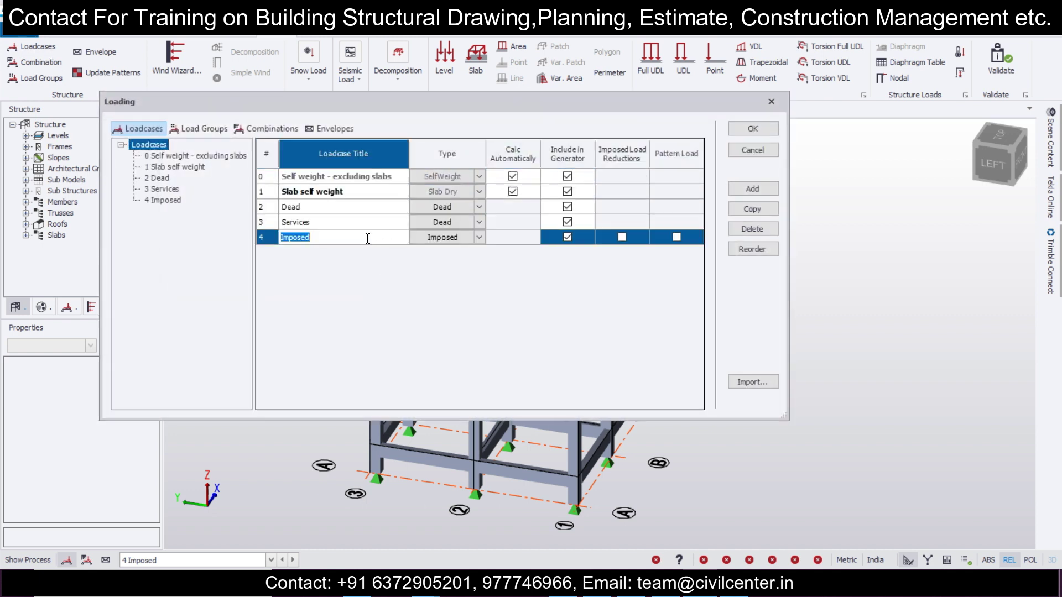
left_click(752, 210)
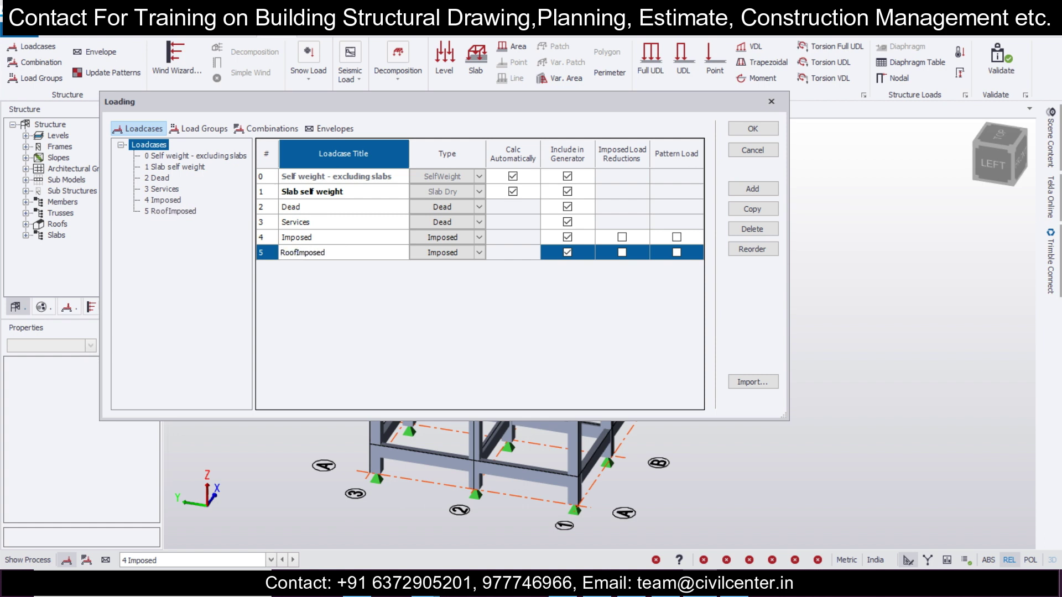
left_click(479, 253)
left_click(467, 311)
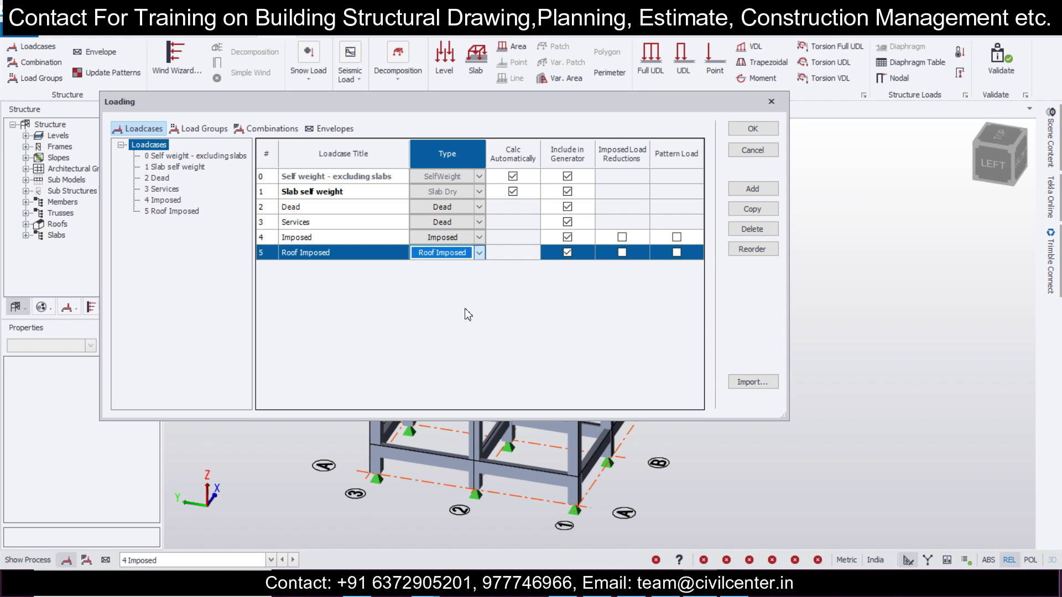
left_click(753, 129)
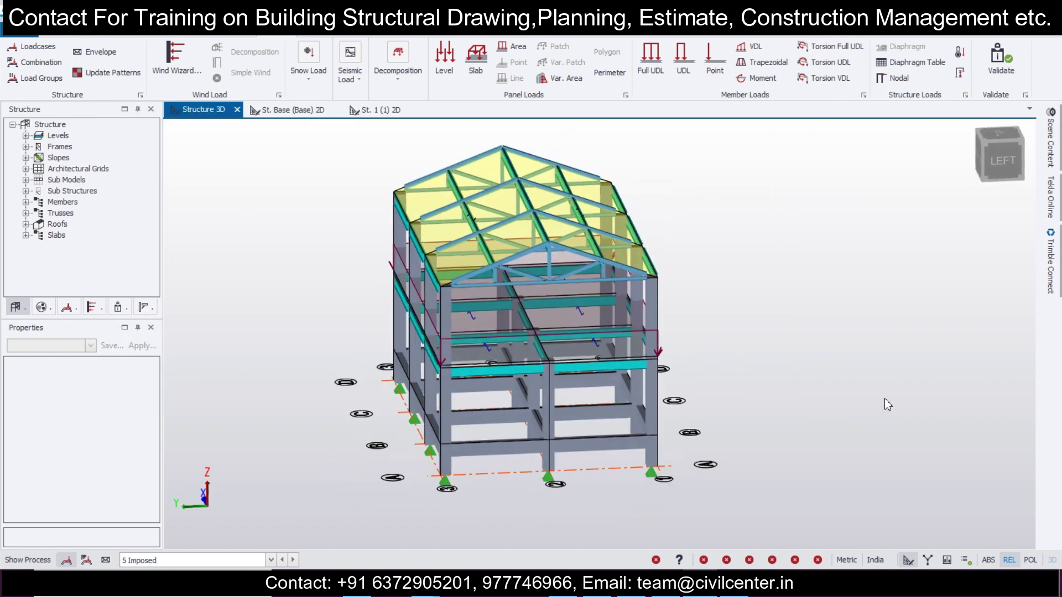
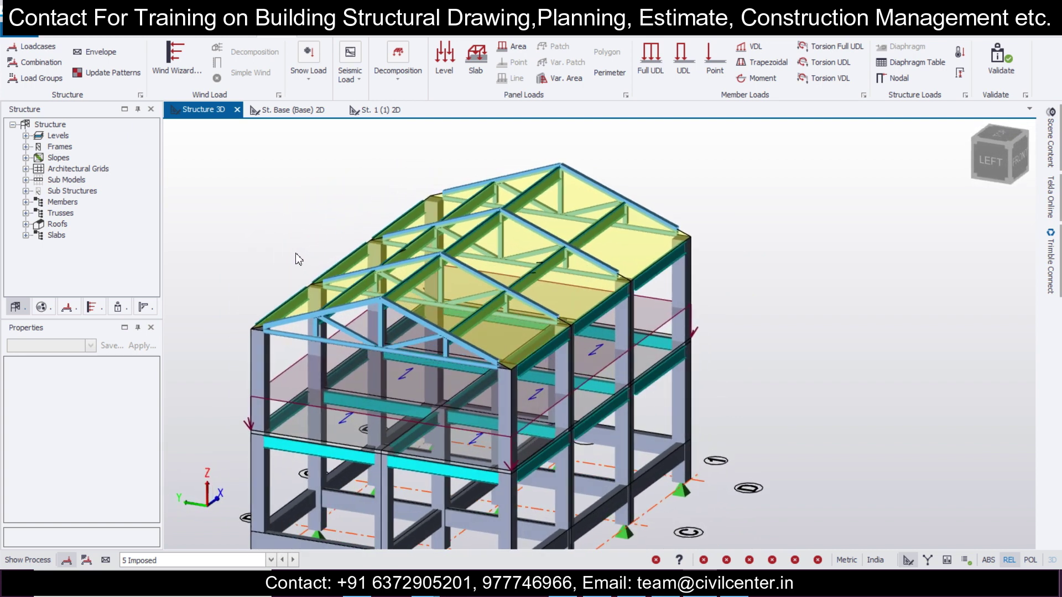
Make 6 Roof Imposed the active loadcase for the building in the Structure 3D view.
middle_click_drag(654, 199, 749, 214)
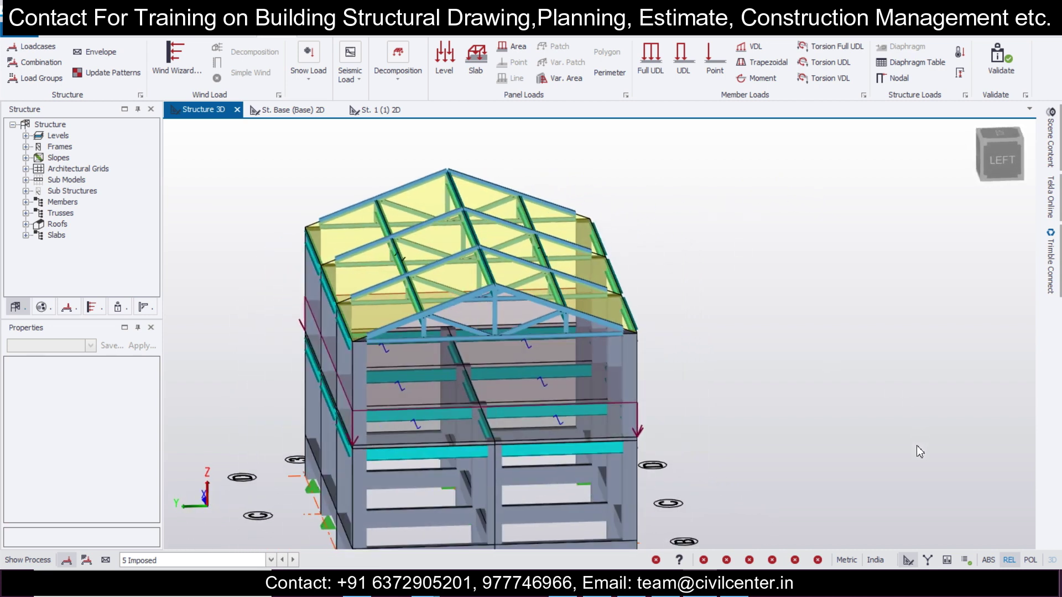
middle_click_drag(907, 522, 824, 412)
middle_click_drag(857, 459, 620, 474)
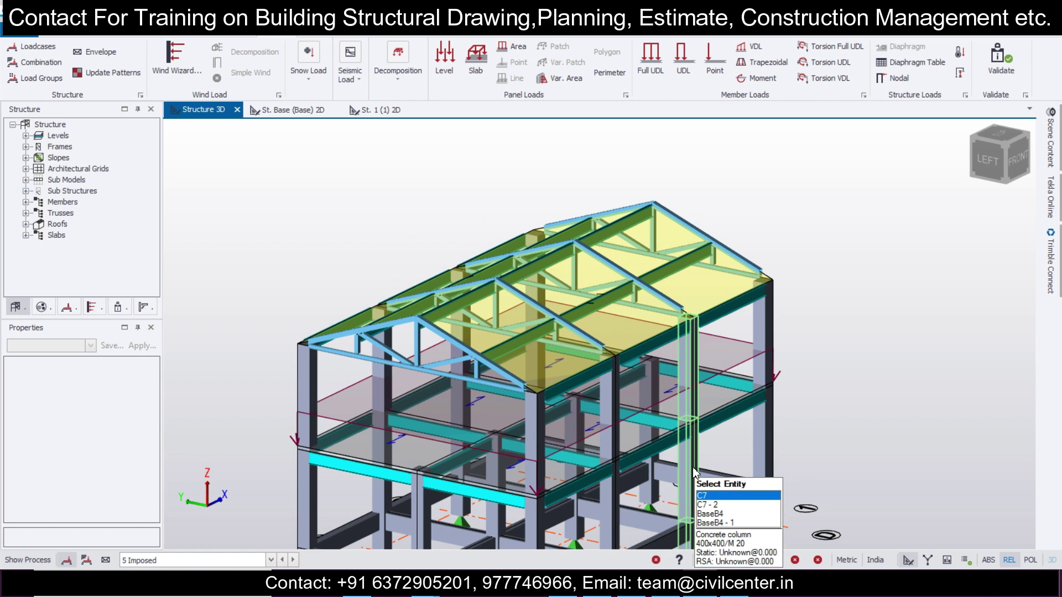
middle_click_drag(713, 454, 729, 411)
scroll(727, 407, "up", 2)
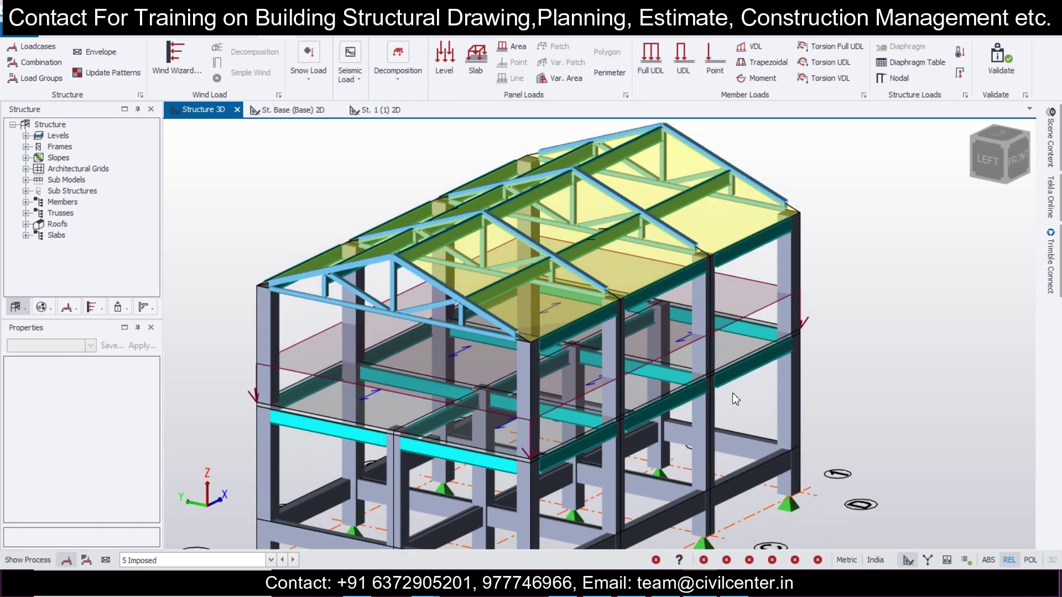
right_click_drag(836, 250, 842, 261)
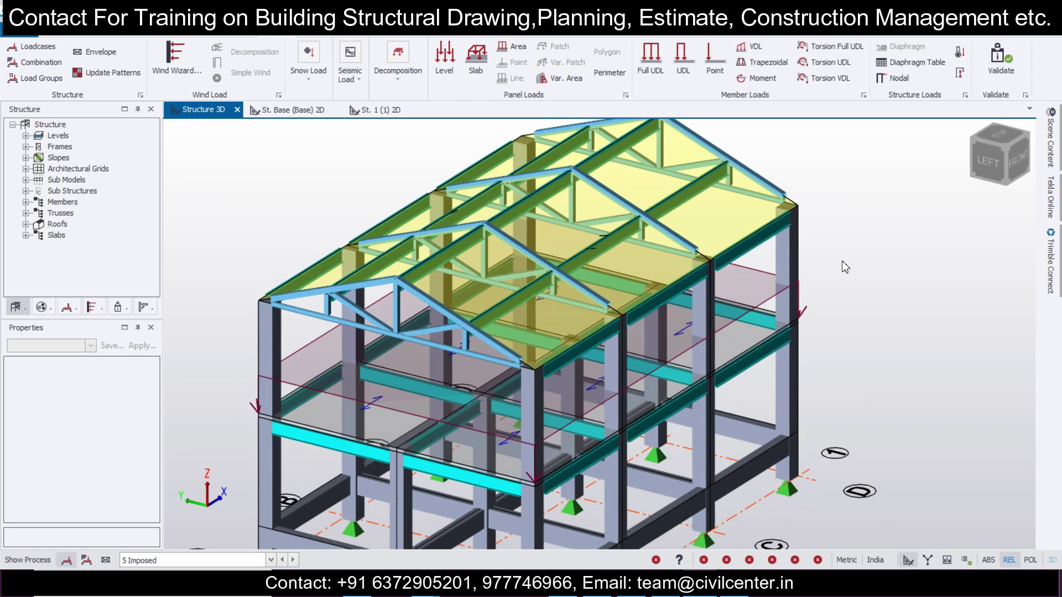
middle_click_drag(845, 268, 906, 514)
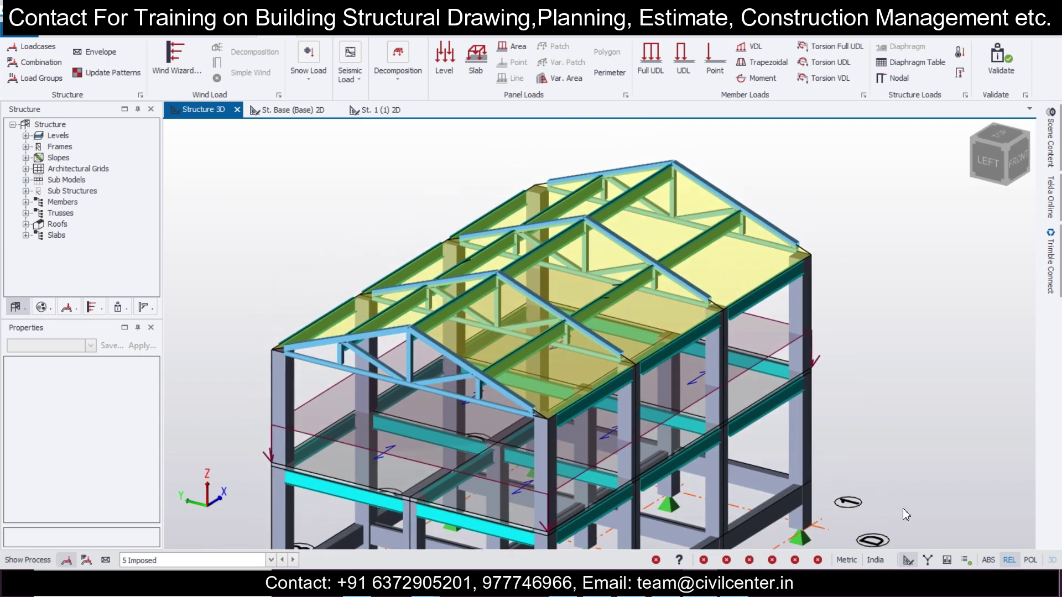
left_click(271, 560)
left_click(262, 543)
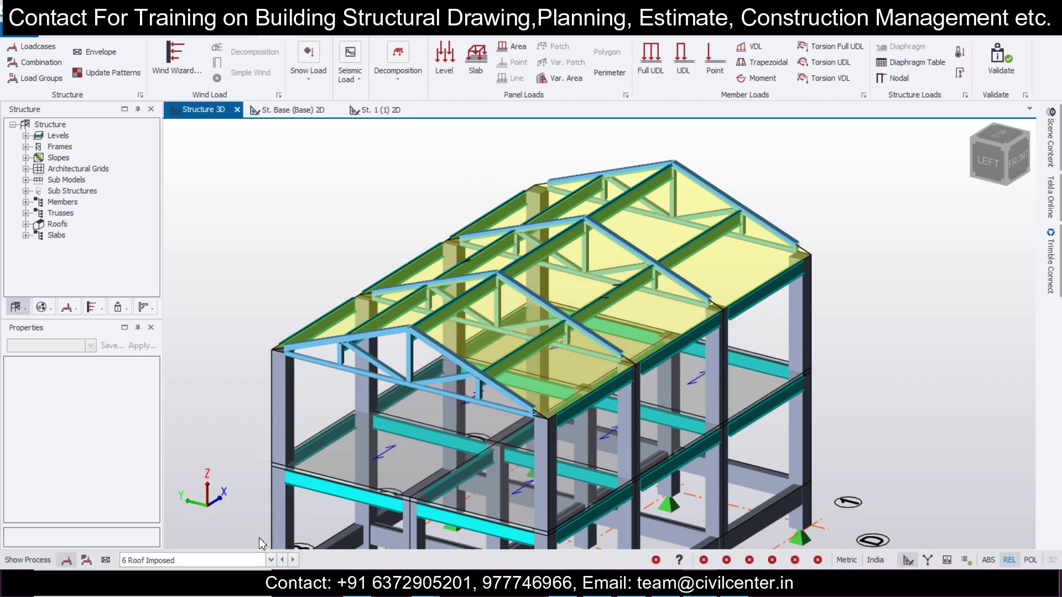
Apply a 3 kN/m² area load in Global Z, measured Projected, to both roof slopes in the Roof Imposed loadcase.
left_click(512, 46)
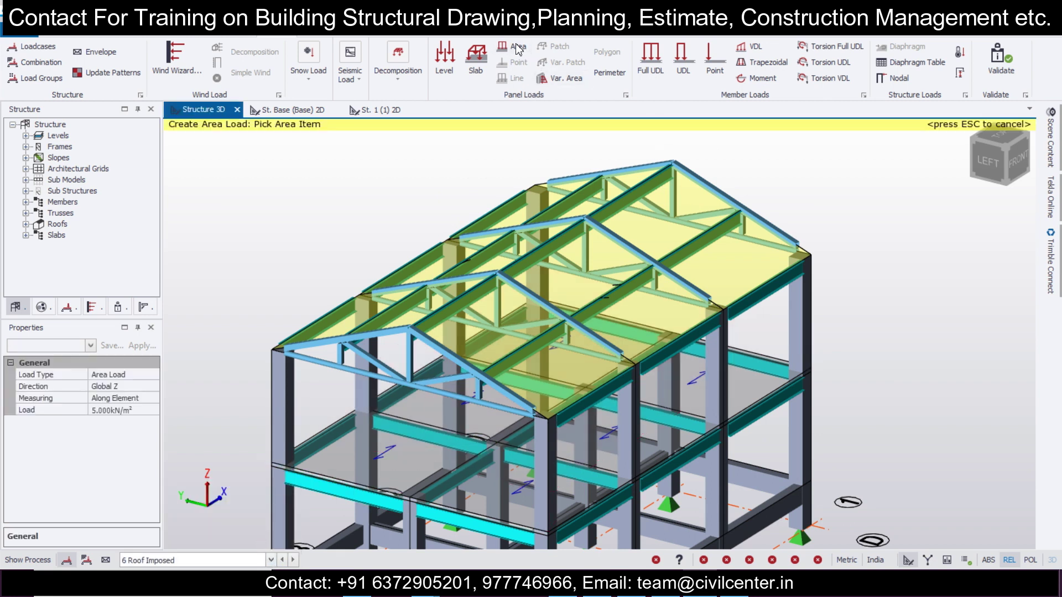
left_click(126, 410)
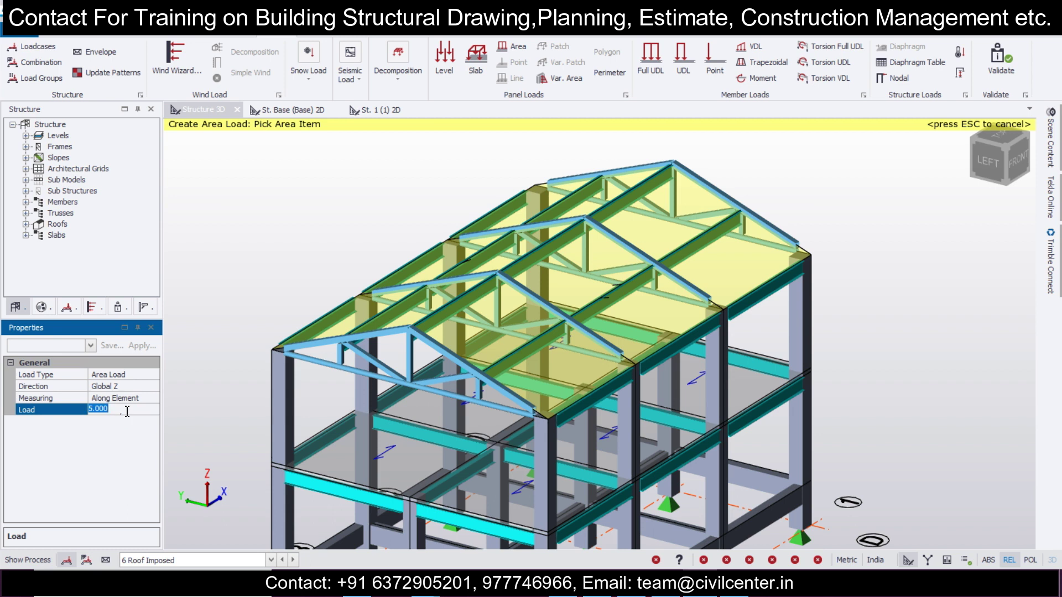
left_click(145, 398)
left_click(153, 398)
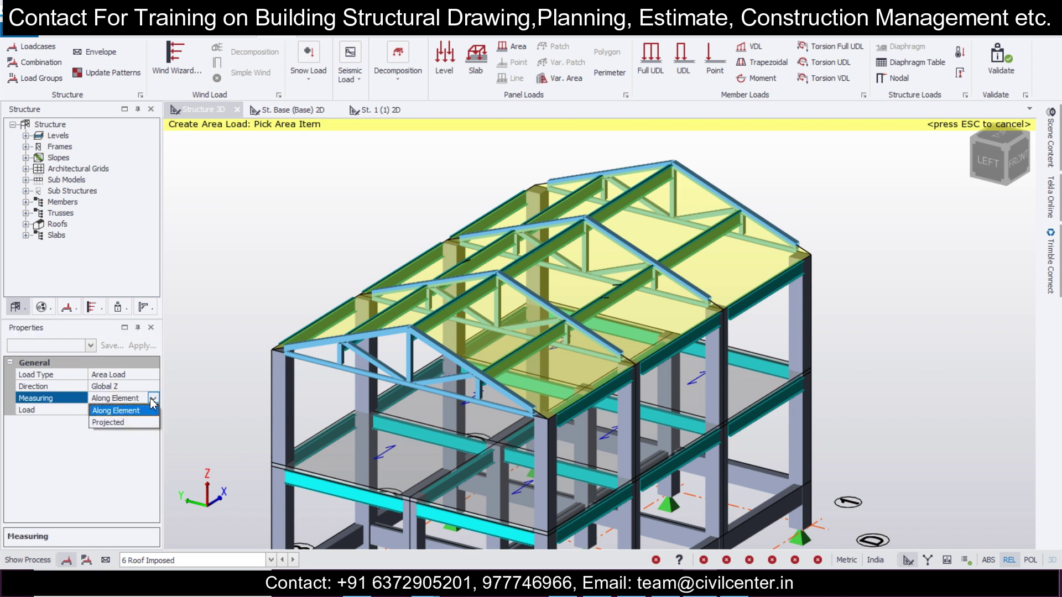
left_click(145, 422)
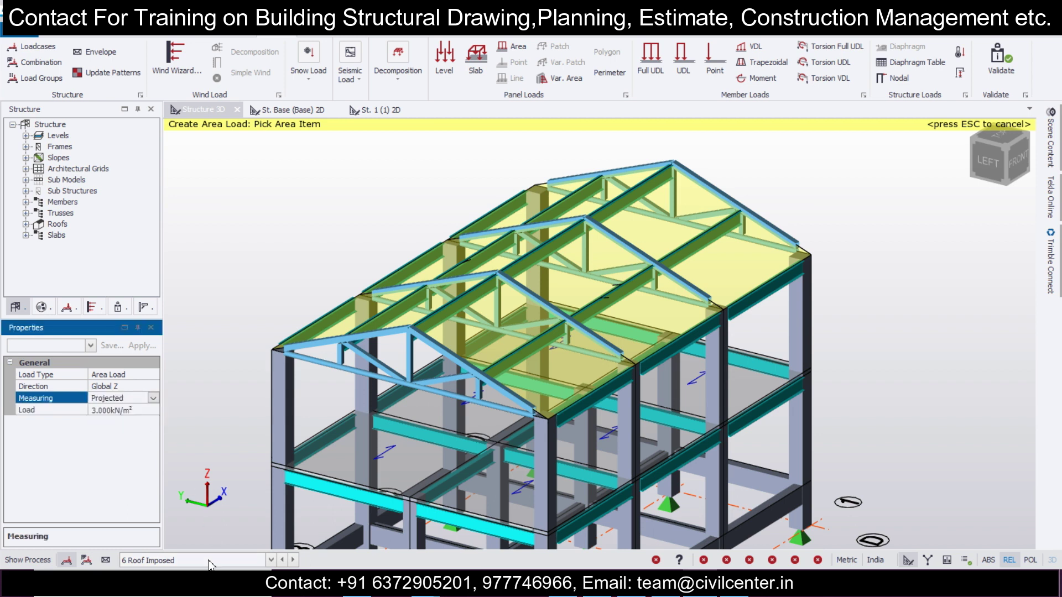
mouse_move(598, 323)
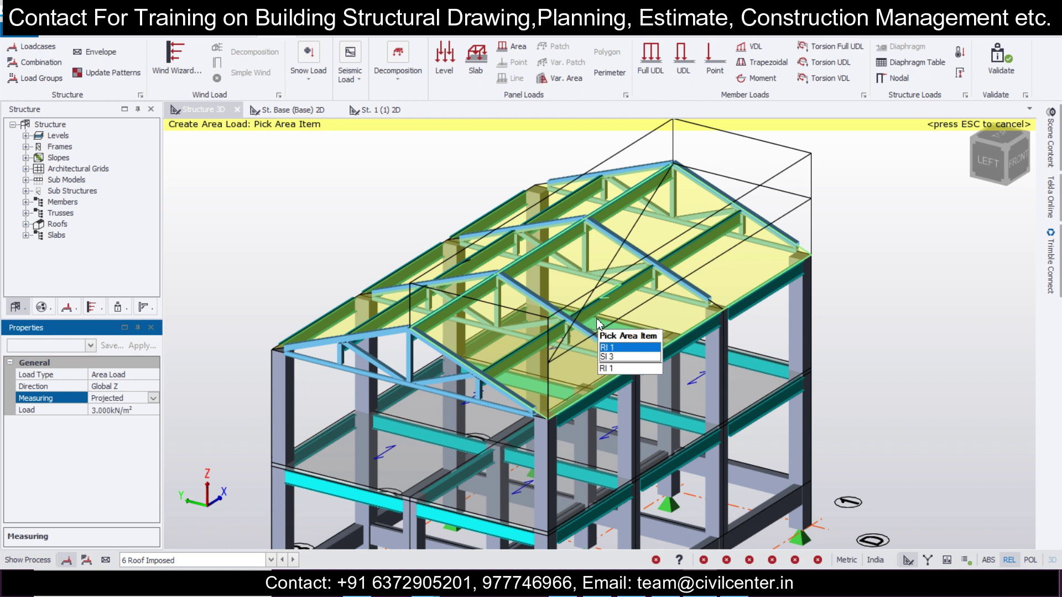
left_click(350, 323)
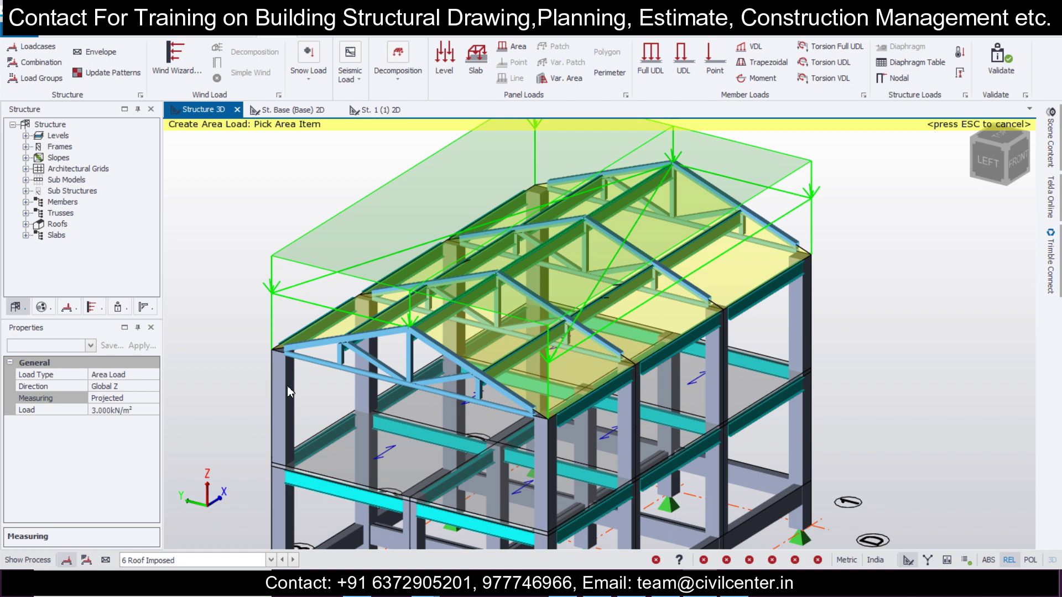
Apply a 0.5 kN/m² area load, measured Along Element, to both roof slopes in the 3 Dead loadcase.
left_click(259, 560)
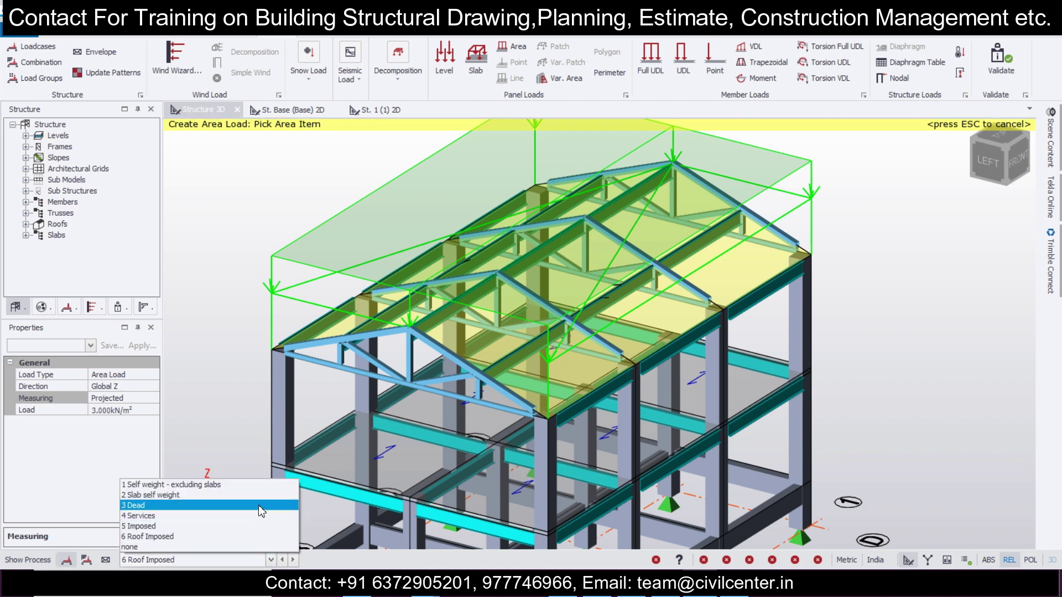
left_click(243, 505)
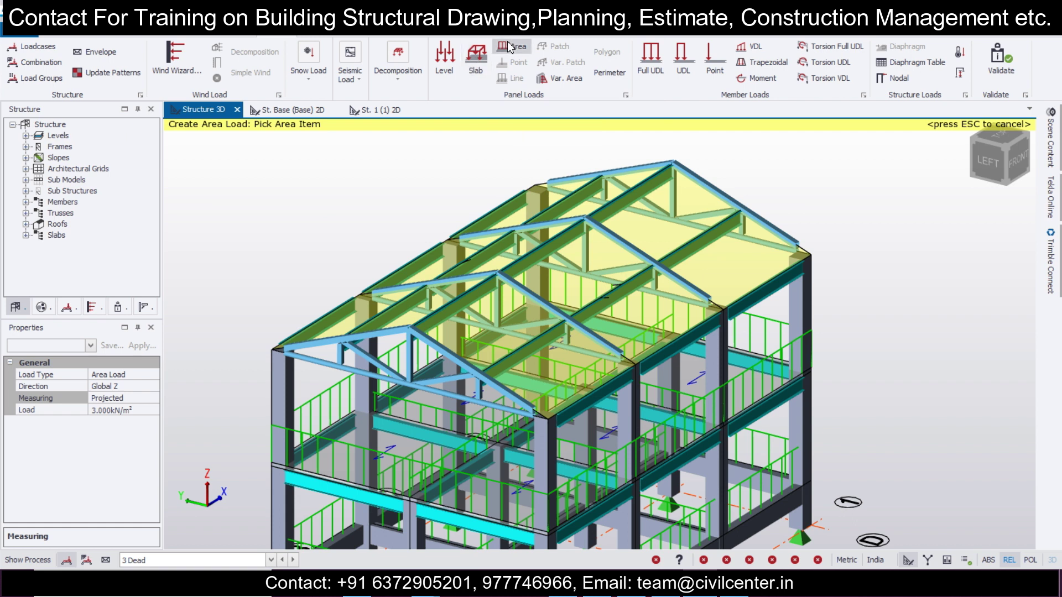
left_click(149, 400)
left_click(153, 399)
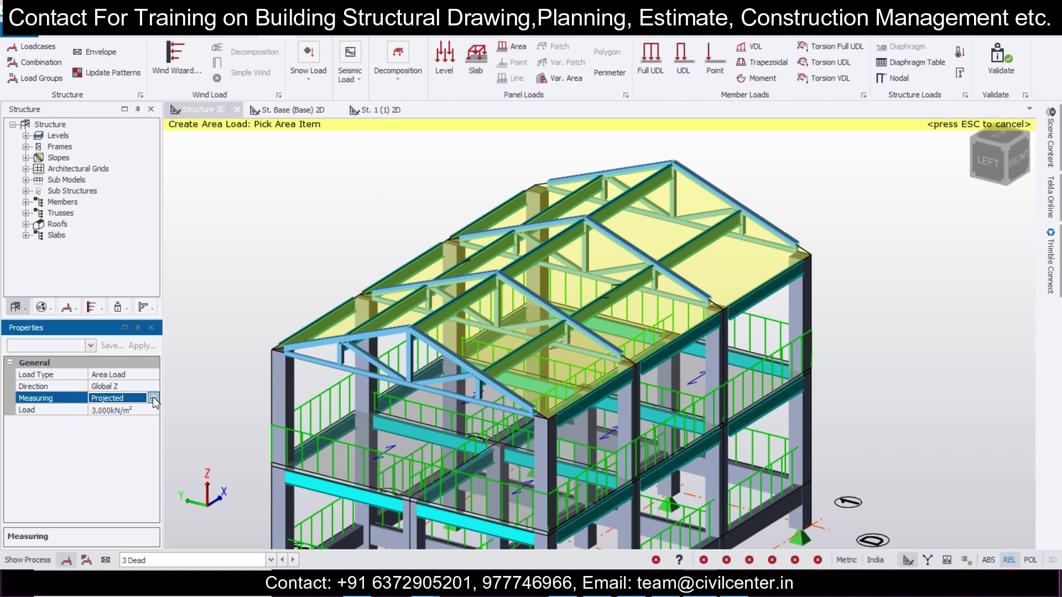
left_click(145, 412)
left_click(132, 410)
double_click(132, 410)
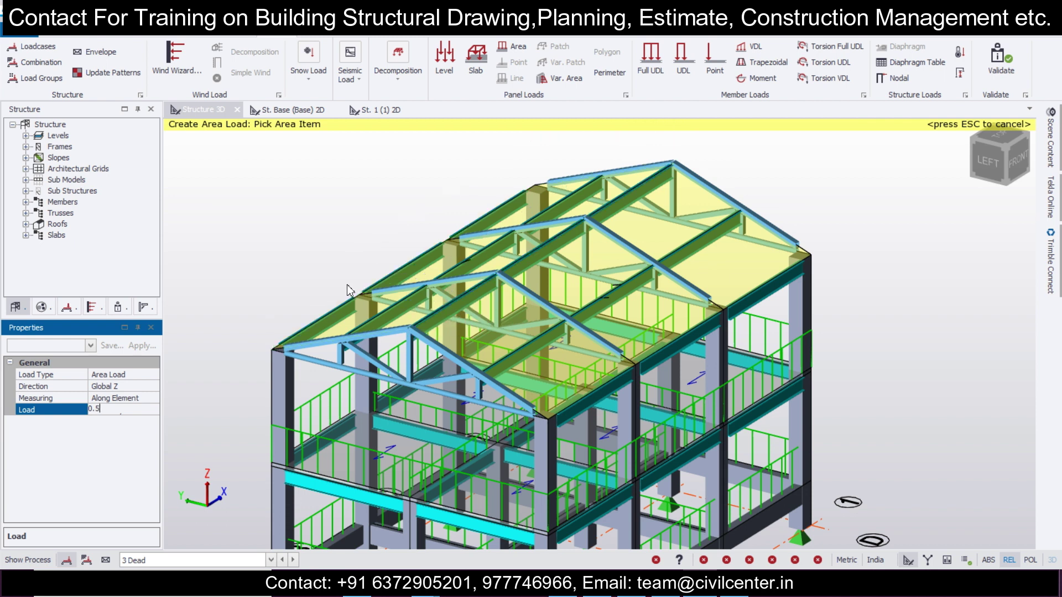
left_click(353, 302)
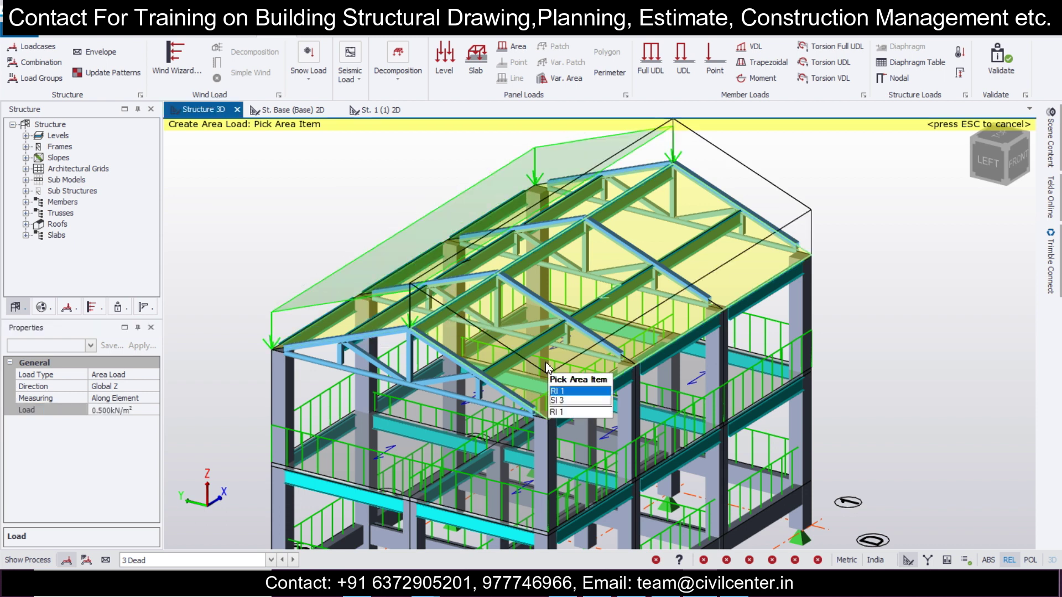
left_click(545, 362)
right_click_drag(490, 491, 438, 447)
middle_click_drag(438, 447, 727, 429)
scroll(719, 435, "down", 4)
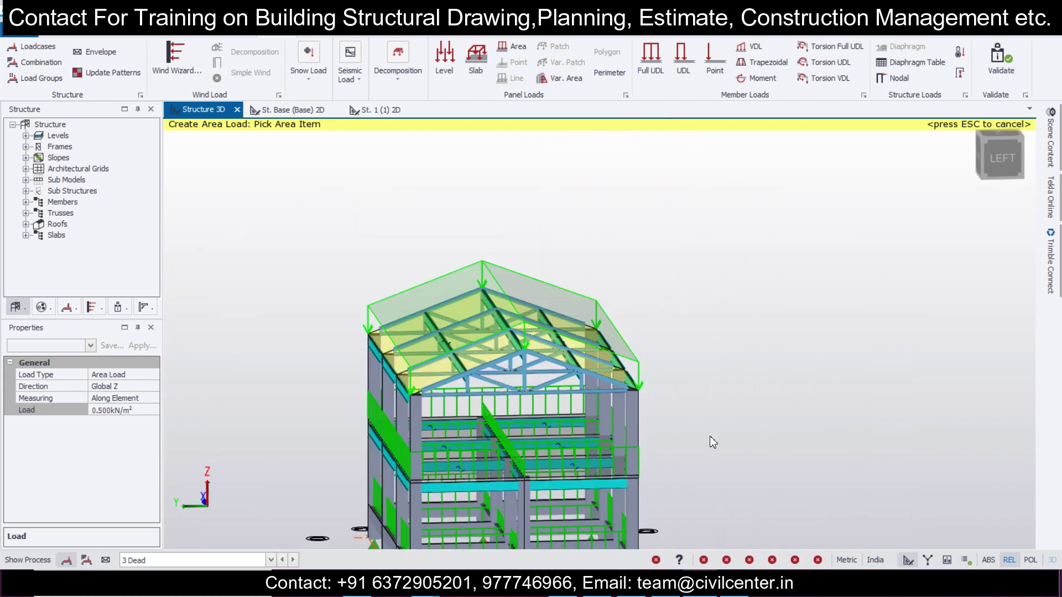
scroll(709, 436, "up", 2)
key("Escape")
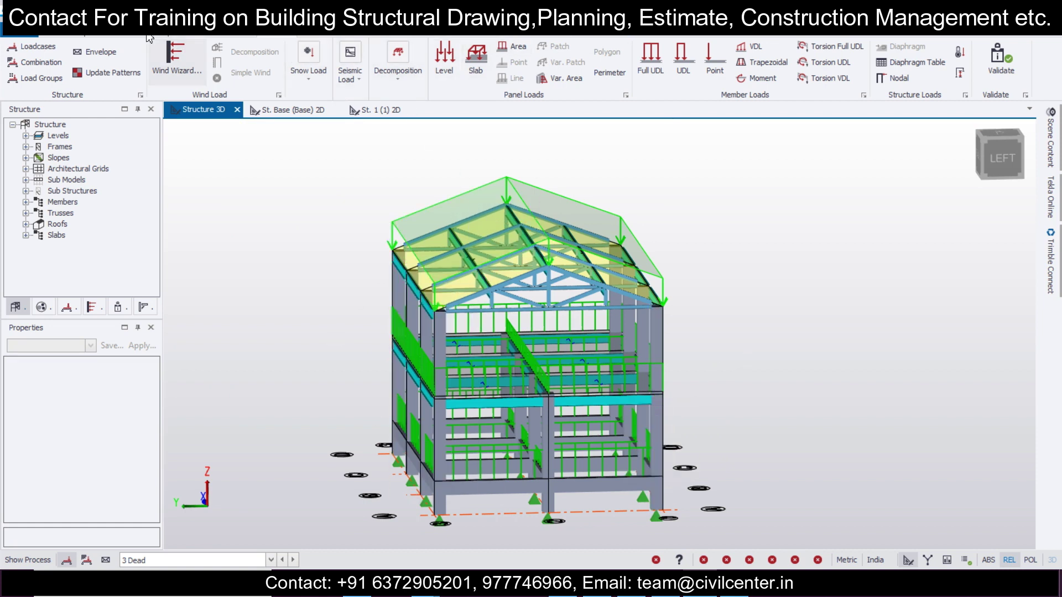
Validate the model and view its status together with the loaded building.
left_click(194, 12)
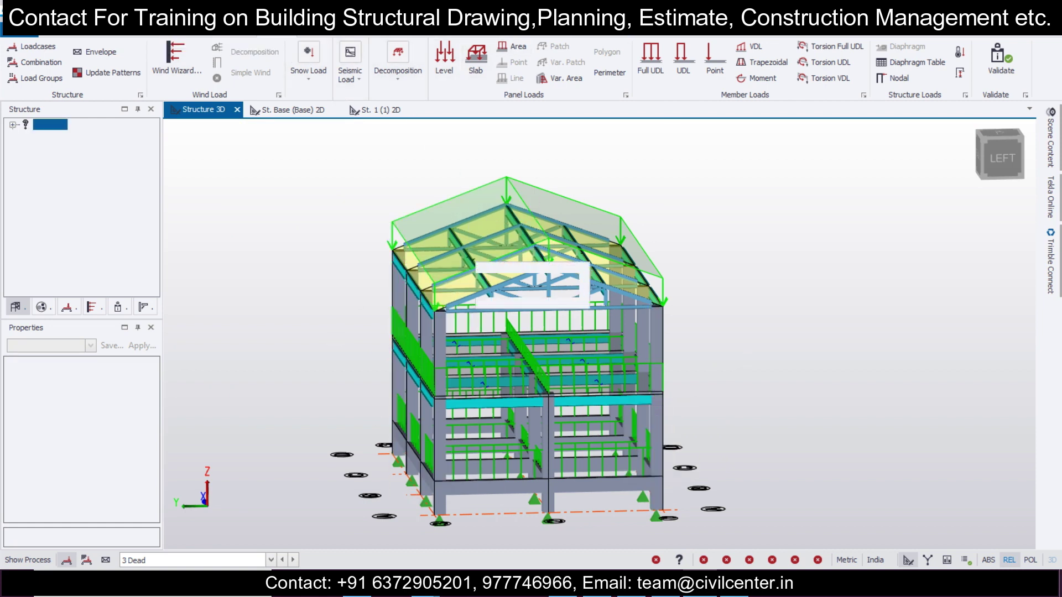
left_click(193, 33)
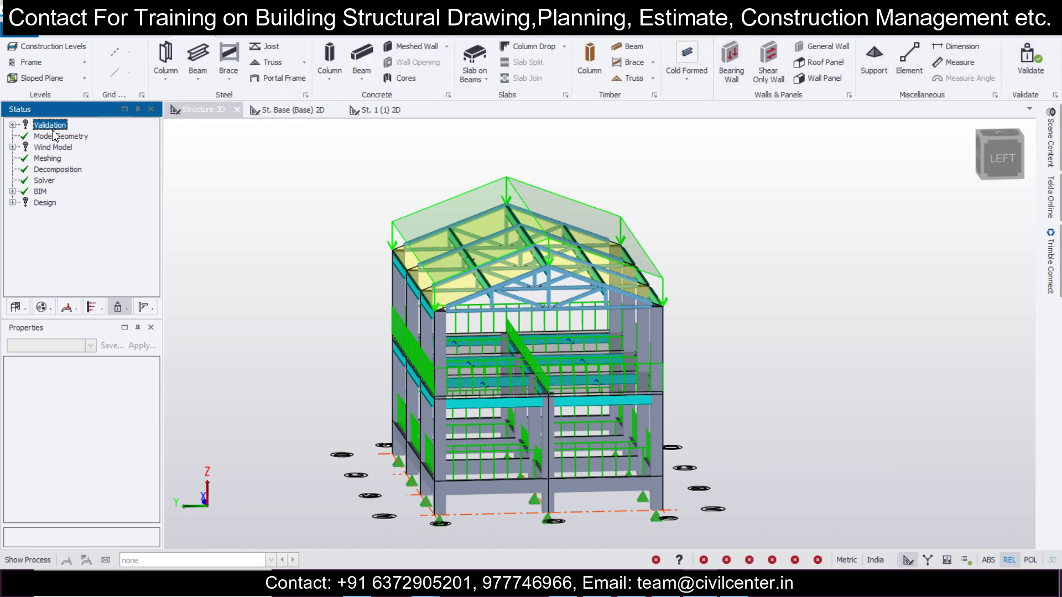
right_click_drag(247, 306, 309, 328)
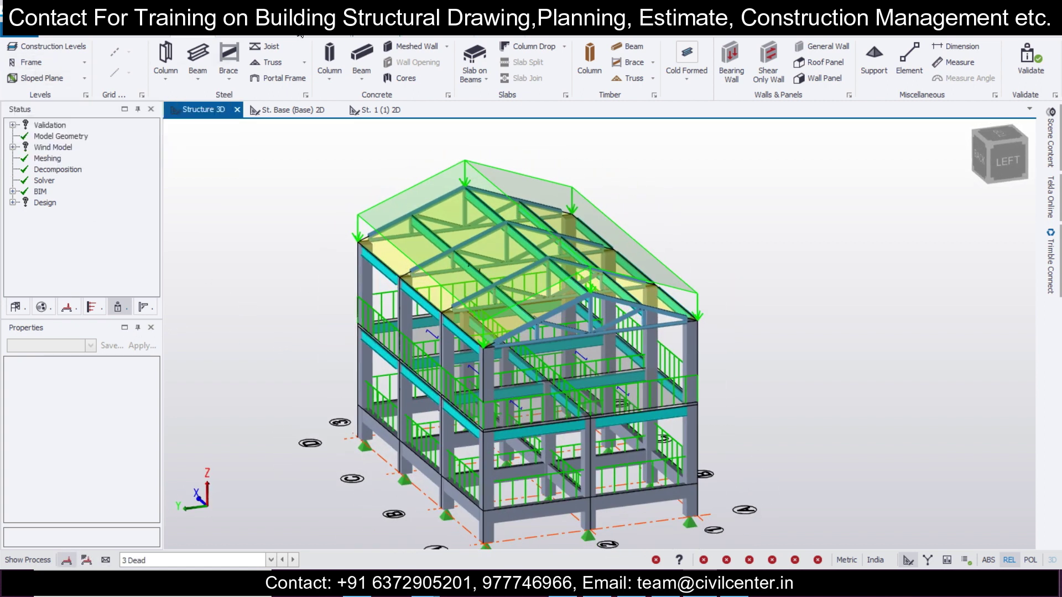
Start the Seismic Wizard, ignore seismic in floor St. Base (Base) and below, and choose the importance factor.
left_click(287, 34)
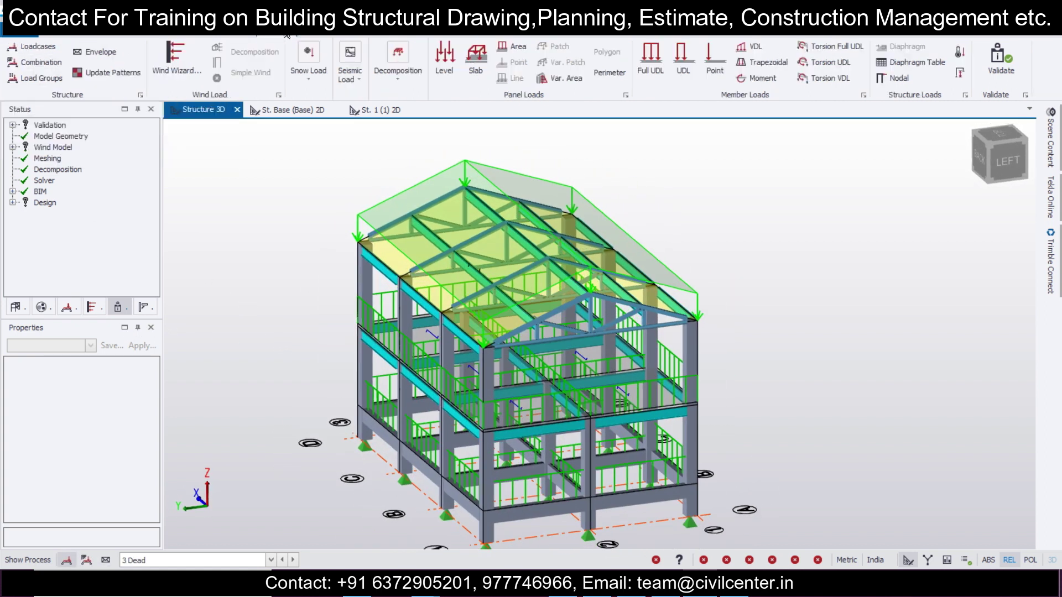
left_click(349, 88)
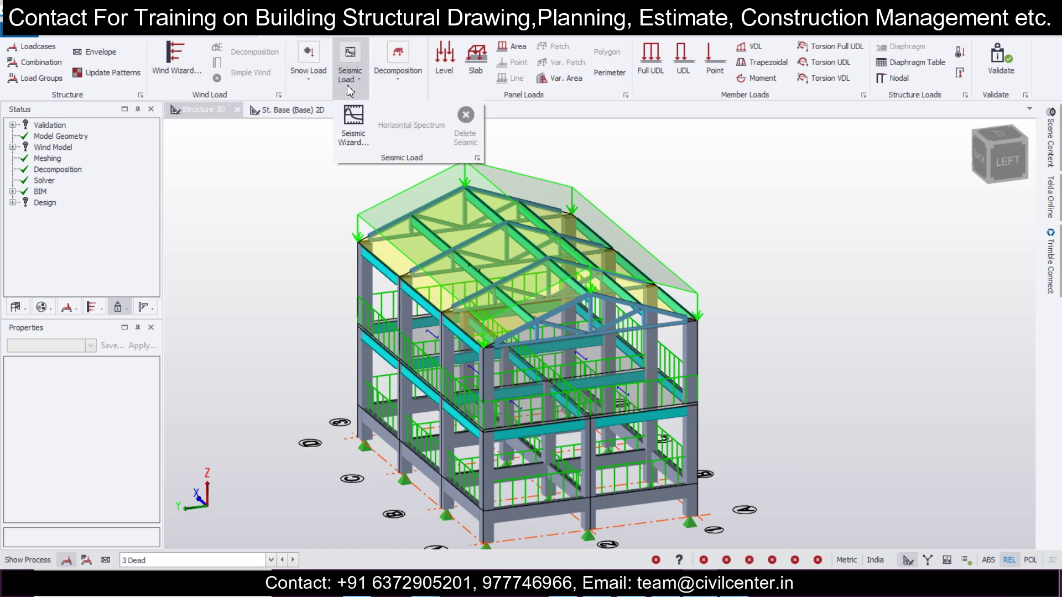
left_click(360, 130)
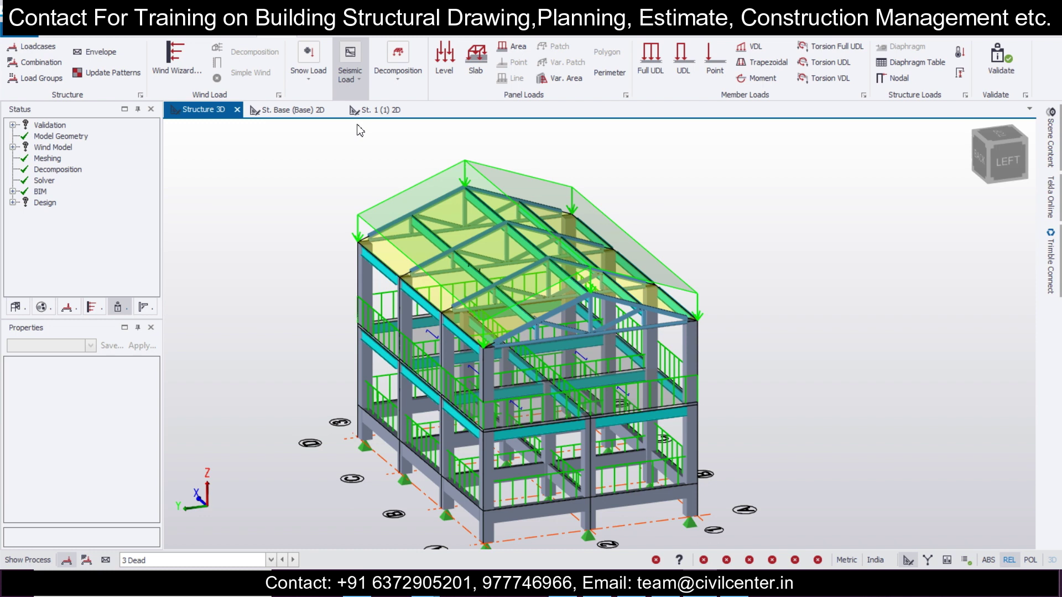
left_click(571, 483)
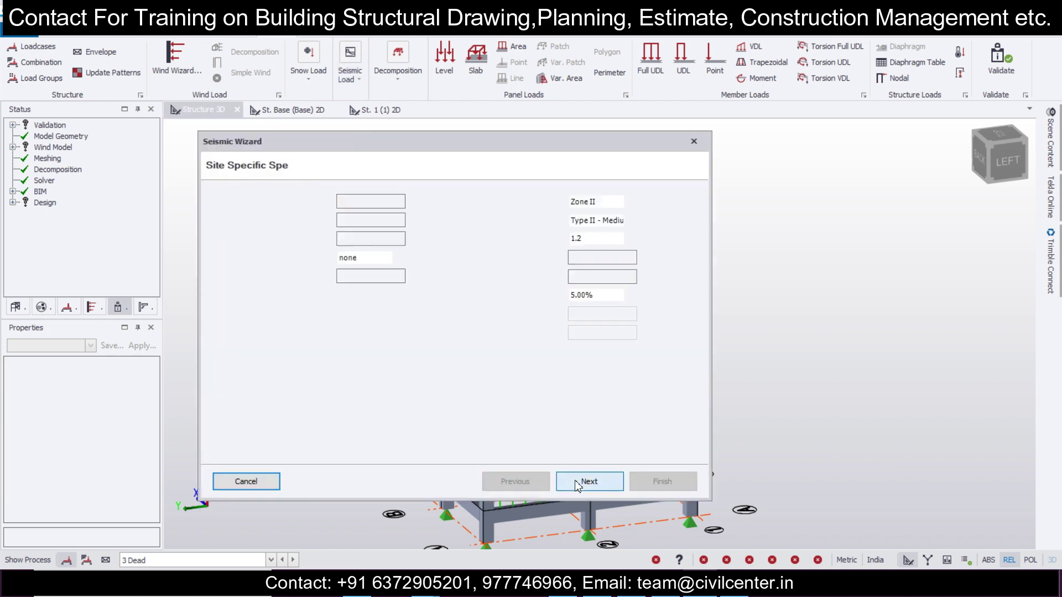
left_click(399, 259)
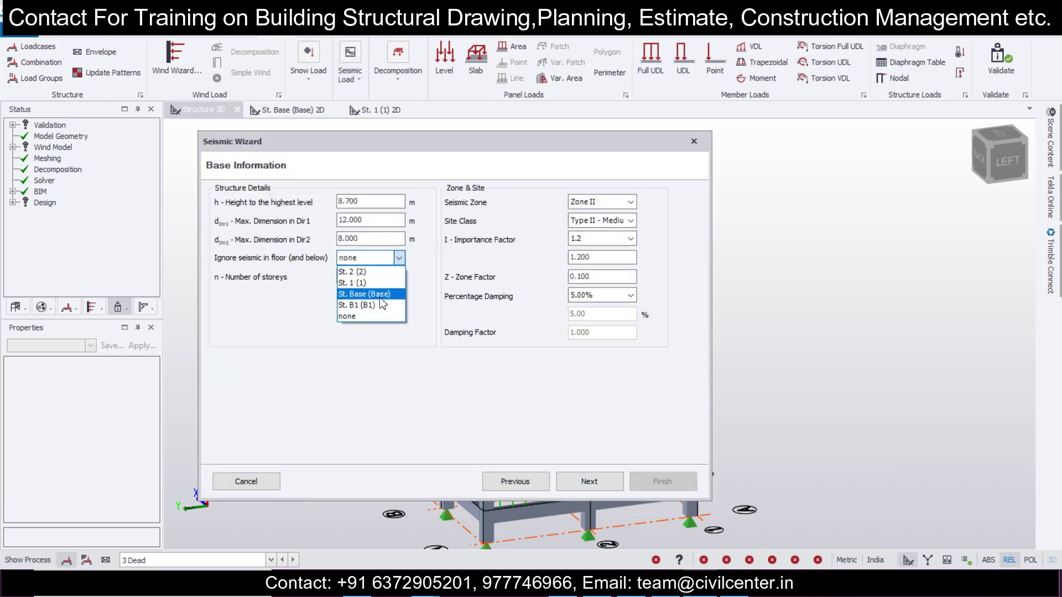
left_click(372, 294)
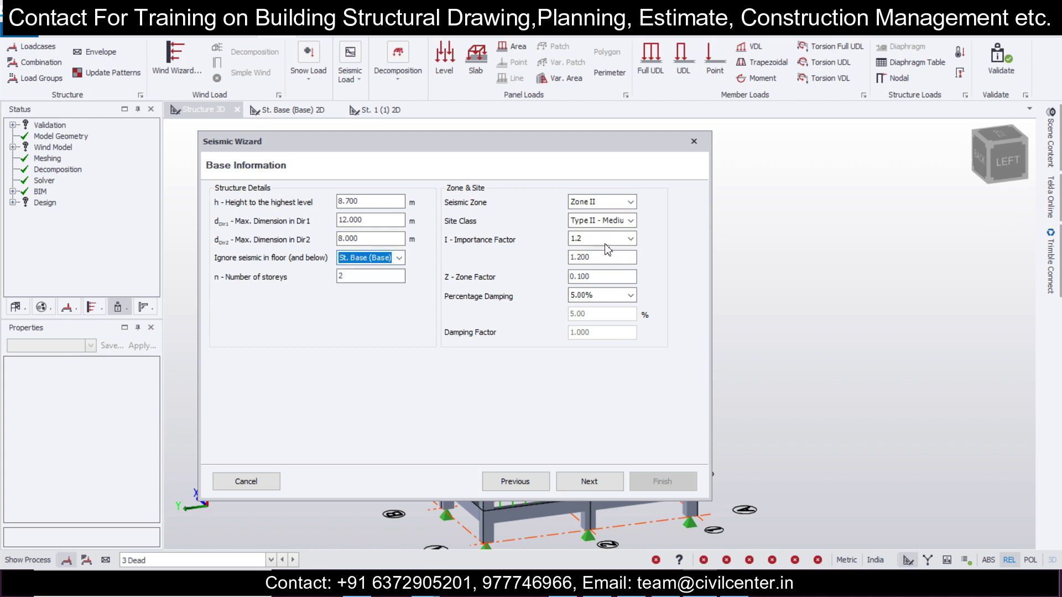
left_click(609, 239)
left_click(598, 275)
left_click(589, 481)
Use Modal Response Spectrum Analysis and set the structure type to RC-Steel Composite MRF Building in both Dir1 and Dir2.
left_click(270, 365)
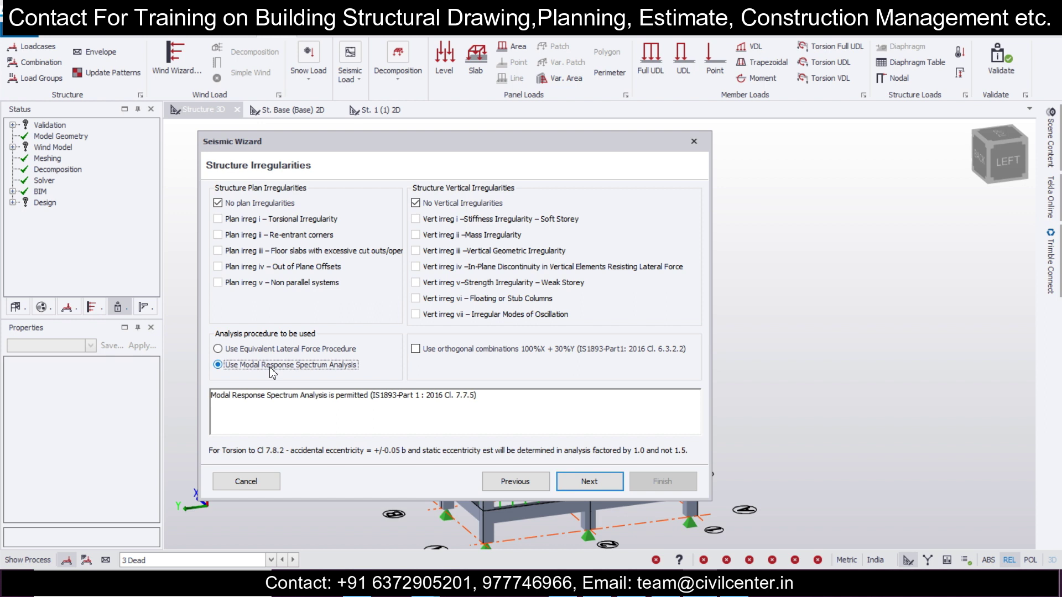
left_click(588, 482)
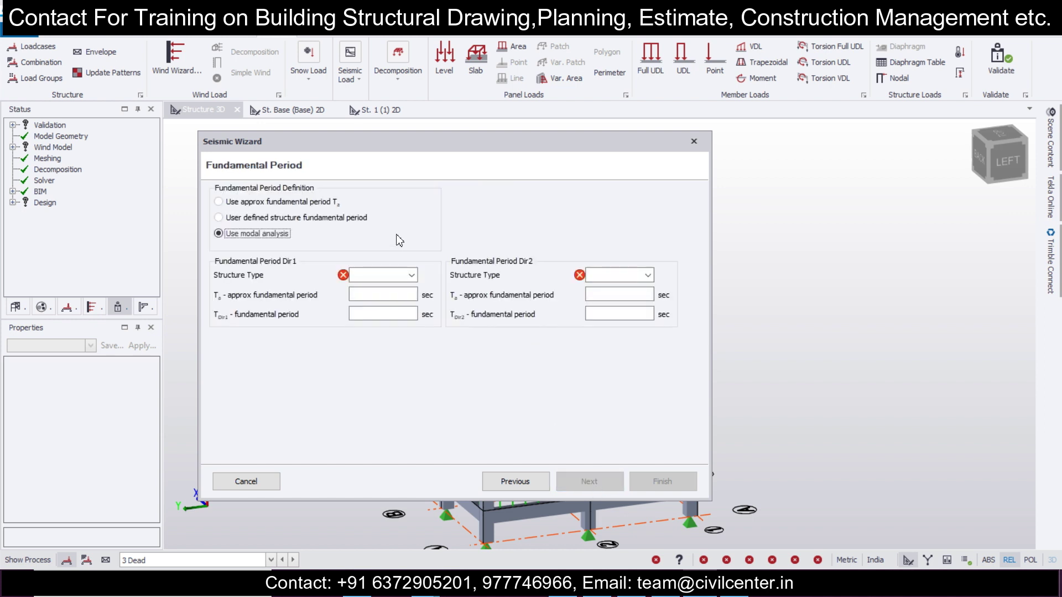
left_click(407, 277)
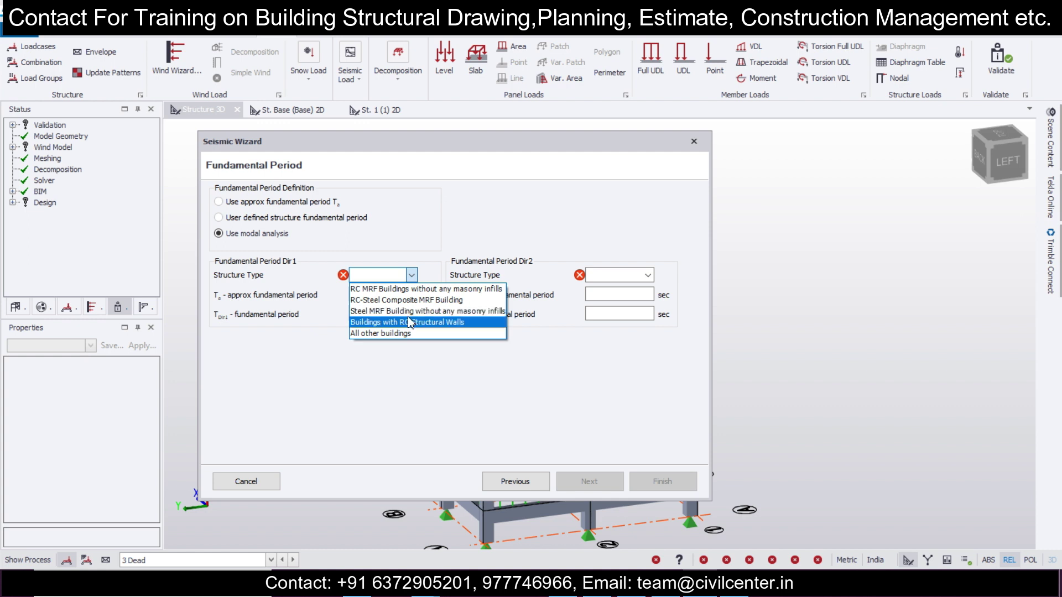
left_click(409, 300)
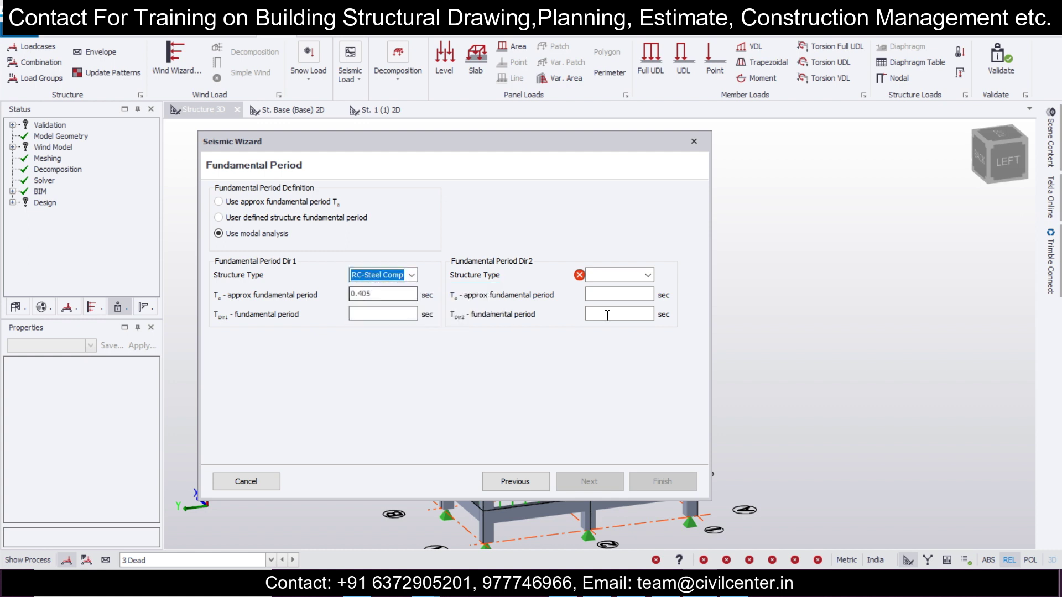
left_click(629, 277)
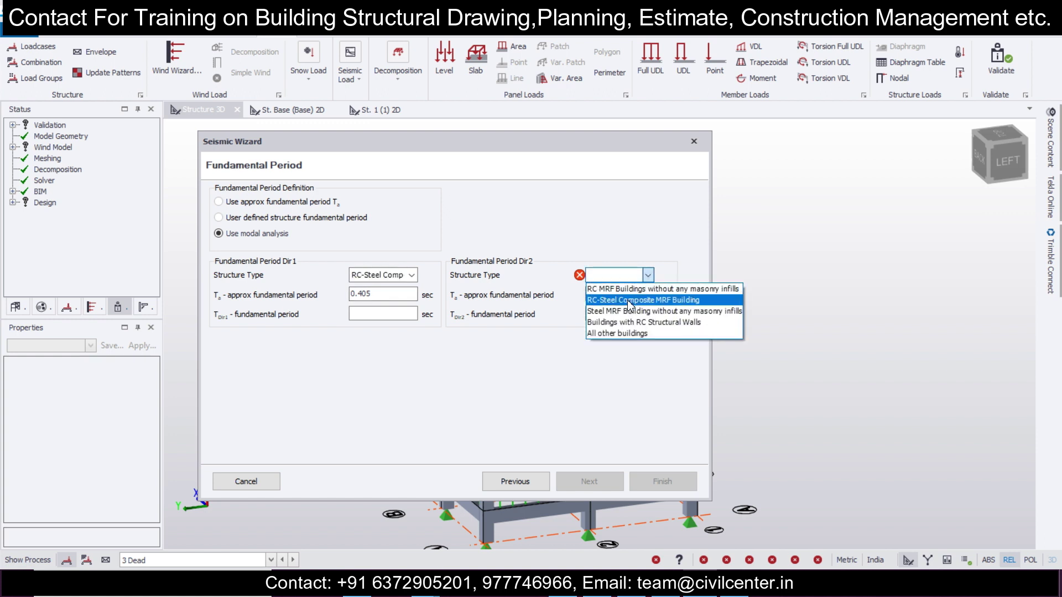
left_click(630, 301)
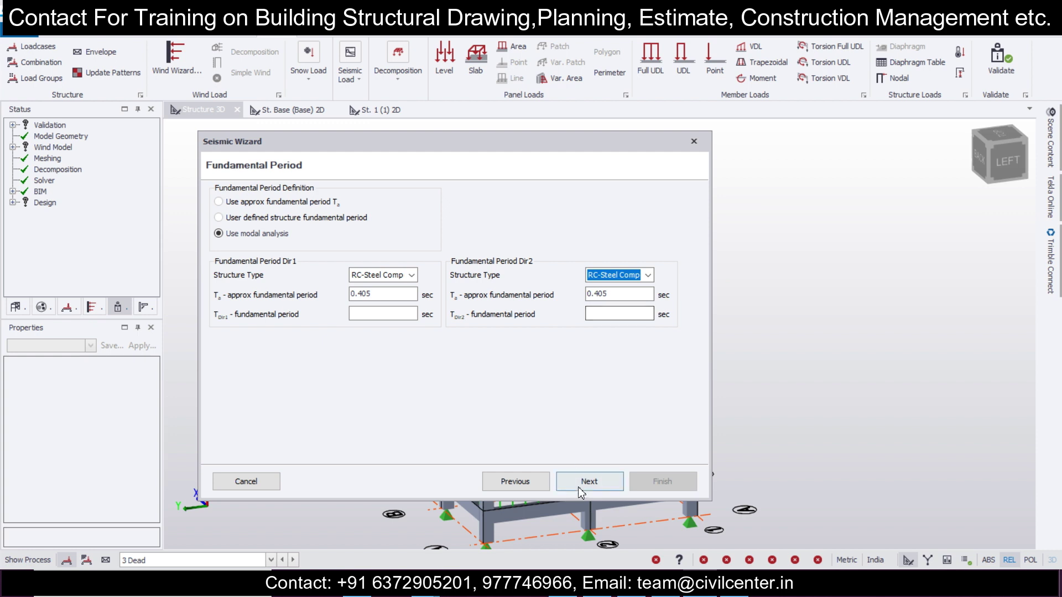
left_click(583, 484)
Set the seismic force resisting system type to Moment Frame Systems in both Dir1 and Dir2.
left_click(411, 202)
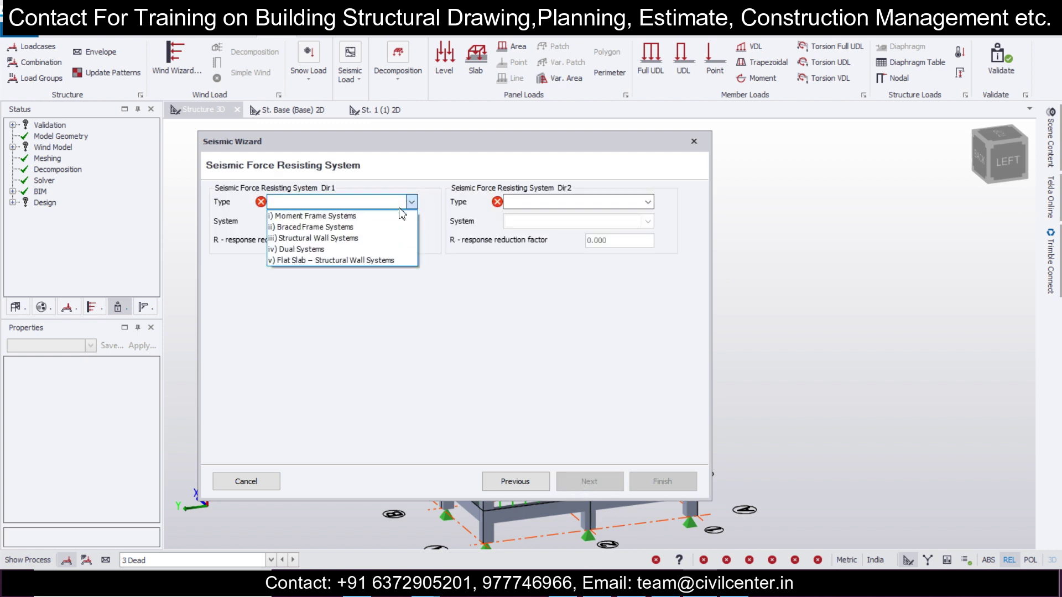
left_click(395, 216)
left_click(647, 202)
left_click(579, 215)
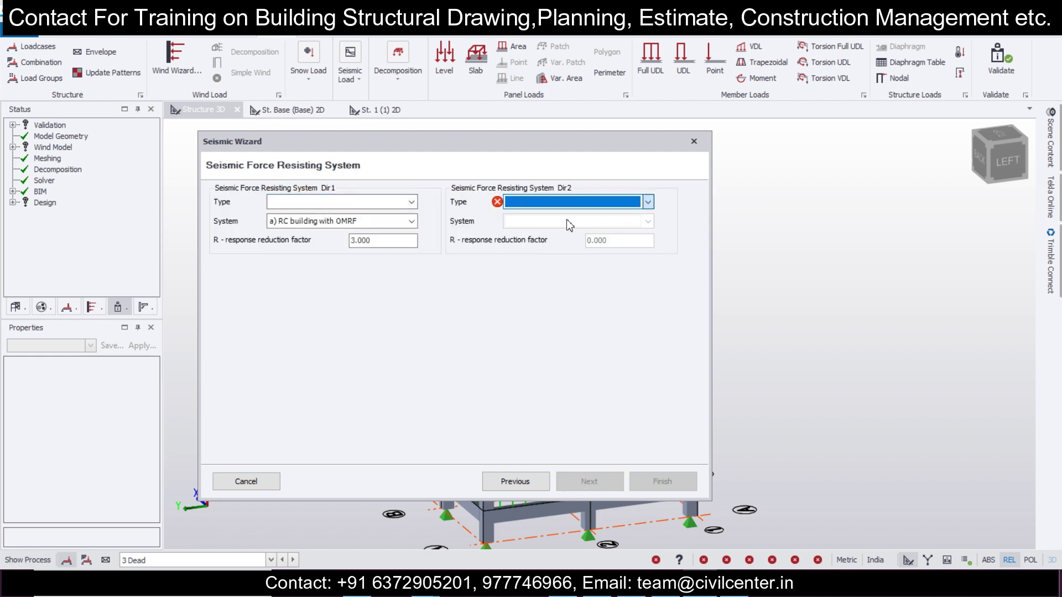
left_click(610, 487)
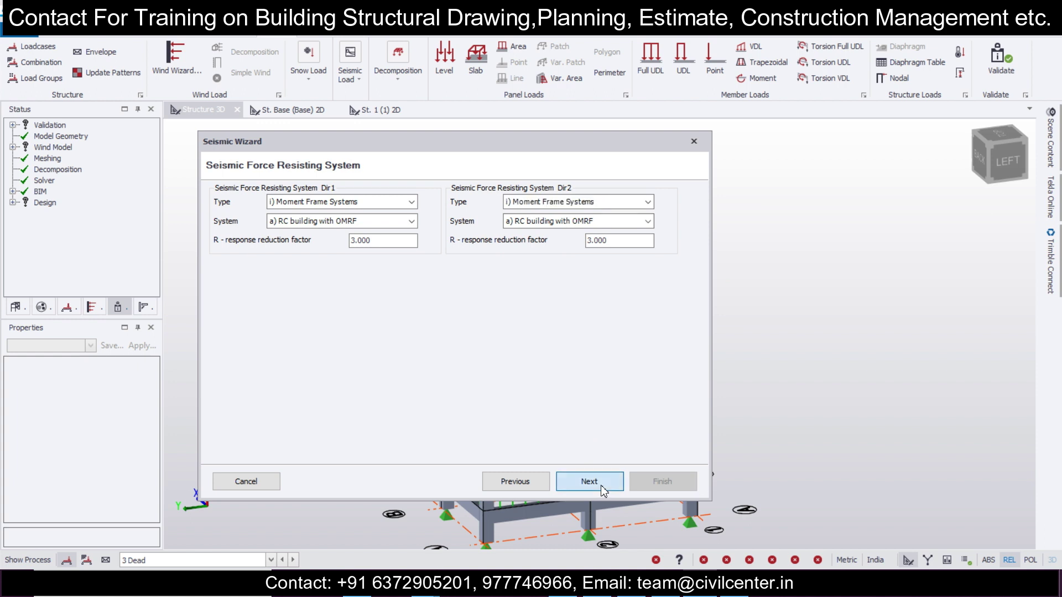
Return to the force resisting system settings and choose Steel building with OMRF as the system in both Dir1 and Dir2.
left_click(534, 484)
left_click(411, 222)
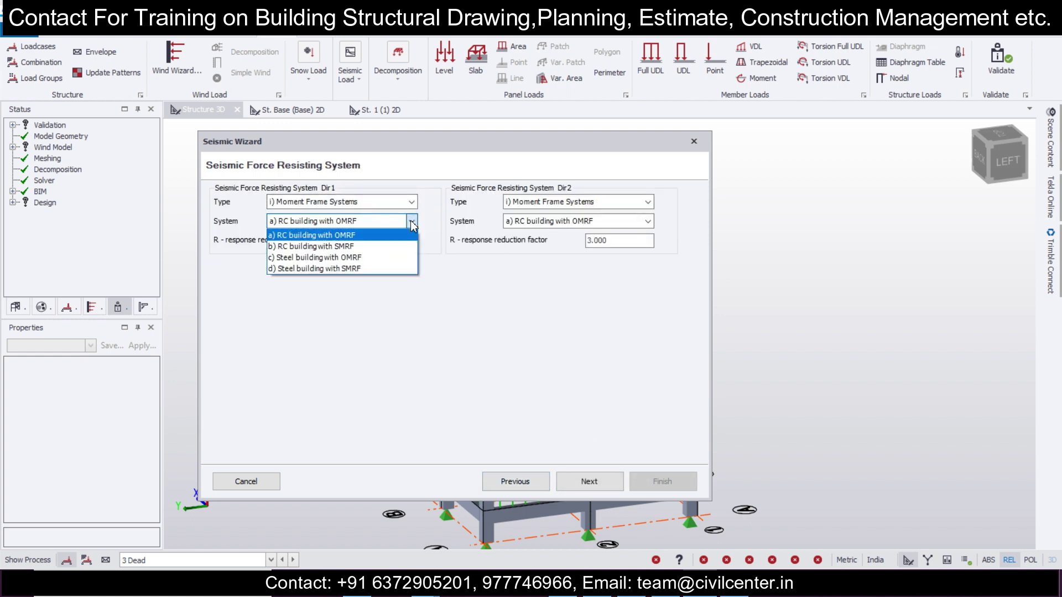
left_click(366, 260)
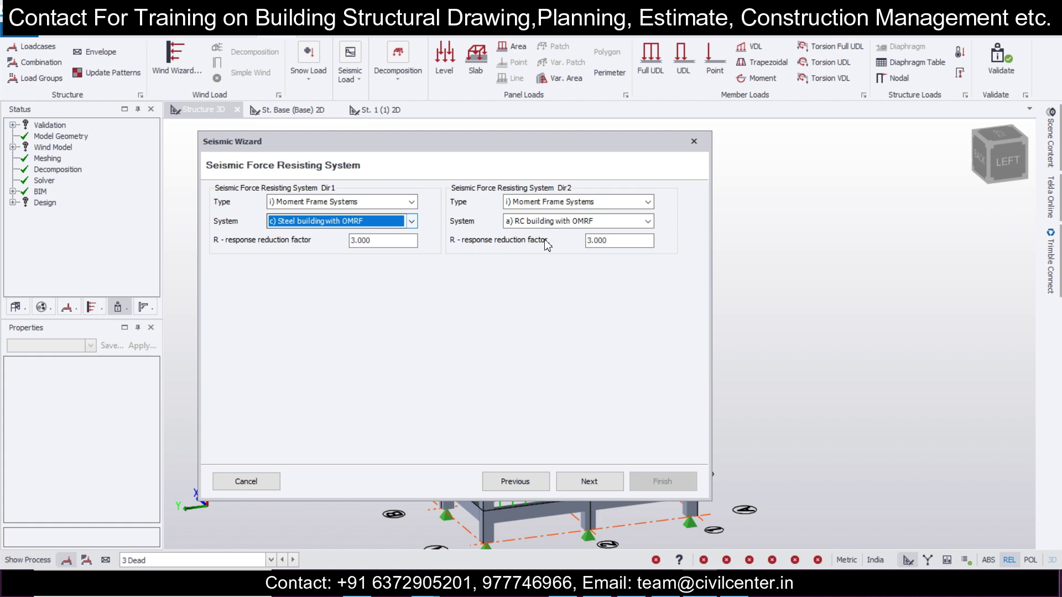
left_click(581, 222)
left_click(573, 258)
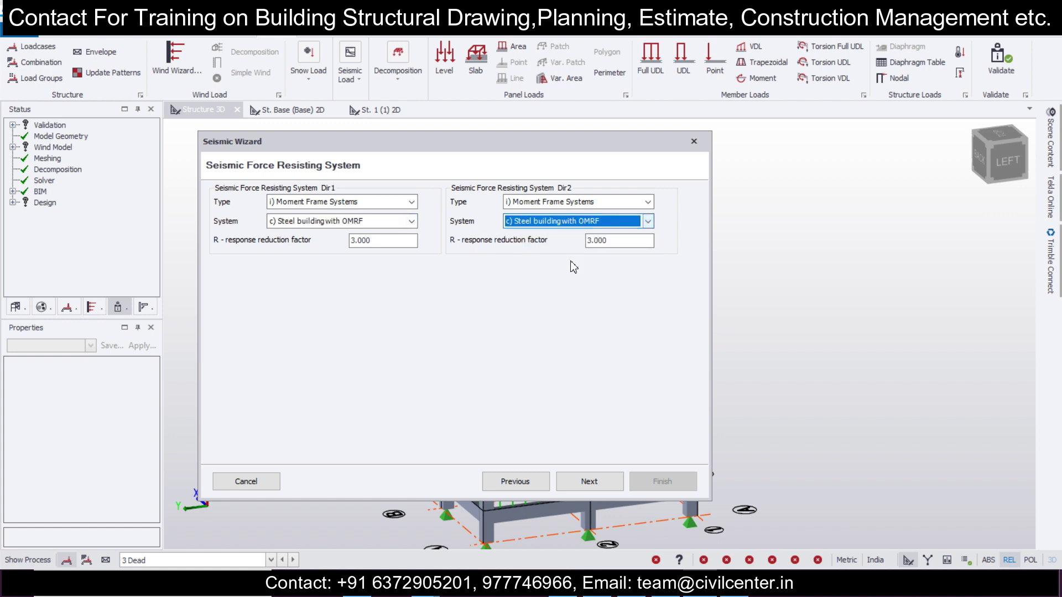
left_click(589, 481)
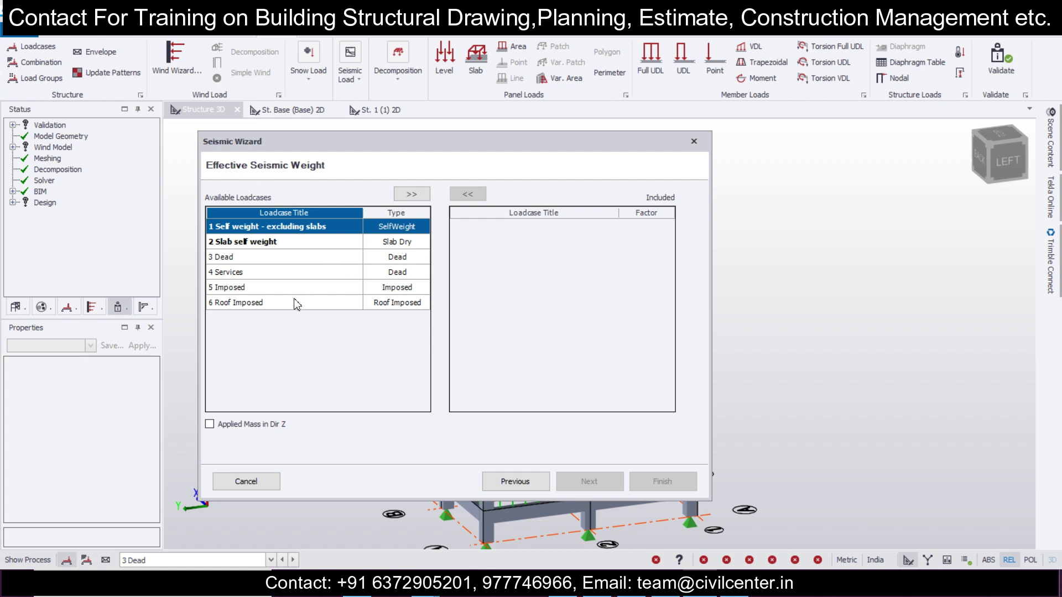
Include all six loadcases in the effective seismic weight and finish the Seismic Wizard without localization.
left_click(295, 303, "shift")
left_click(412, 194)
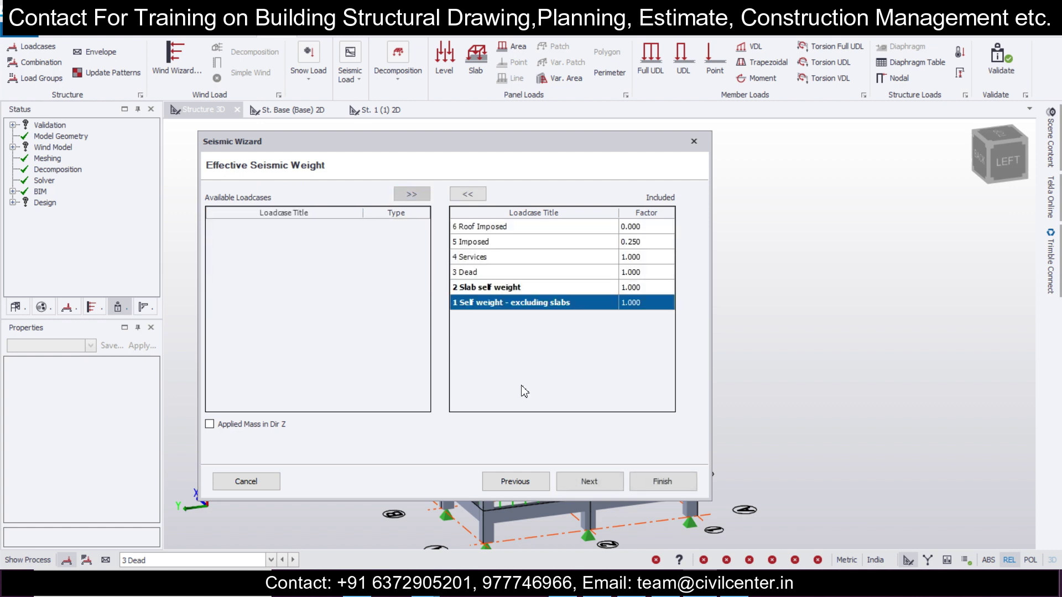
left_click(595, 481)
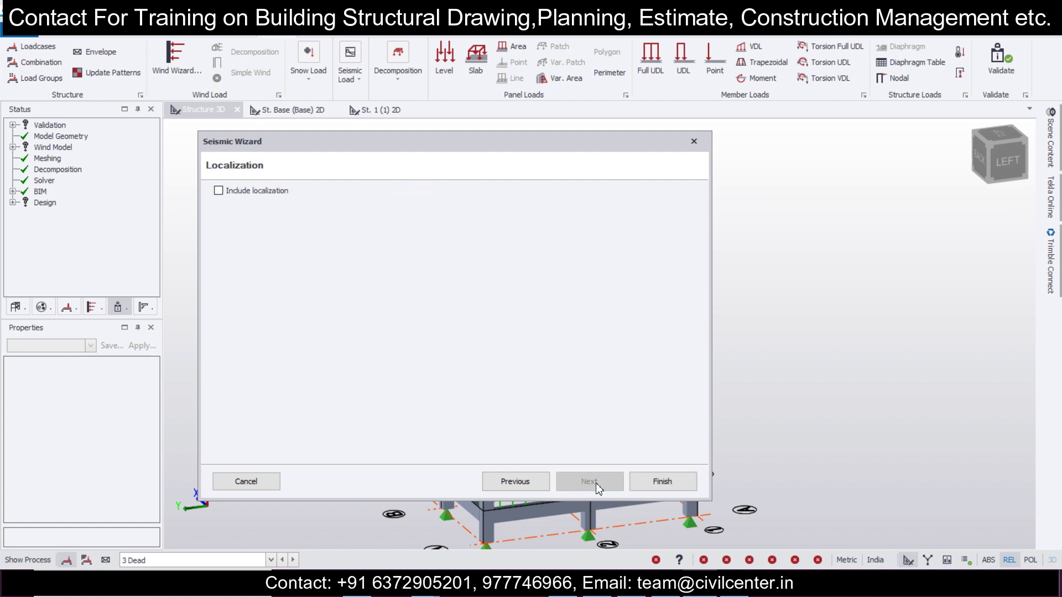
left_click(658, 480)
Generate the seismic load combinations for the Operating scenario with the default combination and service factors.
left_click(610, 292)
left_click(603, 308)
left_click(627, 405)
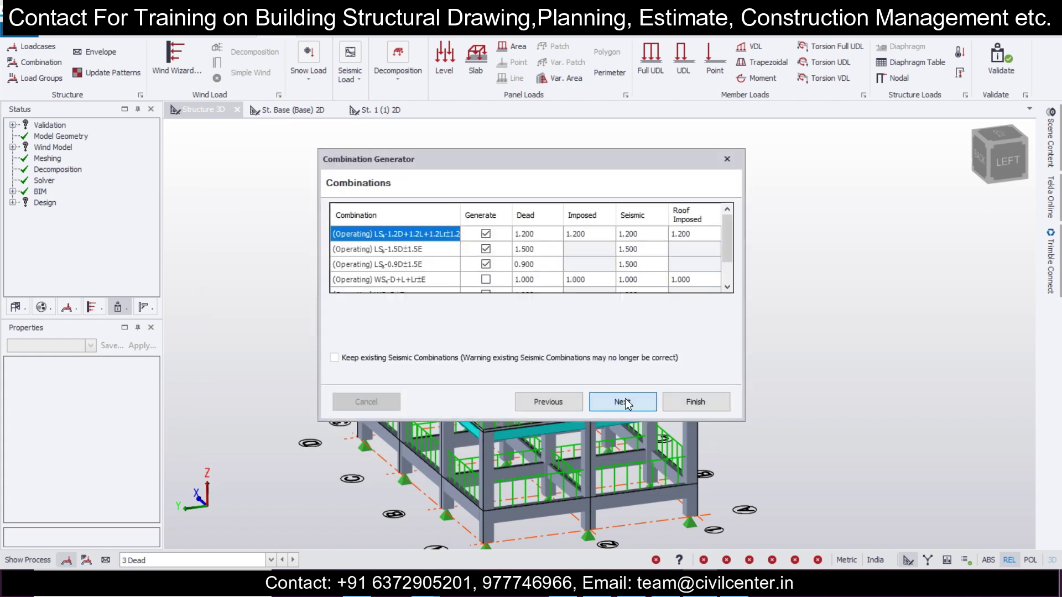
scroll(479, 254, "down", 1)
scroll(479, 255, "up", 1)
scroll(410, 265, "down", 1)
scroll(411, 265, "up", 1)
left_click(621, 402)
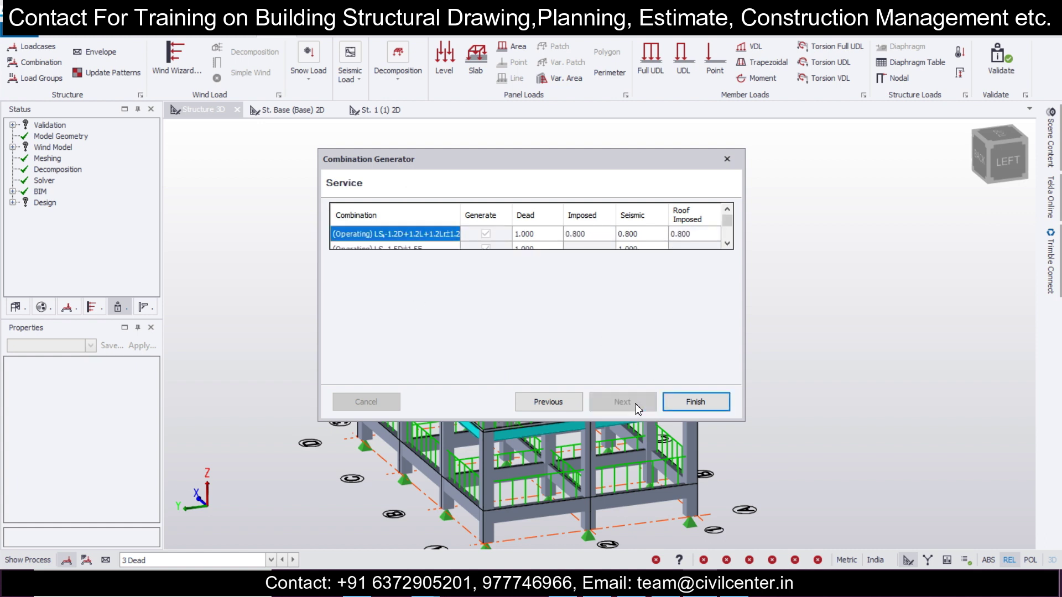
left_click(691, 403)
Validate the model with its seismic loading defined.
right_click_drag(786, 390, 849, 445)
middle_click_drag(849, 446, 864, 422)
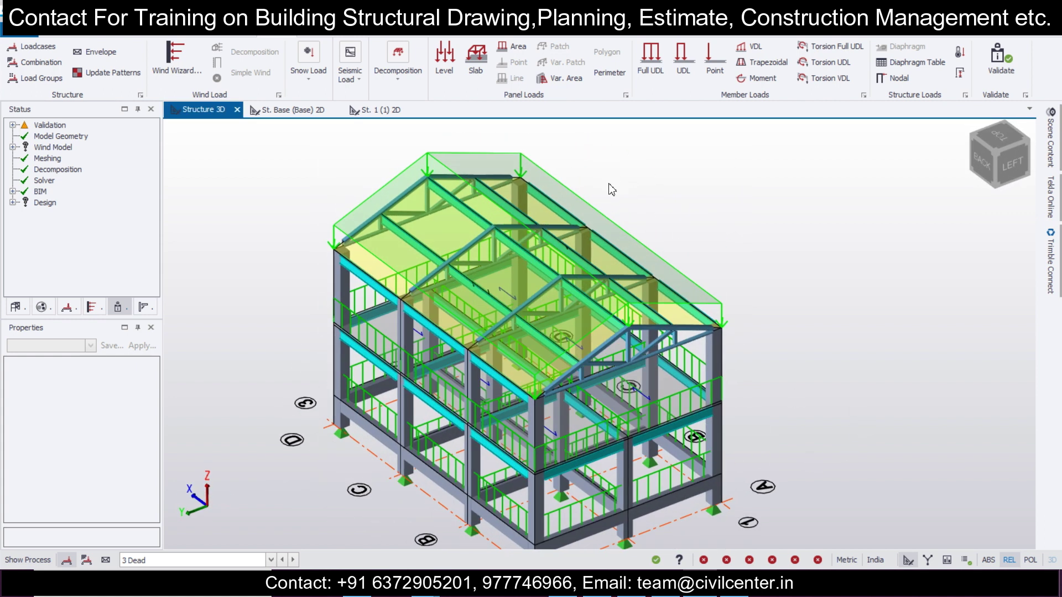
left_click(994, 71)
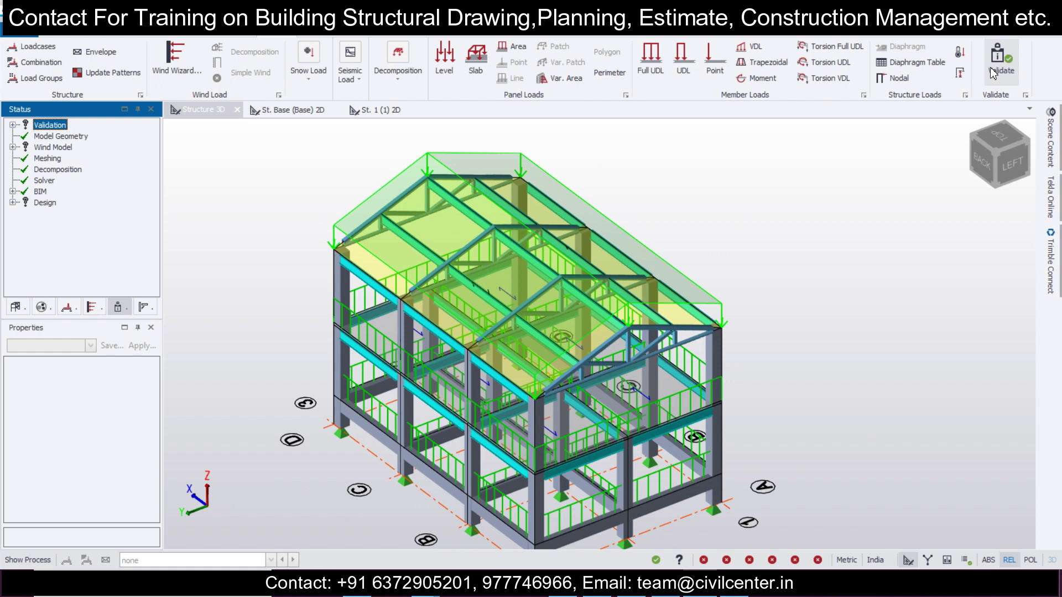
Try to run Design All (Static) on the whole model.
left_click(366, 35)
left_click(525, 74)
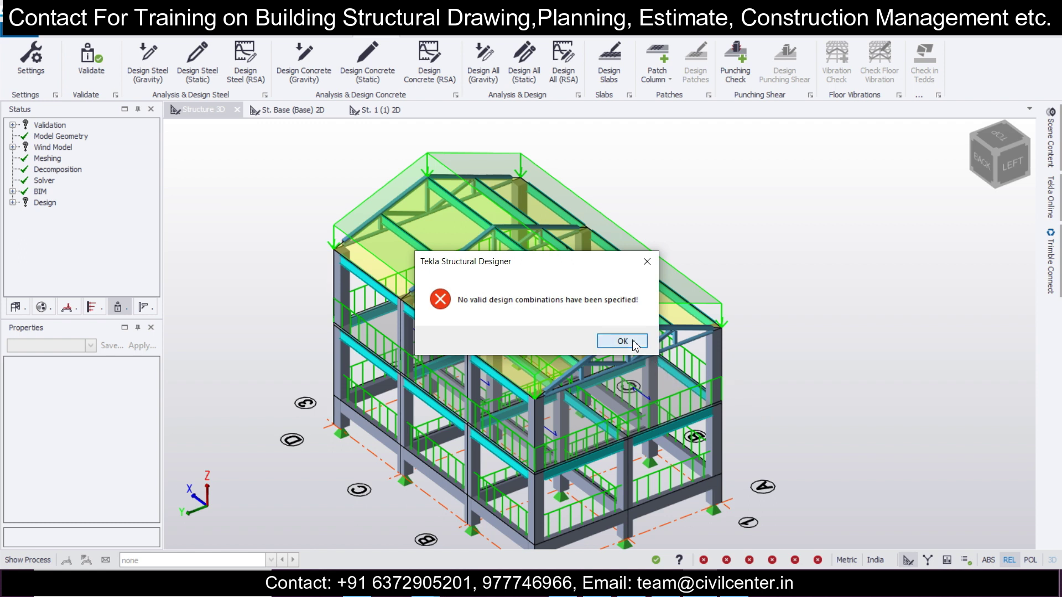
left_click(617, 341)
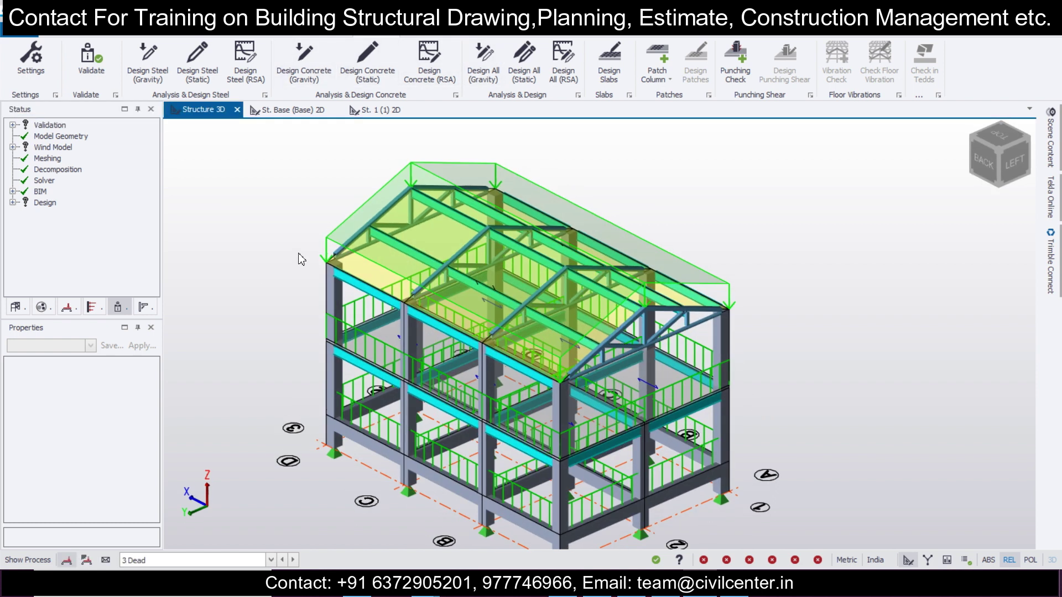
Start generating combinations from the loading settings for the Operating scenario and include the dead-only LS 1.5D combination.
left_click(275, 39)
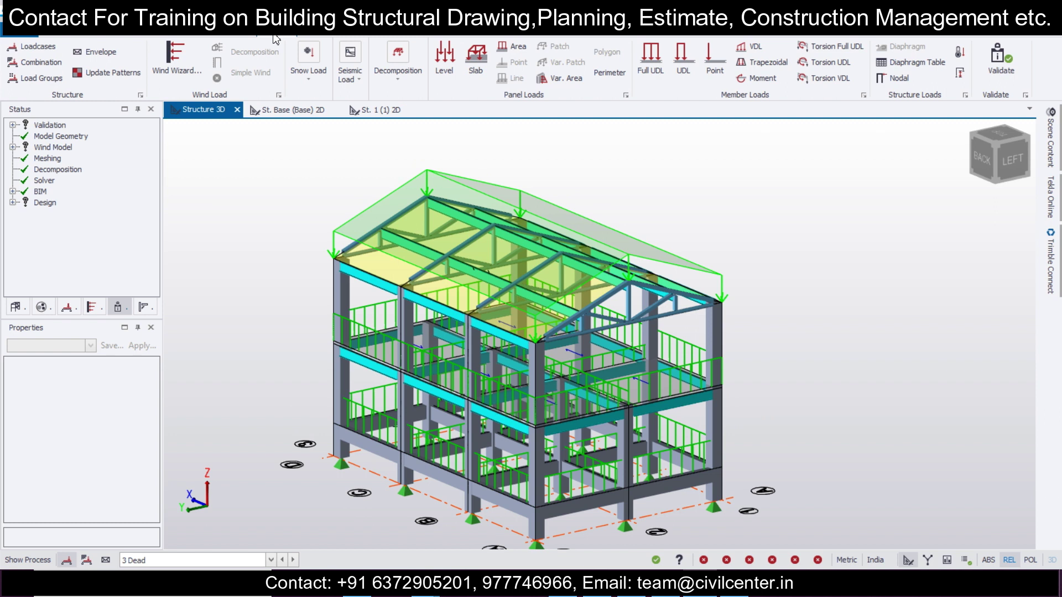
left_click(30, 64)
left_click(736, 404)
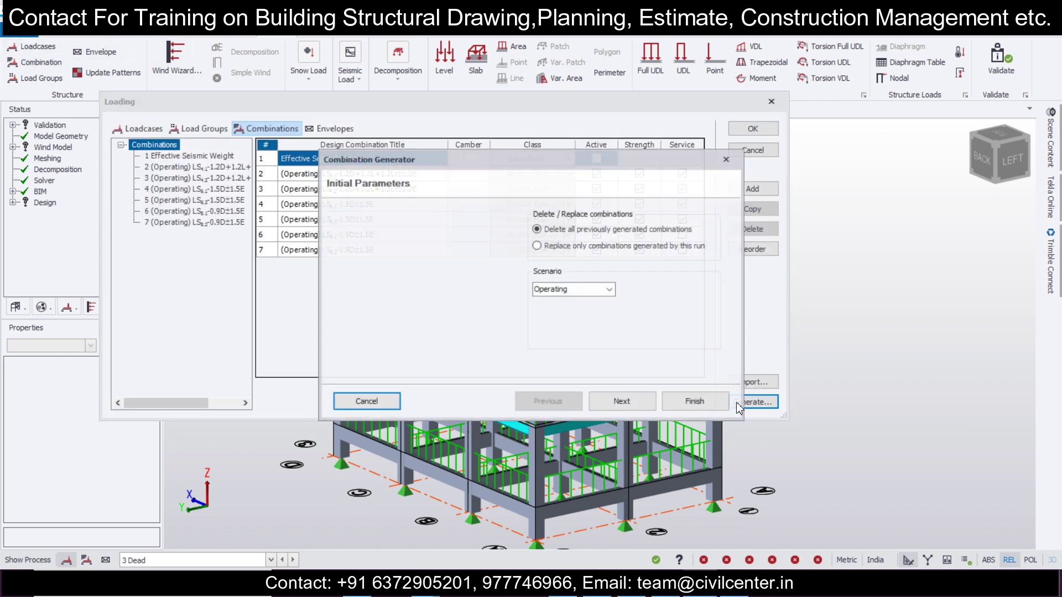
left_click(640, 406)
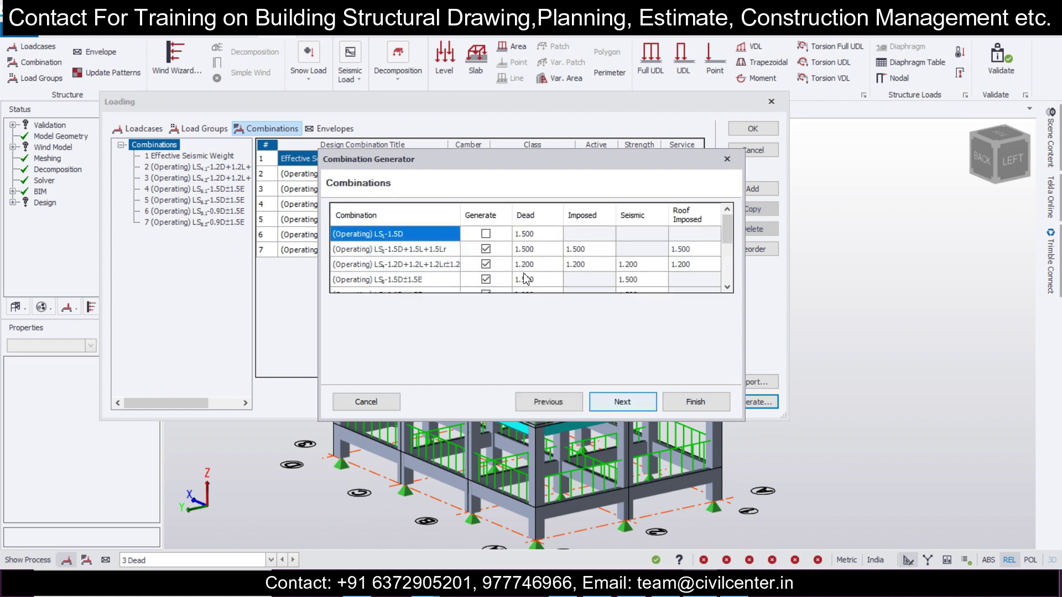
left_click(486, 234)
scroll(454, 249, "down", 2)
scroll(452, 249, "up", 5)
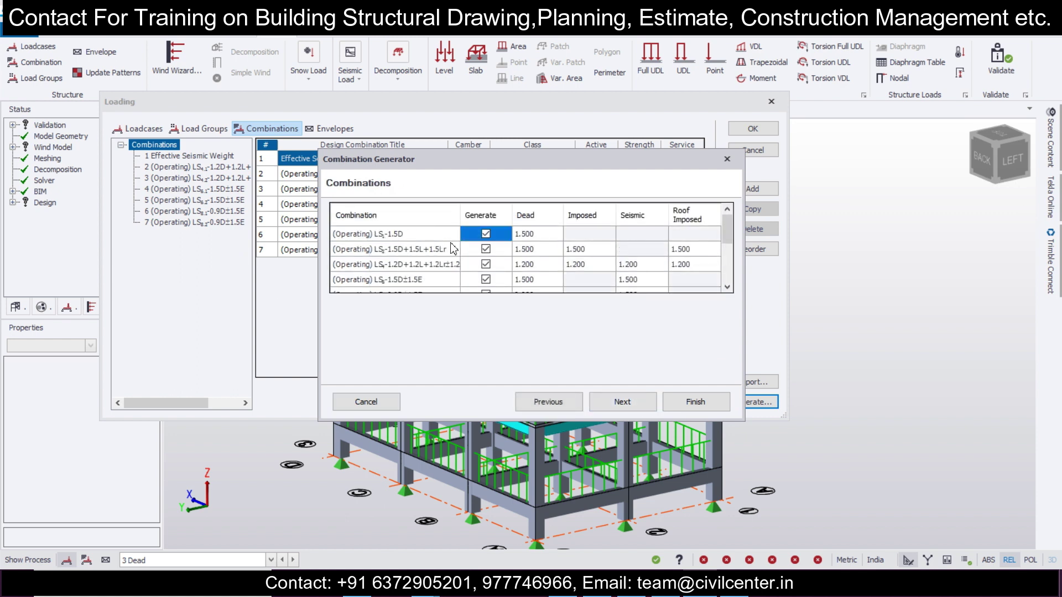
scroll(484, 259, "down", 5)
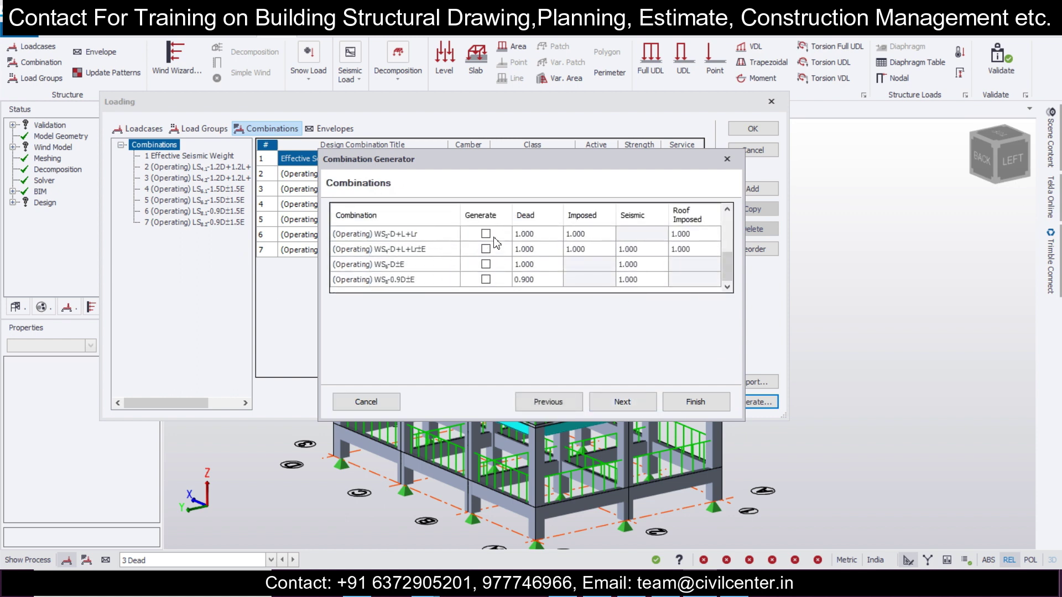
scroll(485, 234, "up", 5)
Accept the default service and NHF factors, generate the combinations and confirm the loading settings.
left_click(638, 408)
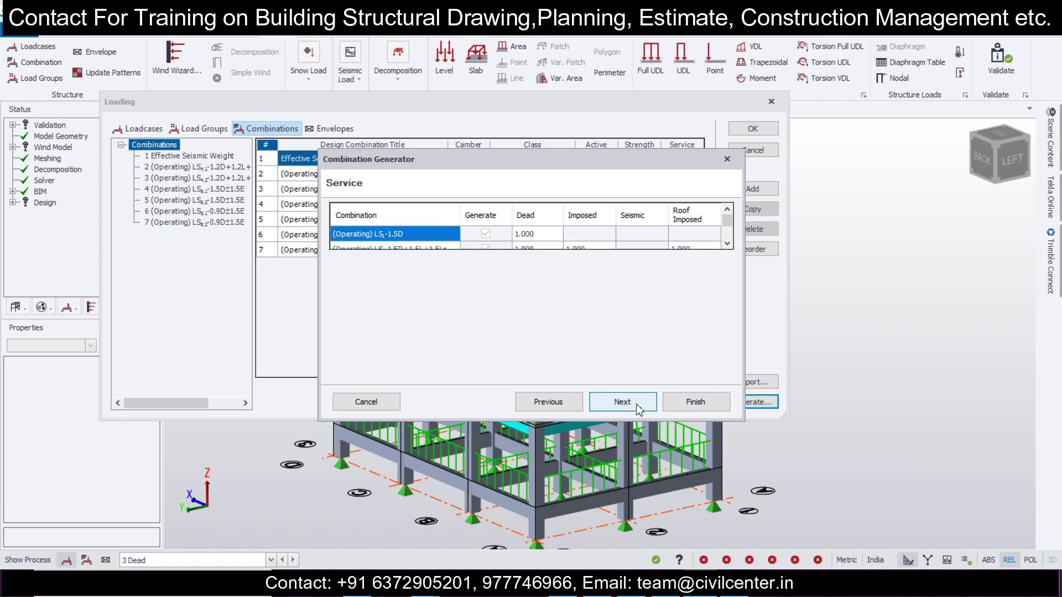
left_click(637, 407)
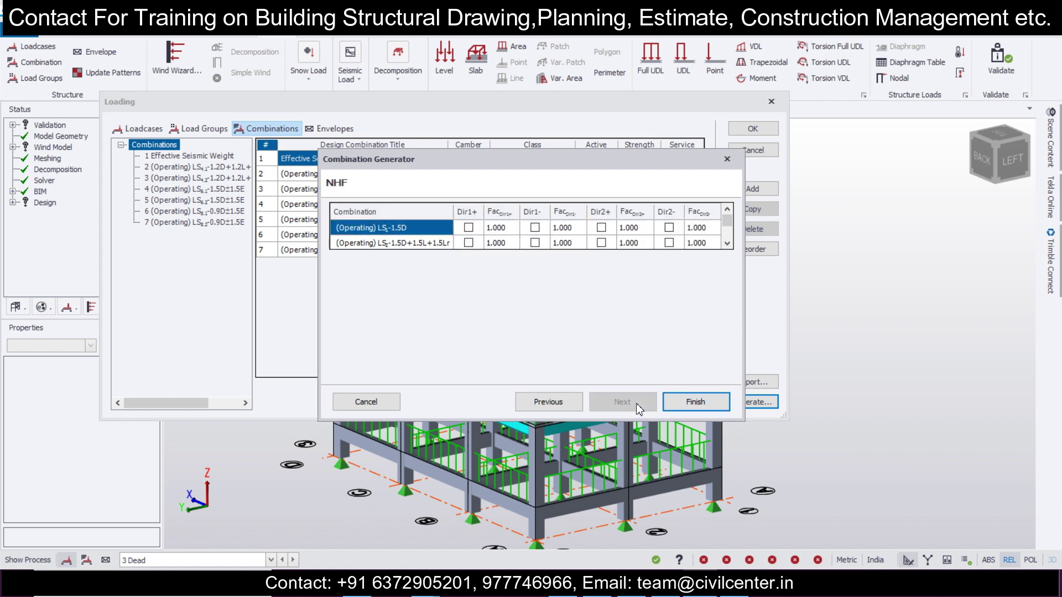
left_click(698, 402)
left_click(753, 129)
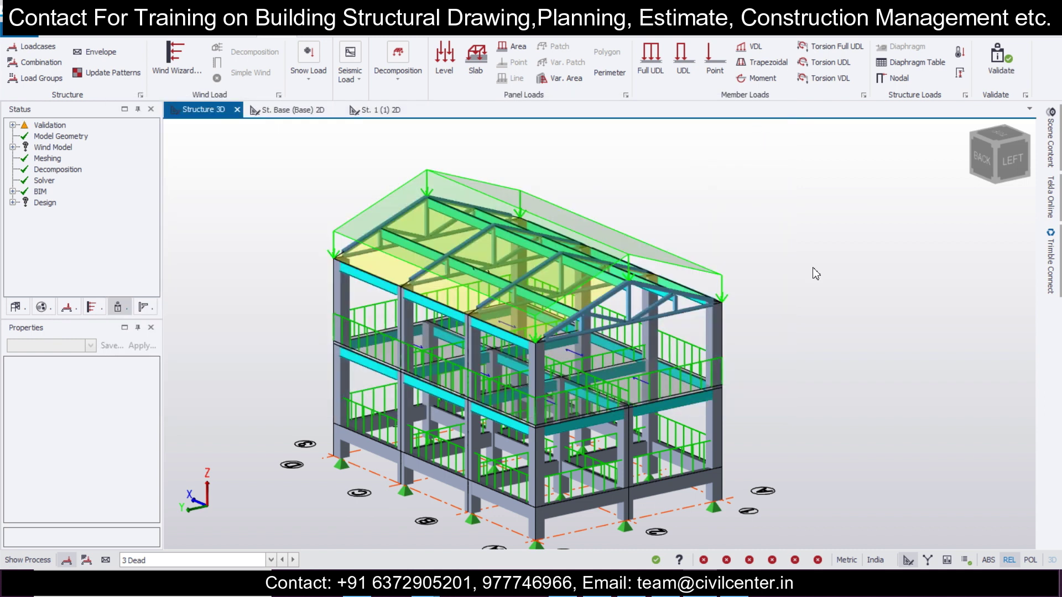
Run Design All (Static) and view the design status of the members in the 3D structure.
left_click(384, 37)
left_click(545, 69)
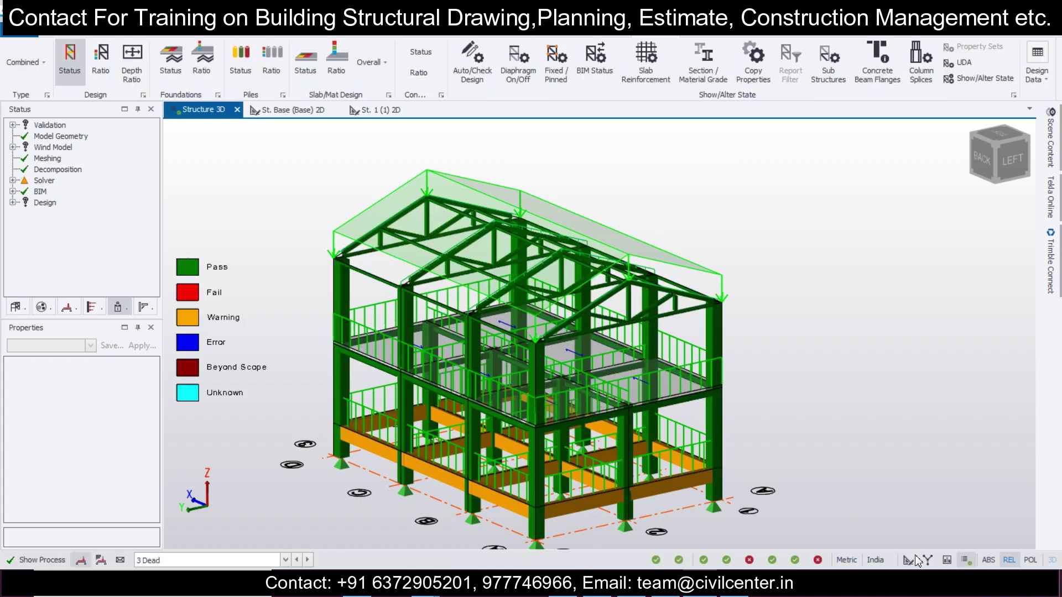
right_click_drag(891, 478, 865, 454)
middle_click_drag(869, 461, 895, 467)
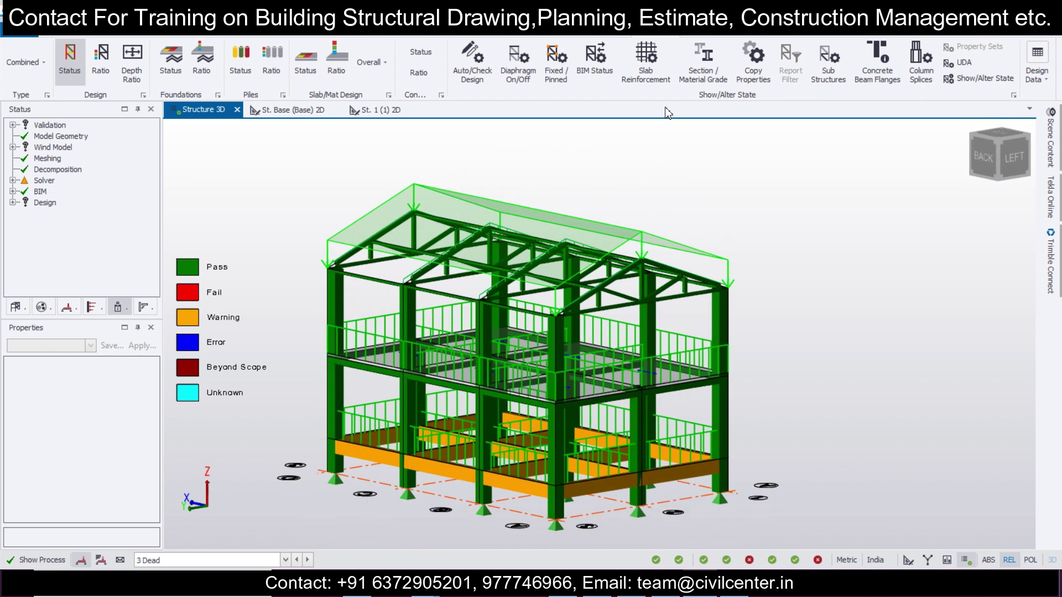
Show the Material Listing report for the model and export it to Excel.
left_click(501, 30)
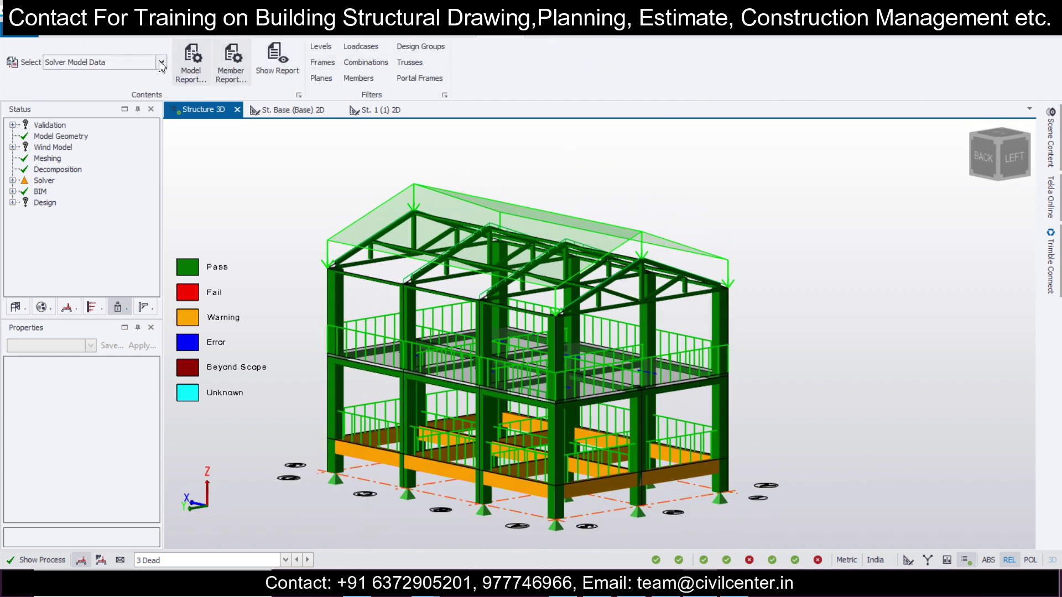
left_click(161, 63)
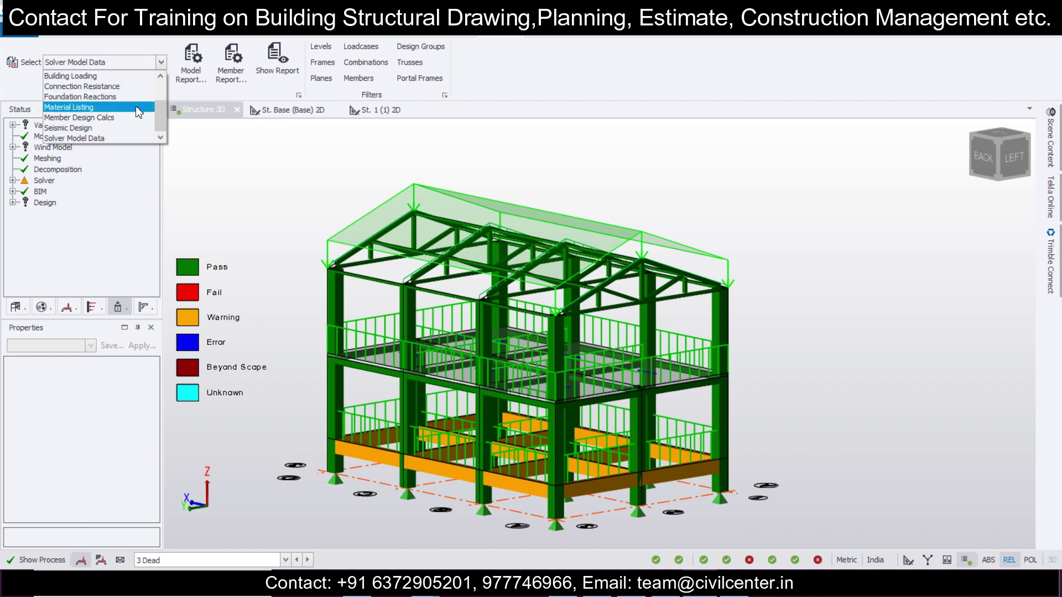
left_click(138, 107)
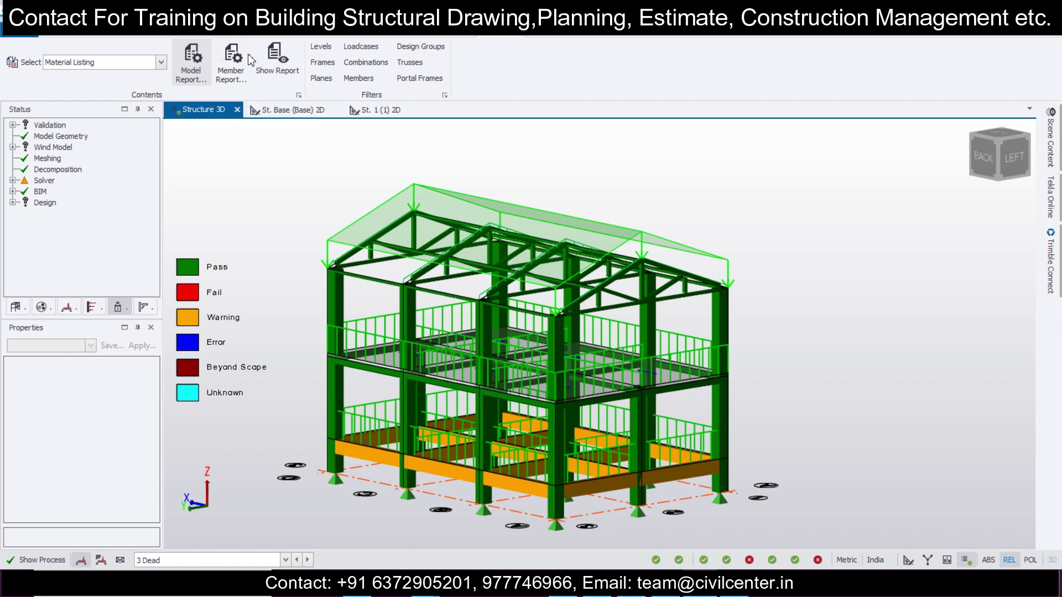
left_click(277, 61)
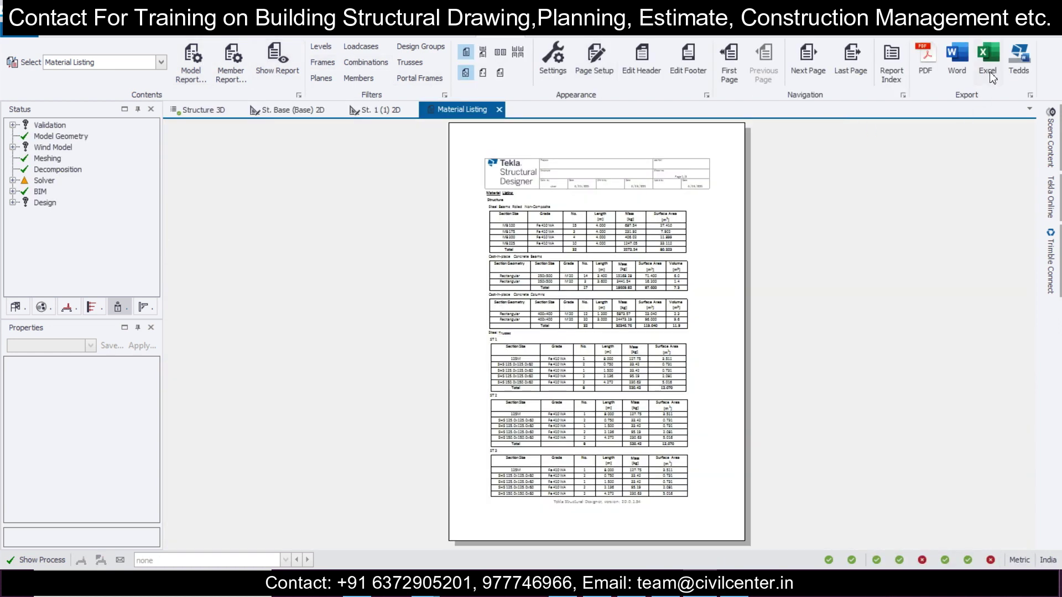
left_click(988, 61)
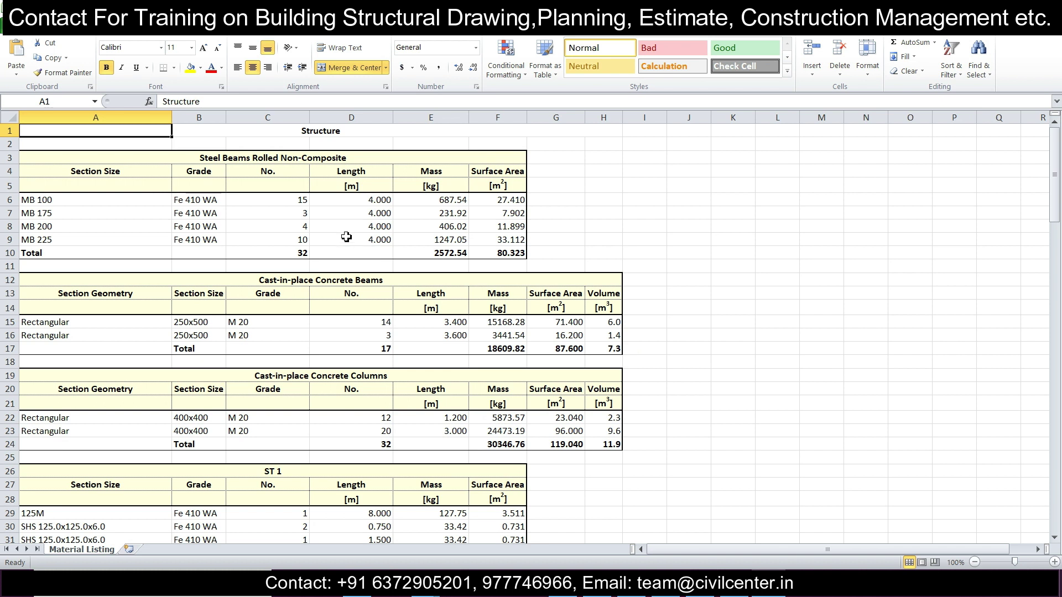
Examine the exported material listing in Excel, from beams, columns and trusses to slabs, reinforcement and material totals.
left_click(362, 244)
scroll(97, 211, "down", 2)
scroll(240, 195, "up", 2)
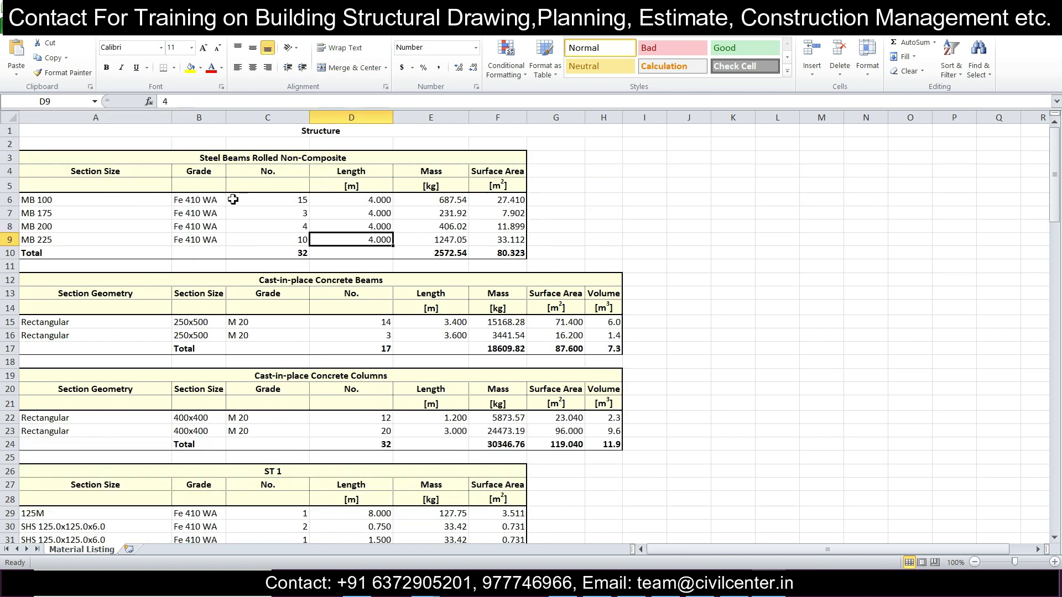
scroll(181, 252, "down", 4)
scroll(181, 252, "down", 15)
scroll(181, 252, "down", 1)
scroll(230, 258, "up", 14)
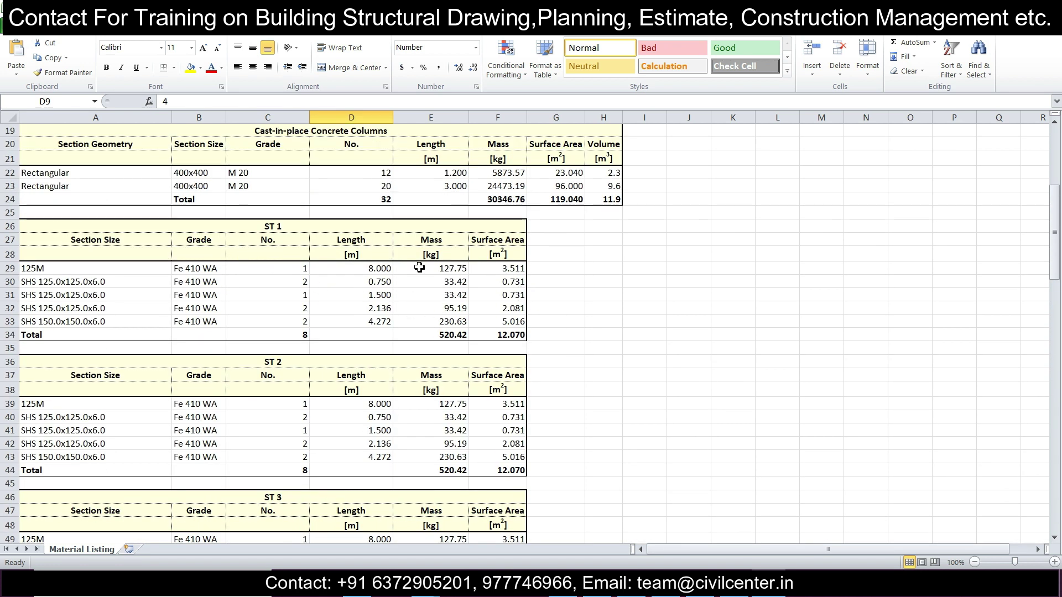
scroll(419, 268, "down", 4)
scroll(403, 277, "down", 2)
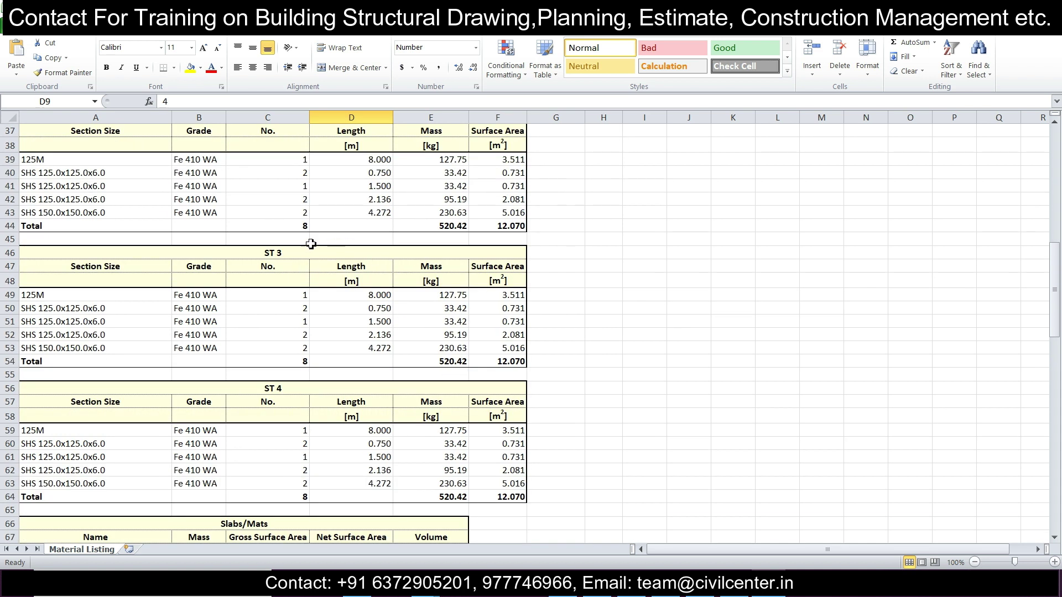
scroll(378, 304, "down", 15)
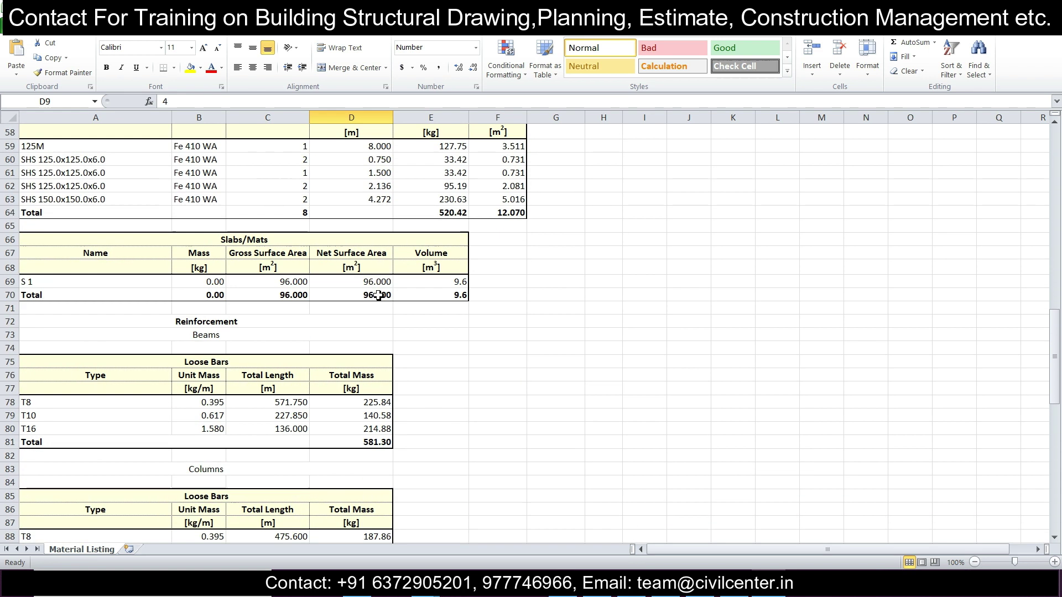
scroll(378, 293, "down", 3)
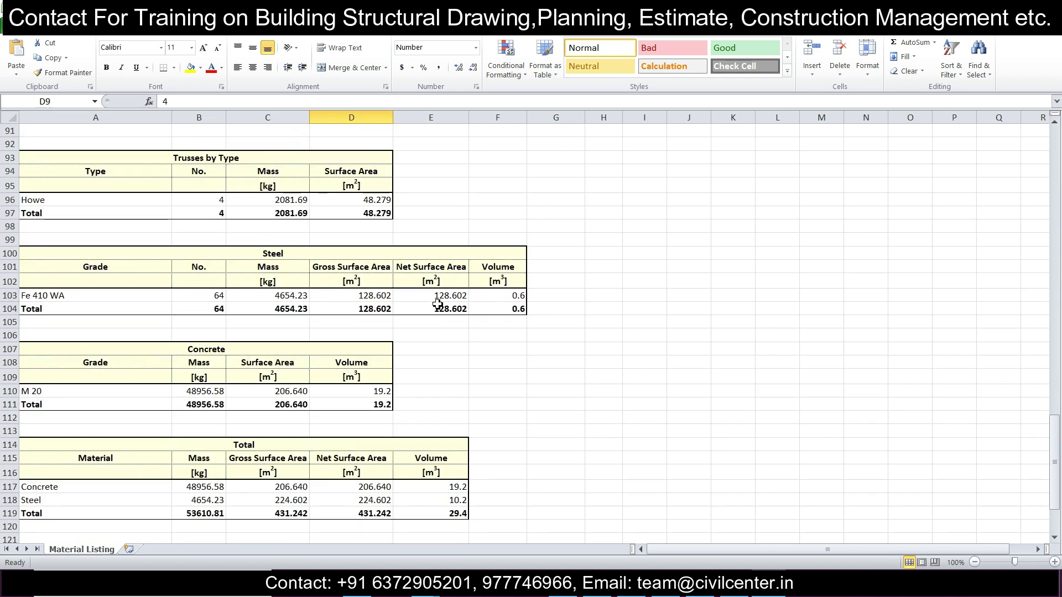
Examine the steel and concrete tables of the exported material listing, including their surface areas and volumes.
left_click(433, 308)
left_click(385, 298)
left_click(376, 308)
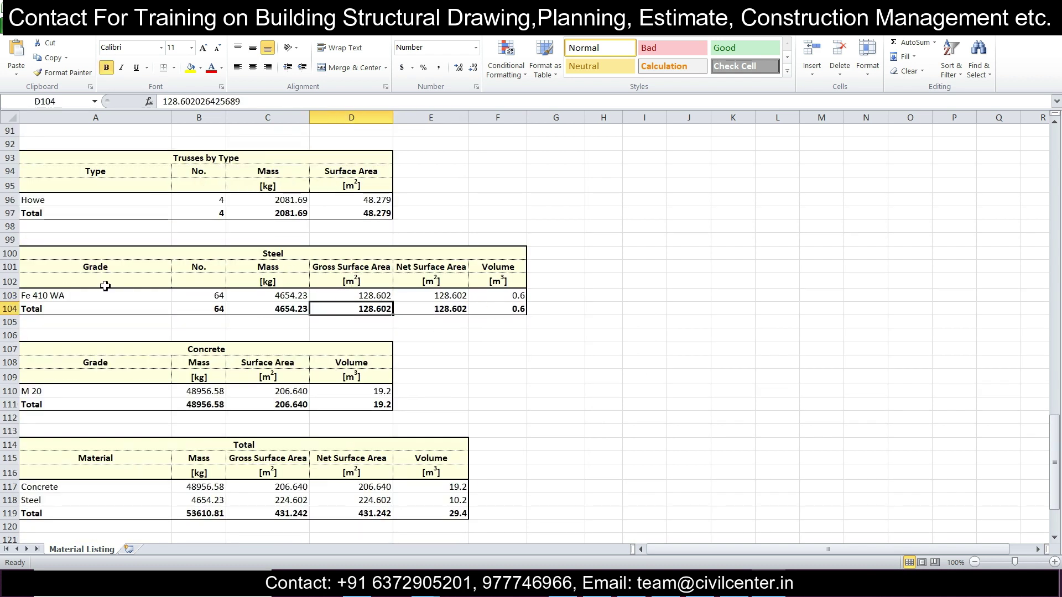
scroll(98, 296, "down", 1)
scroll(105, 286, "down", 2)
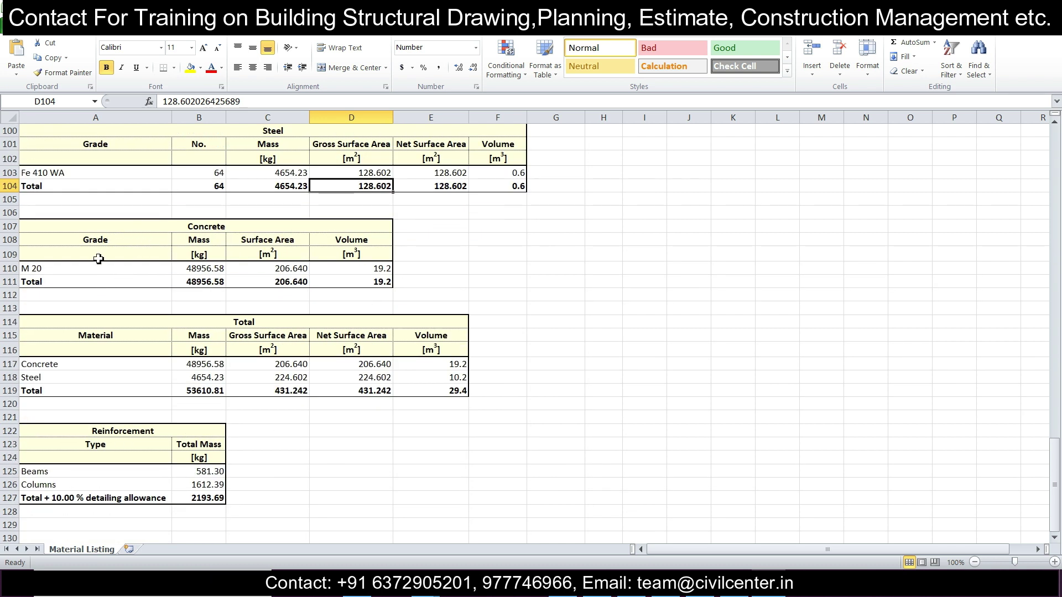
left_click(381, 282)
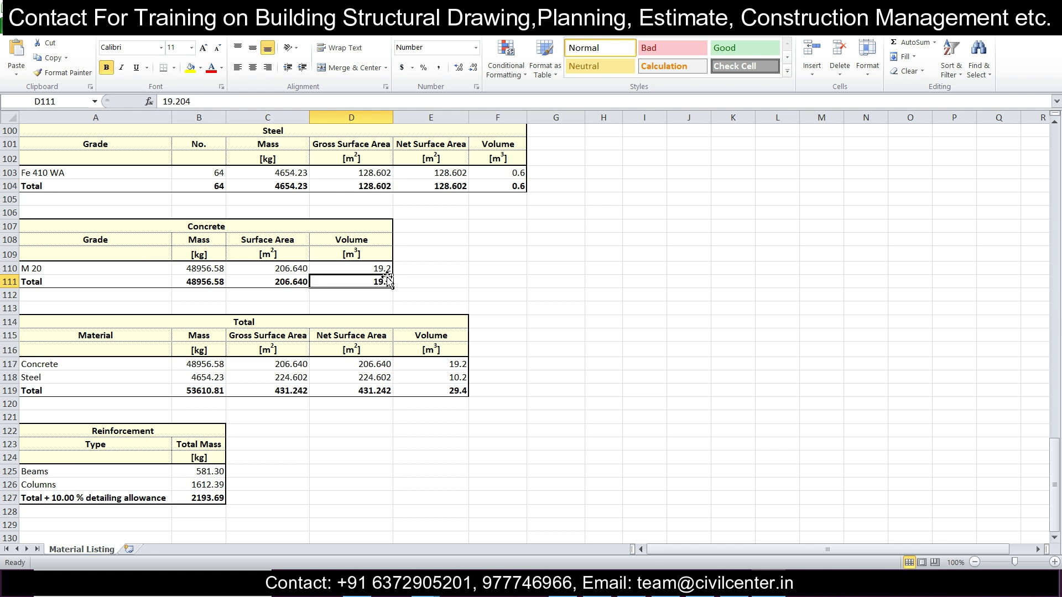
scroll(367, 292, "down", 1)
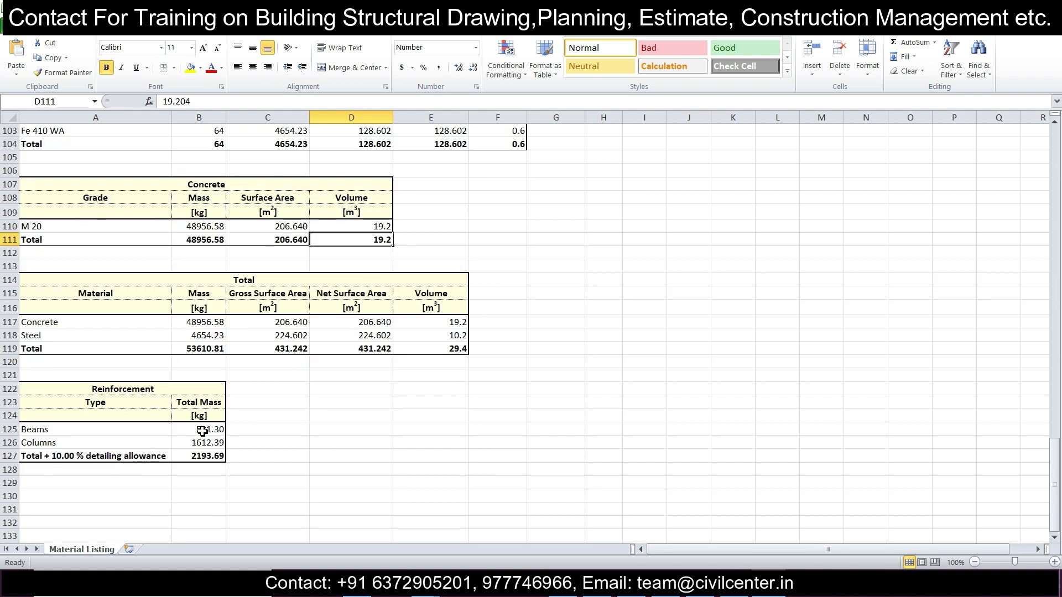
Examine the Reinforcement table for the beam and column masses and the total with detailing allowance.
scroll(205, 437, "down", 1)
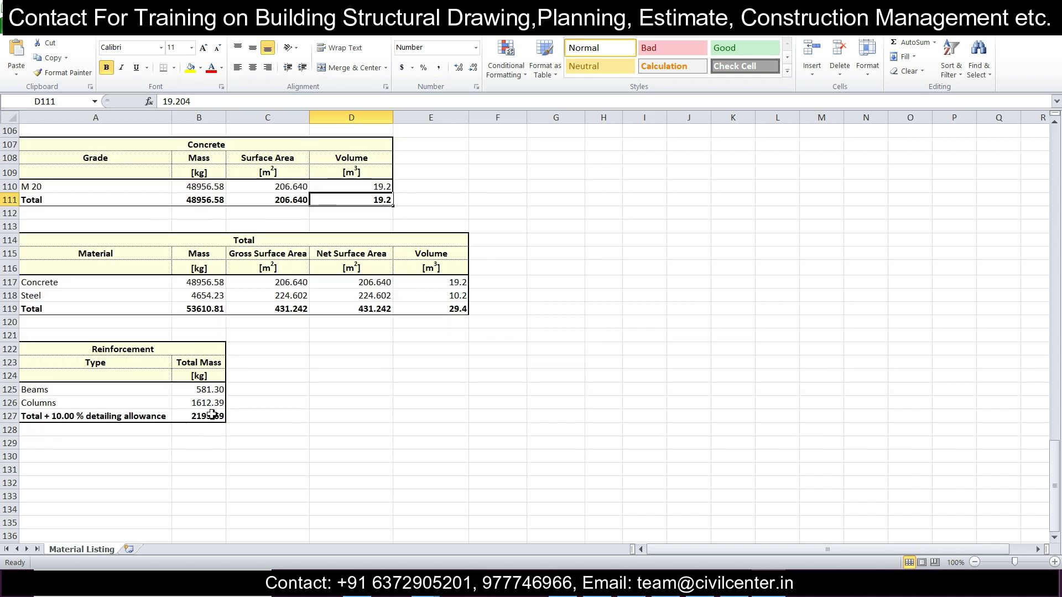
left_click(212, 415)
left_click(242, 398)
left_click(216, 404)
left_click_drag(220, 425, 220, 423)
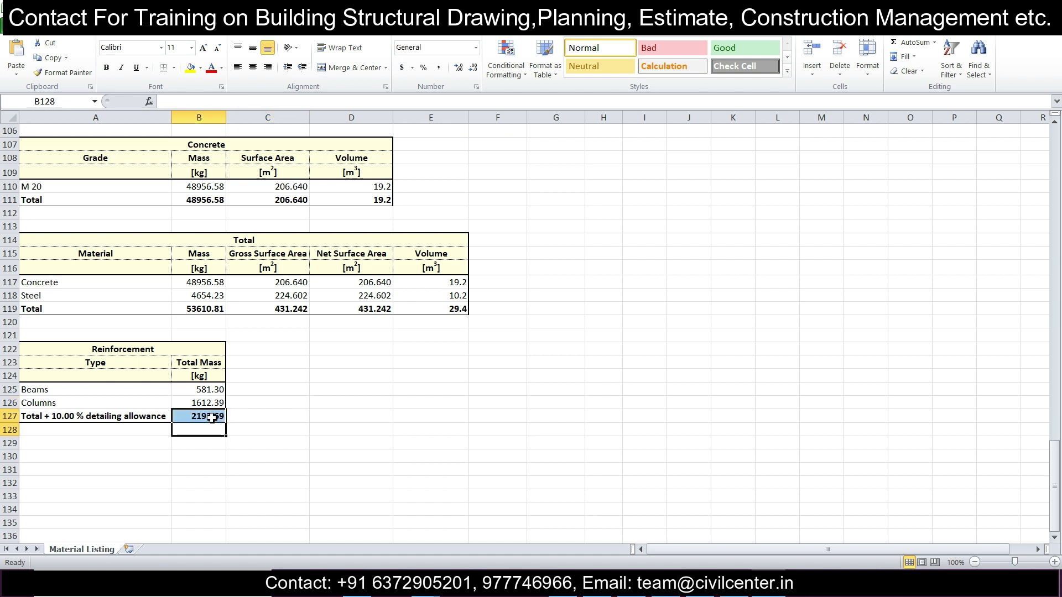
left_click(221, 416)
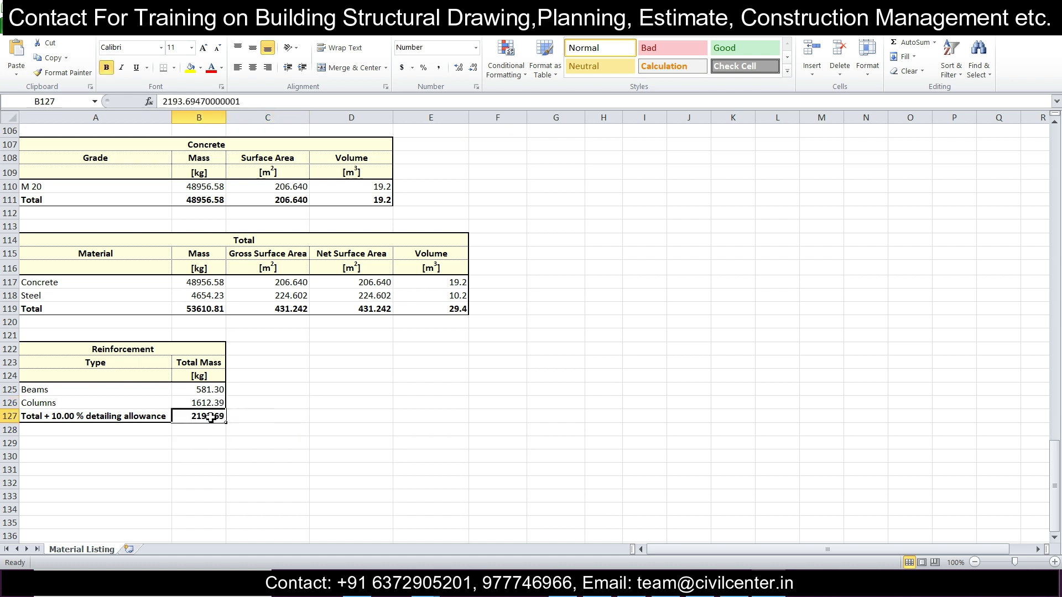
left_click(508, 456)
scroll(498, 434, "up", 7)
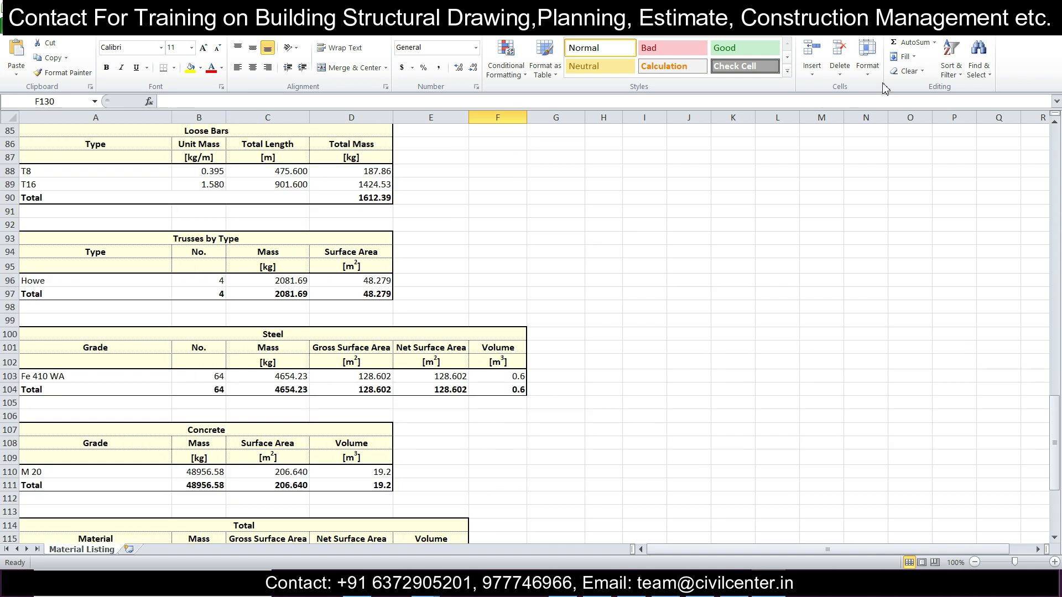
Return to Tekla Structural Designer, close the Material Listing report and show the Building Design report.
left_click(986, 8)
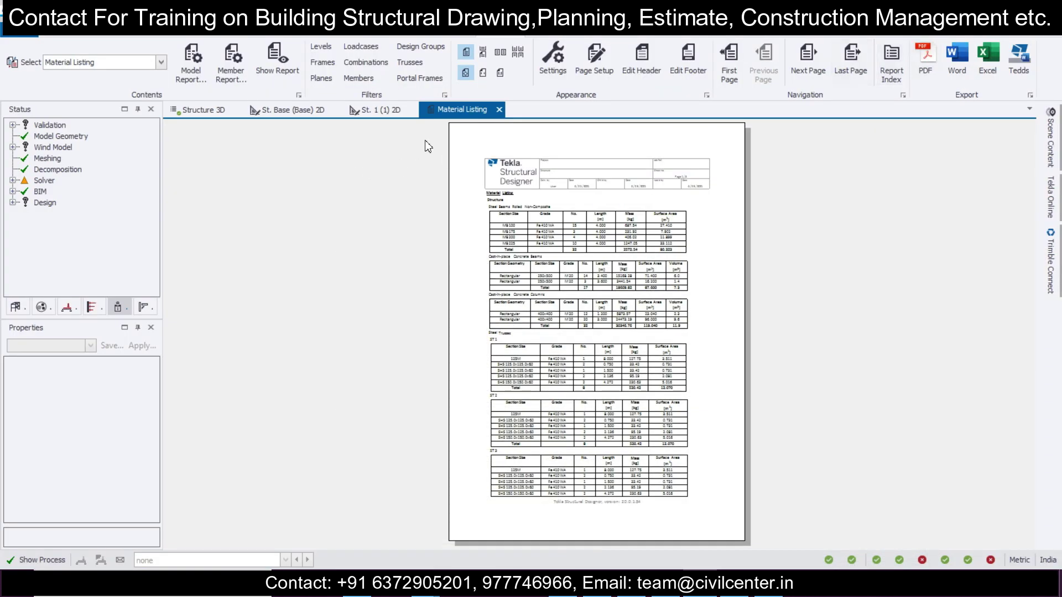
left_click(499, 109)
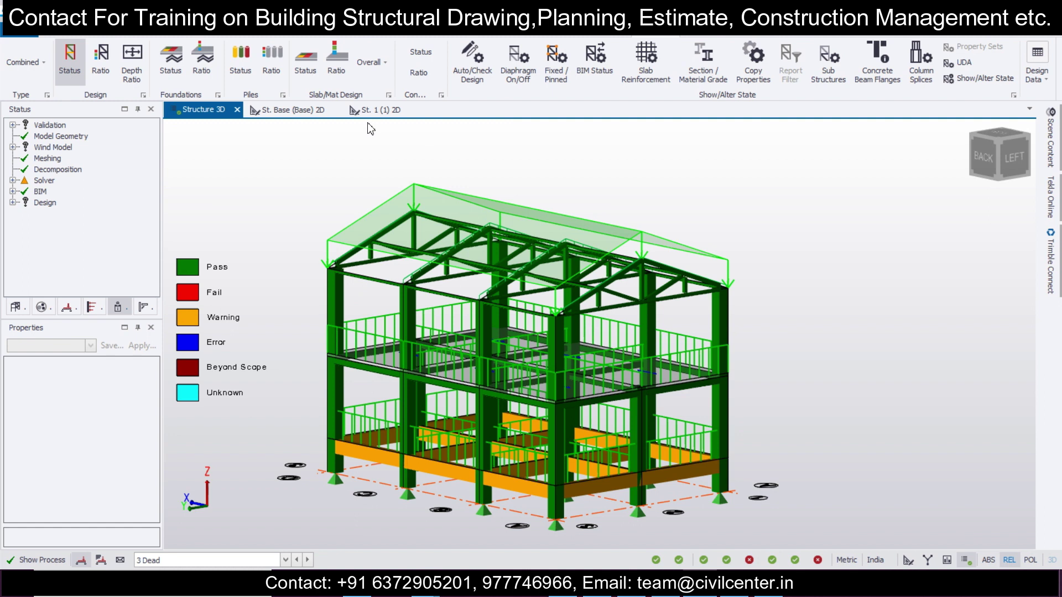
left_click(506, 36)
left_click(161, 62)
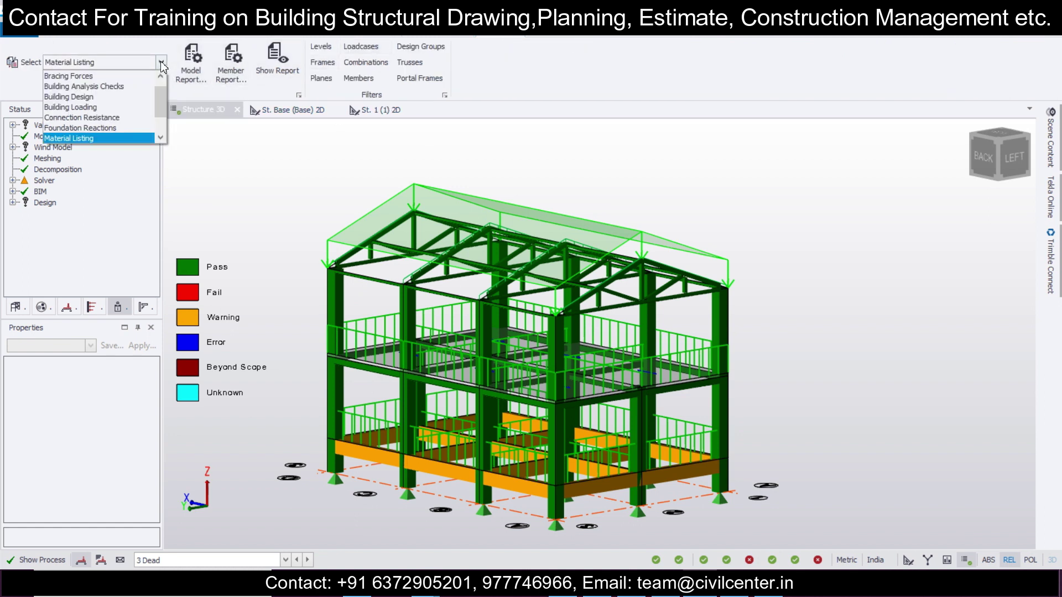
mouse_move(157, 90)
left_mouse_down()
mouse_move(159, 99)
mouse_move(158, 82)
left_mouse_up()
left_click(124, 107)
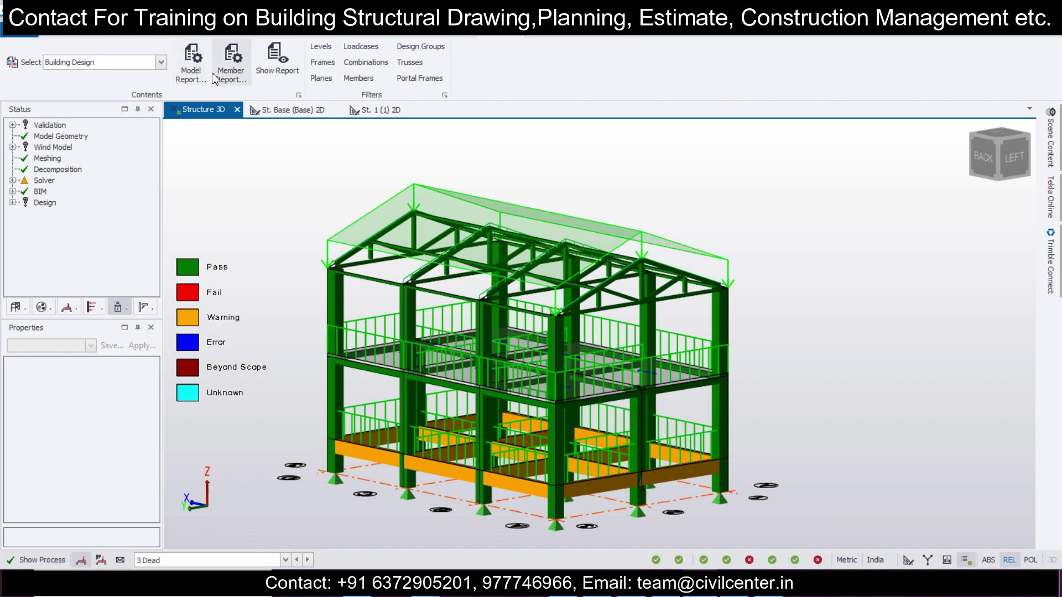
left_click(284, 67)
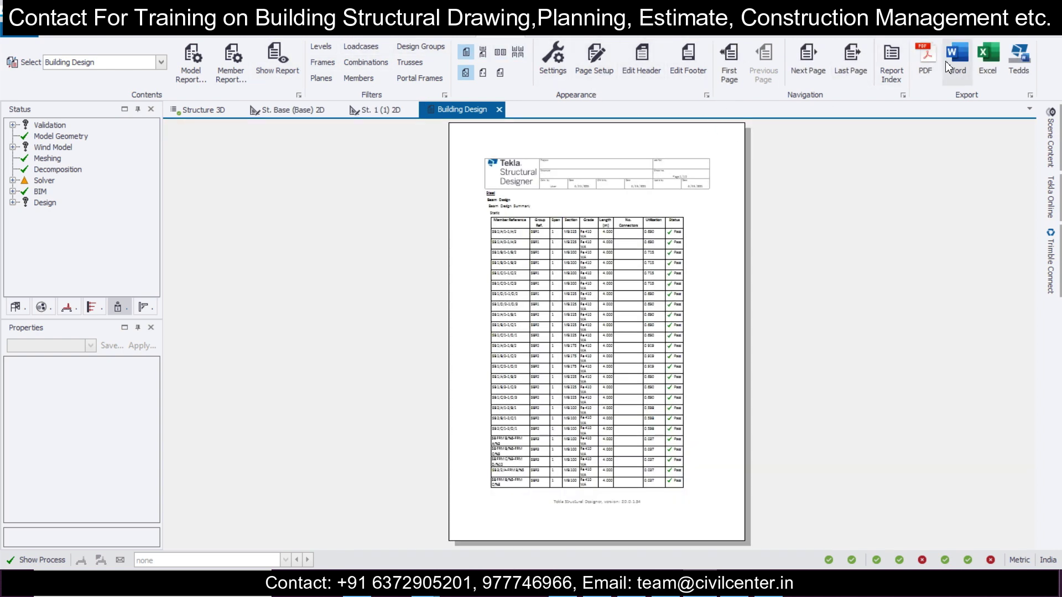
Export the Building Design report to PDF and look through its steel and concrete beam design summaries.
left_click(893, 73)
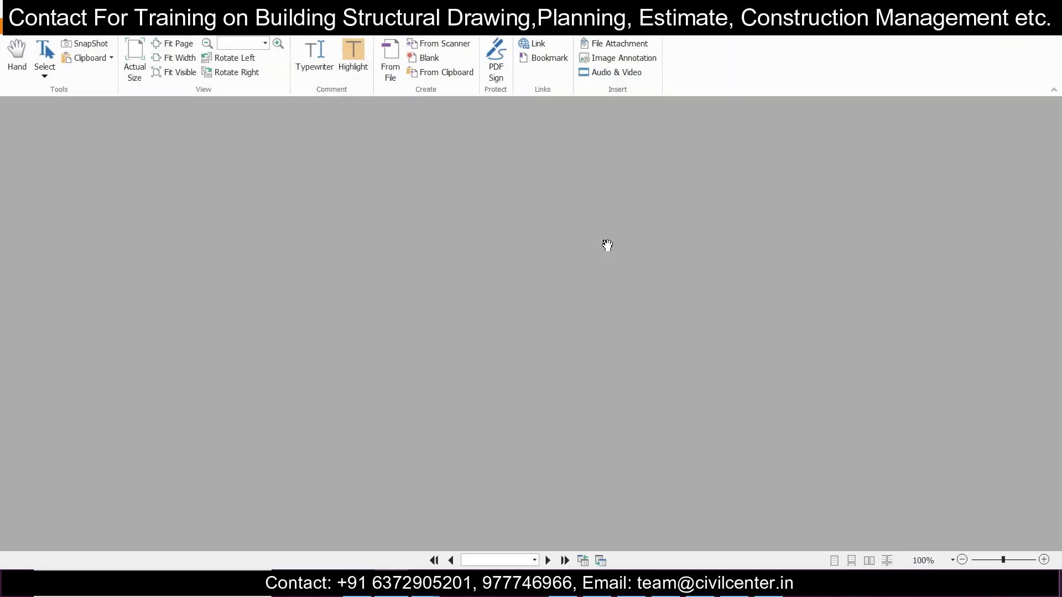
scroll(593, 236, "down", 15)
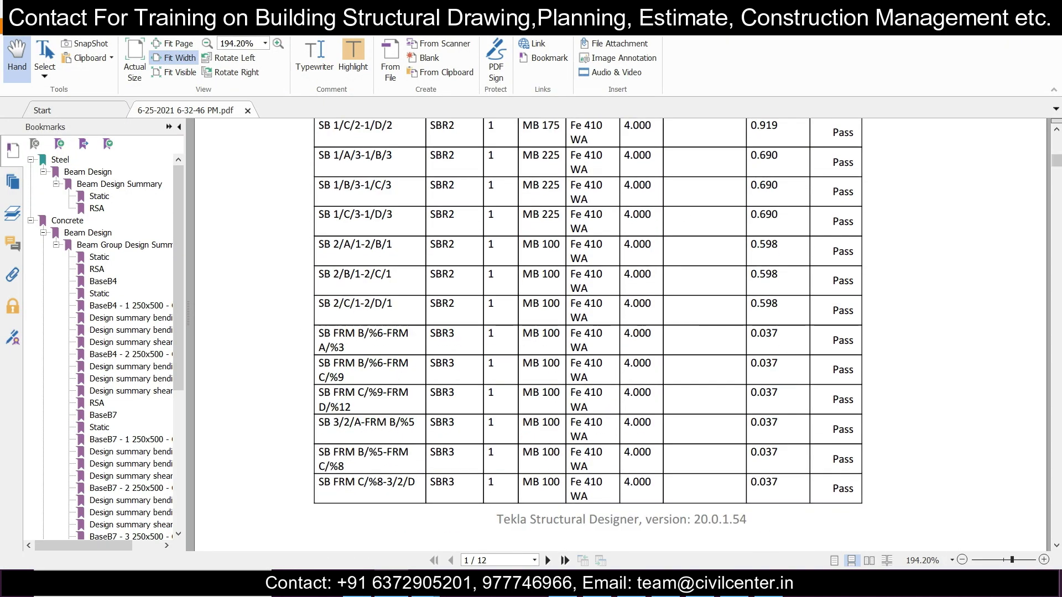
left_click_drag(1055, 162, 1052, 297)
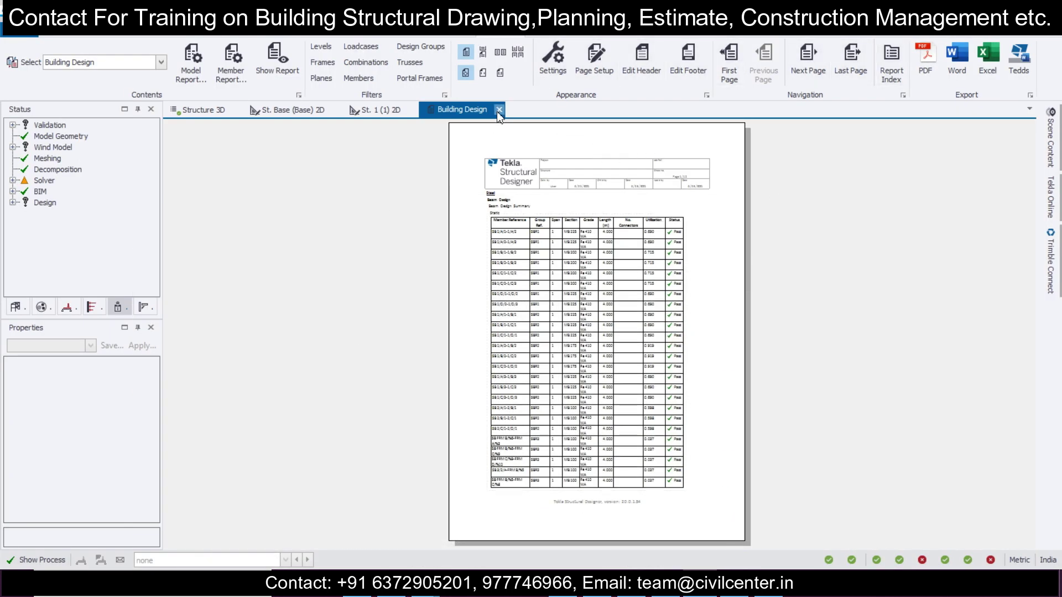
Close the Building Design report in Tekla Structural Designer and show the Building Loading report.
left_click(500, 109)
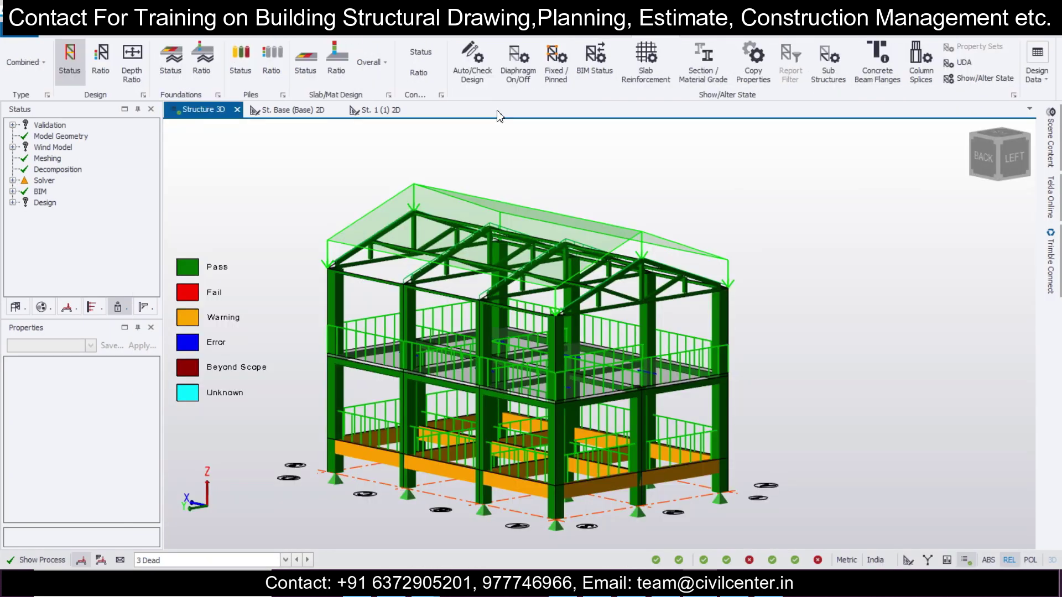
left_click(511, 38)
left_click(161, 62)
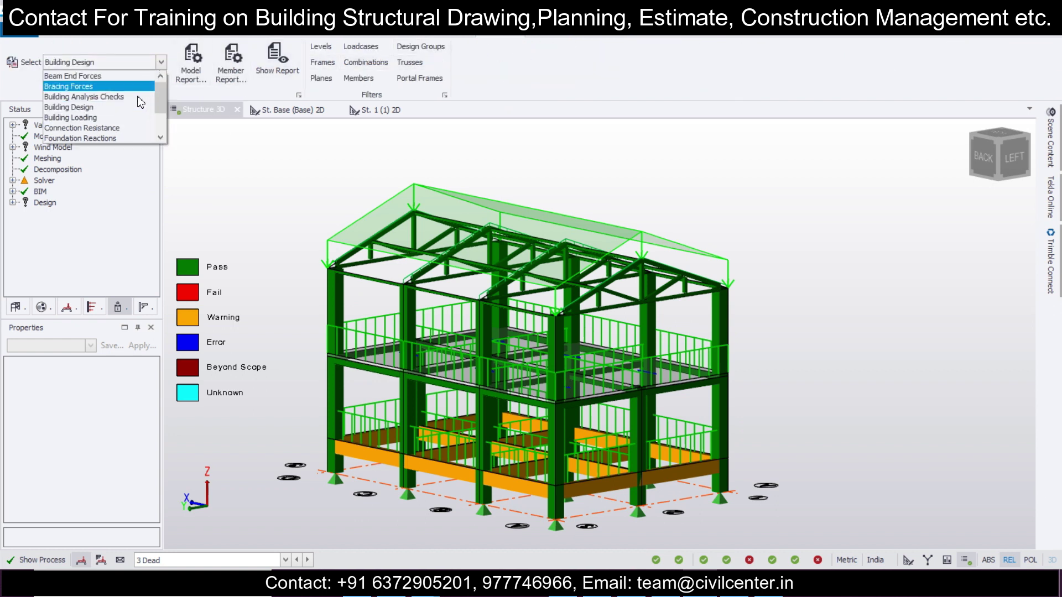
left_click(105, 117)
mouse_move(308, 189)
right_mouse_down()
mouse_move(297, 198)
mouse_move(310, 202)
right_mouse_up()
left_click(278, 59)
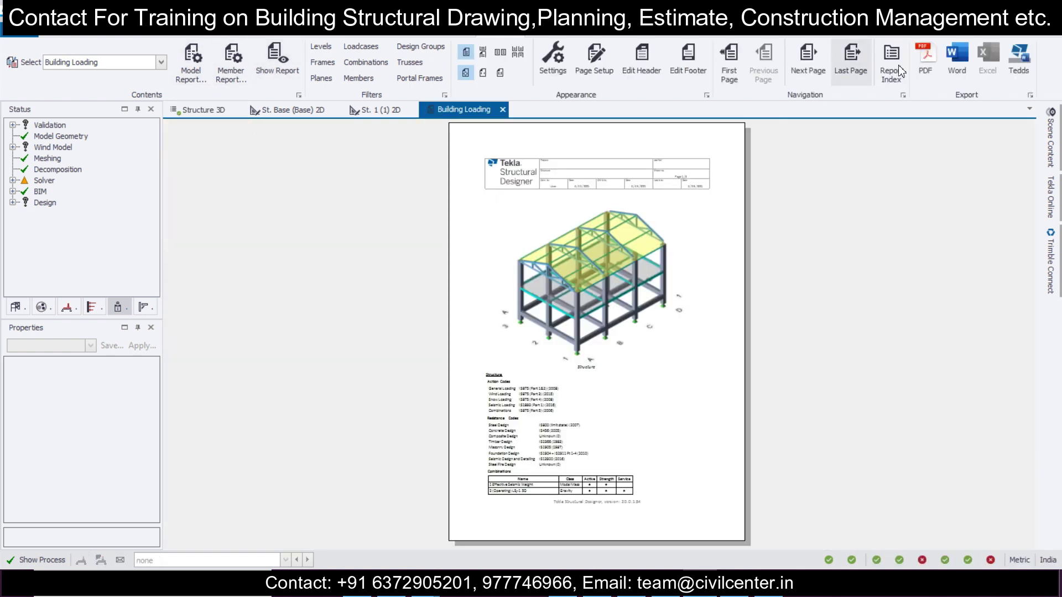
Export the Building Loading report to PDF and review its design codes and load combination factors.
left_click(927, 66)
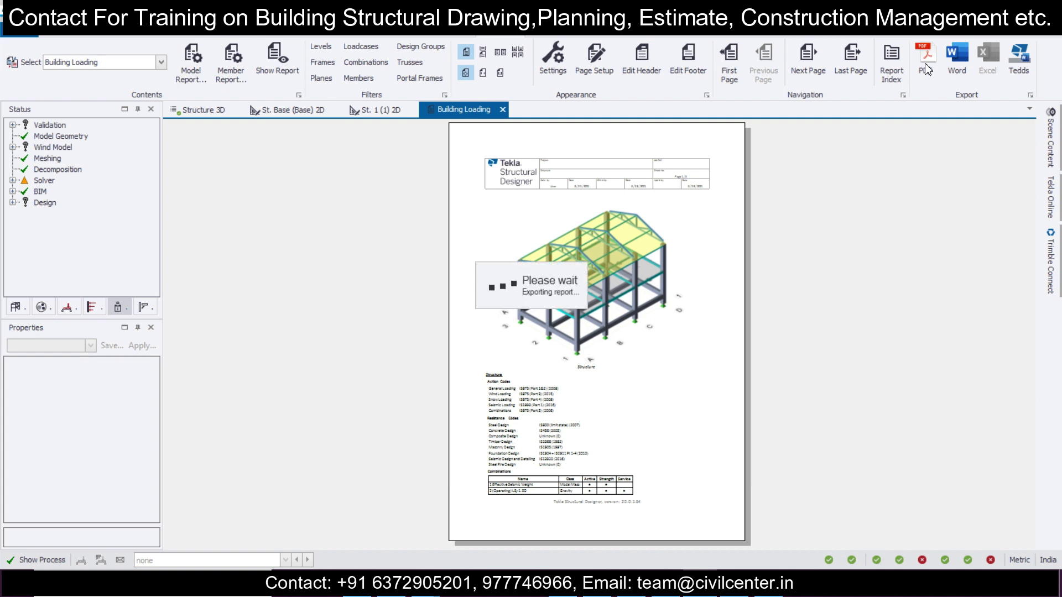
scroll(692, 255, "down", 10)
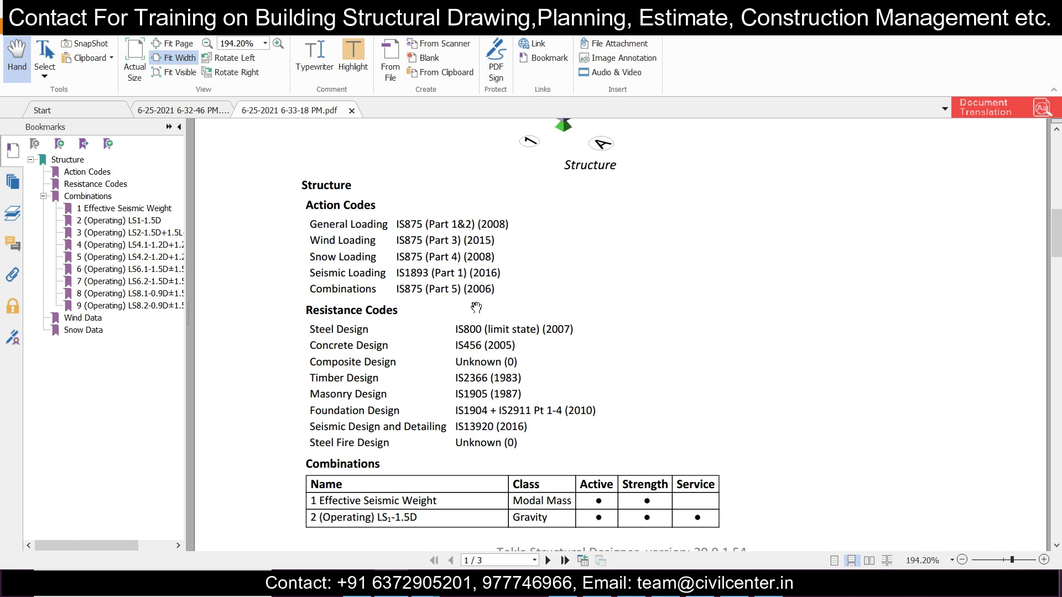
scroll(482, 326, "down", 12)
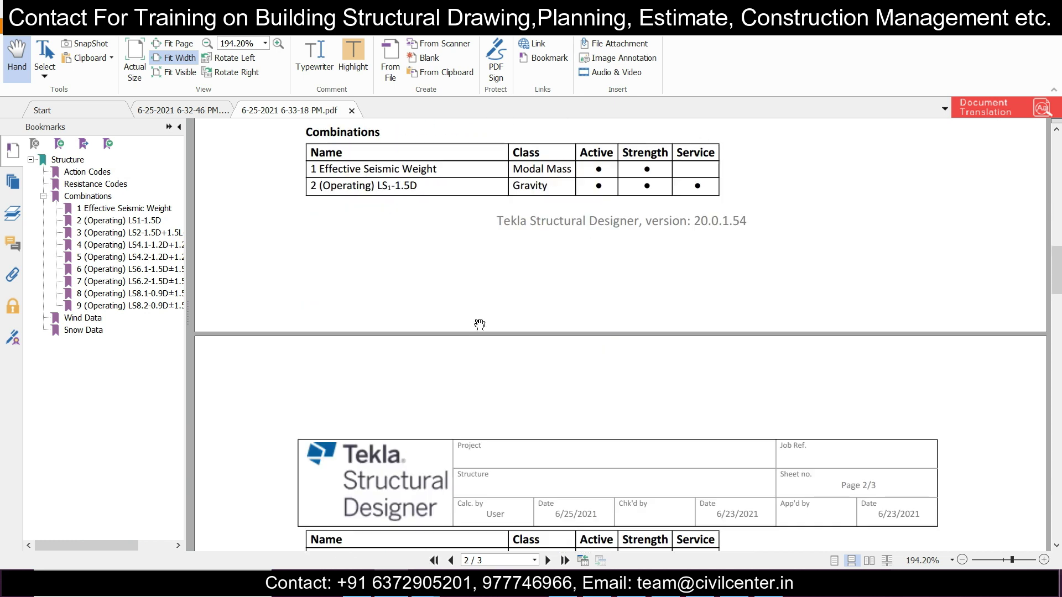
scroll(484, 313, "down", 15)
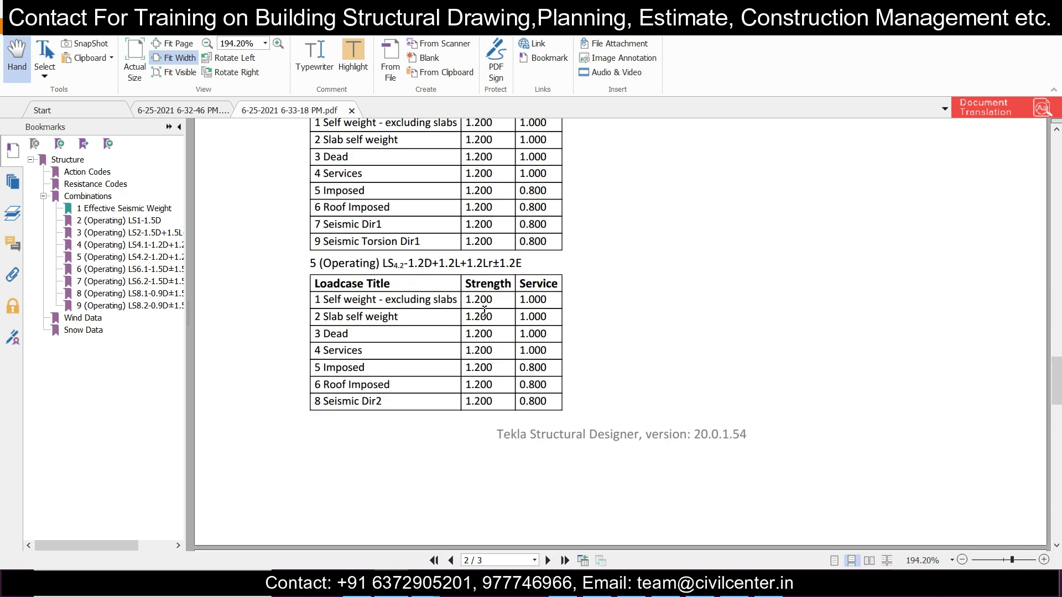
scroll(891, 293, "down", 10)
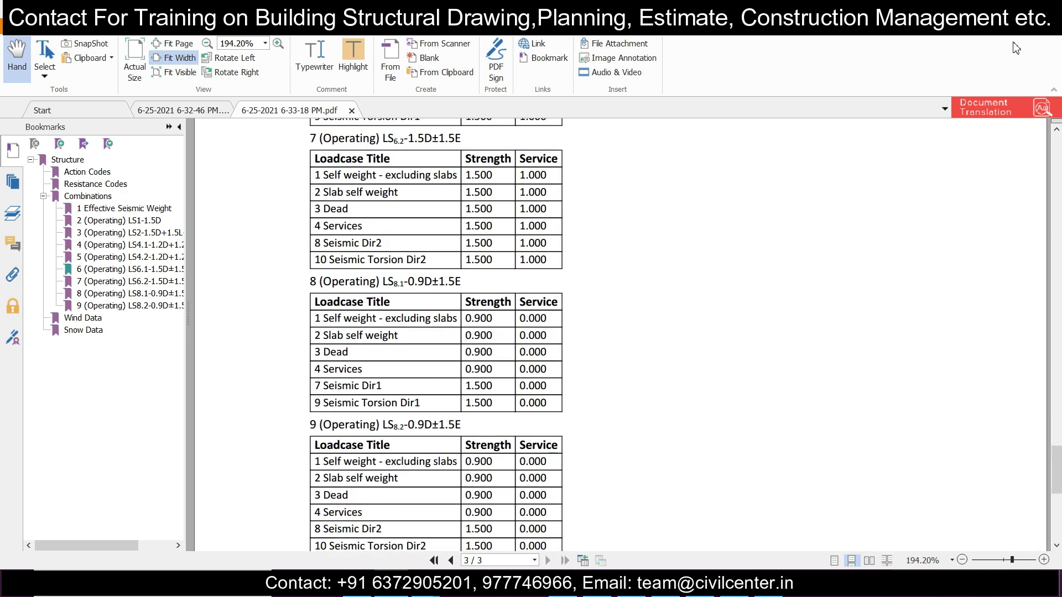
Return to Tekla Structural Designer, close the Building Loading report and switch the 3D structure to the analysis results view.
left_click(1000, 12)
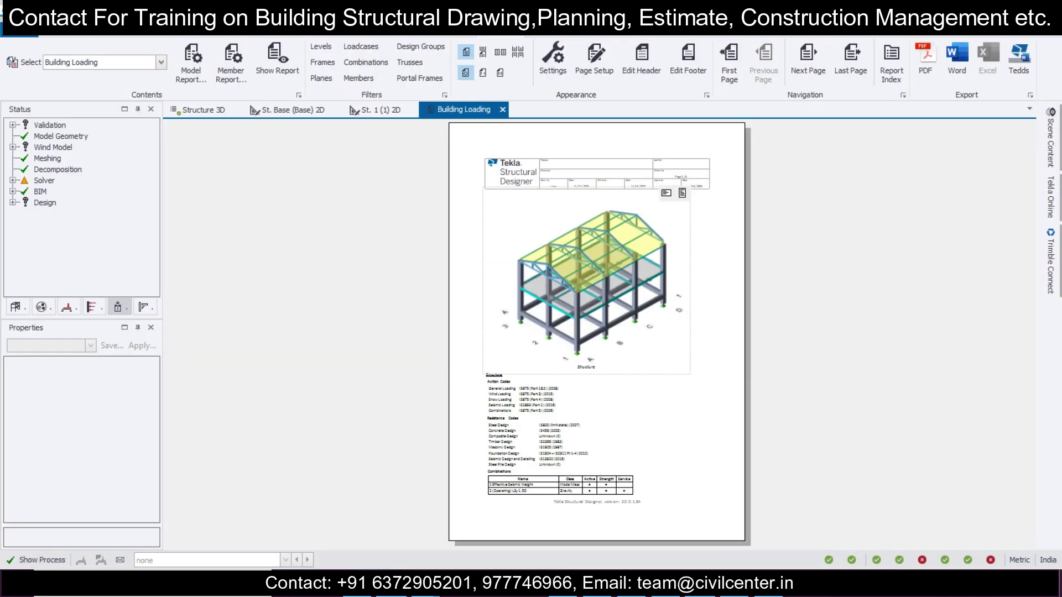
left_click(501, 109)
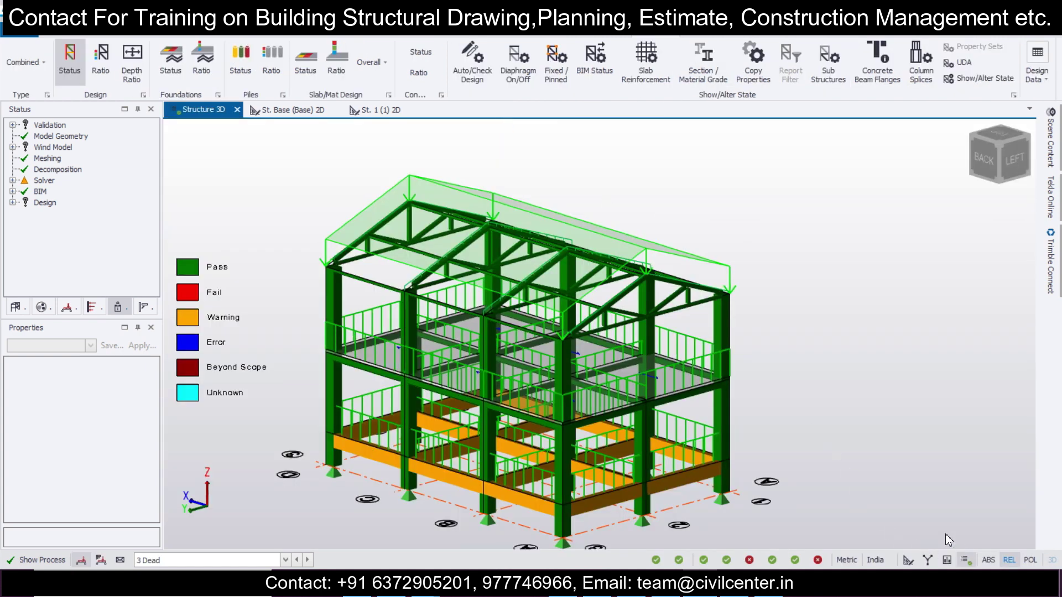
left_click(918, 555)
left_click(949, 560)
right_click_drag(906, 486, 865, 463)
middle_click_drag(866, 465, 888, 275)
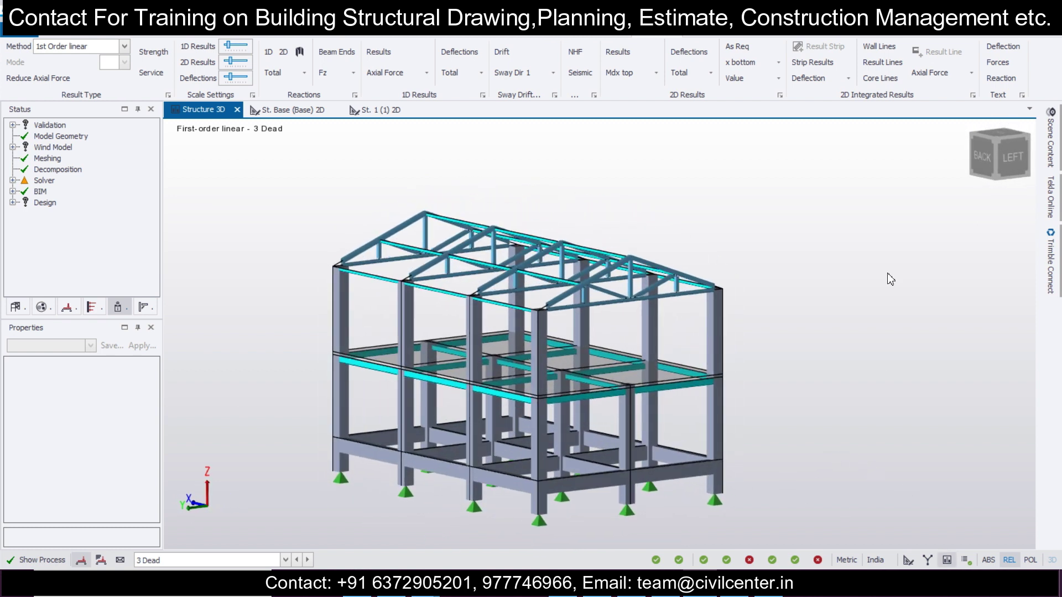
Show the 1D axial force diagrams for the 3 Dead loadcase with force values and inspect them on the members.
left_click(381, 51)
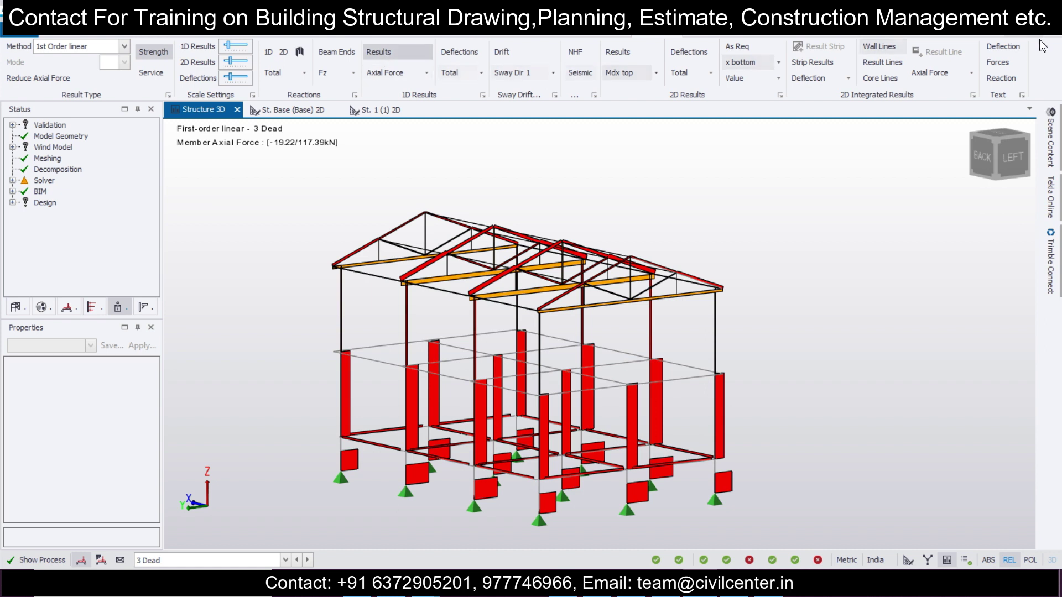
left_click(1008, 64)
scroll(749, 375, "up", 5)
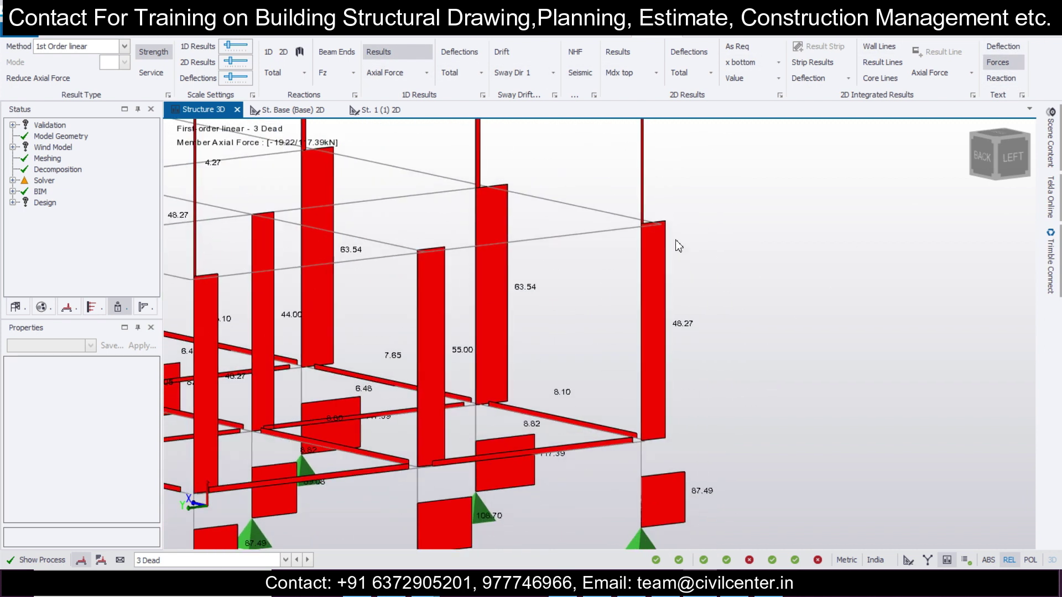
scroll(695, 337, "up", 2)
scroll(695, 336, "down", 7)
right_click_drag(735, 315, 825, 319)
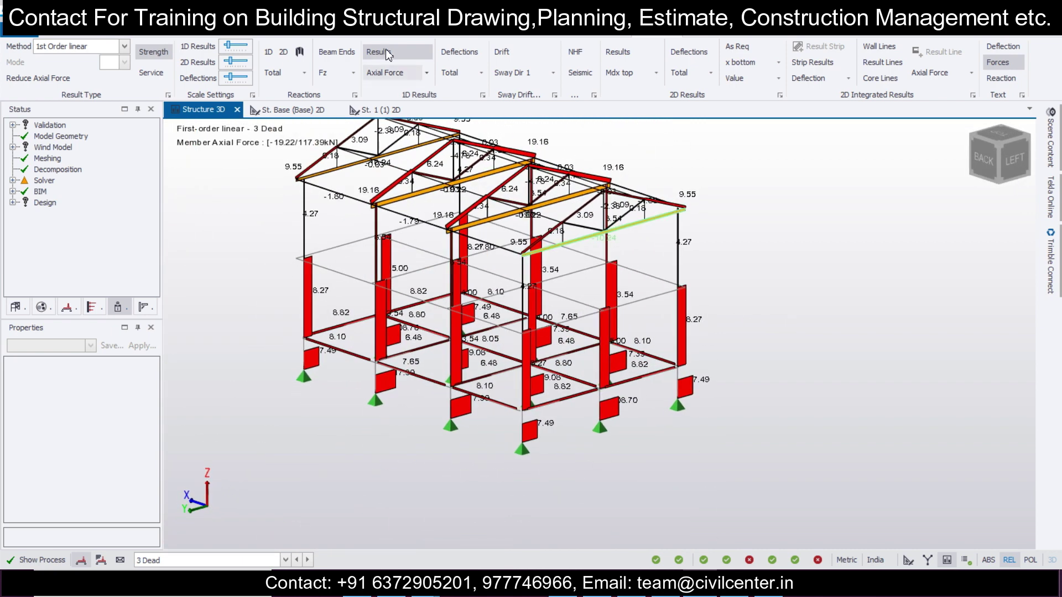
Change the 1D results to Shear Major and inspect the shear diagrams on the beams and columns.
left_click(427, 72)
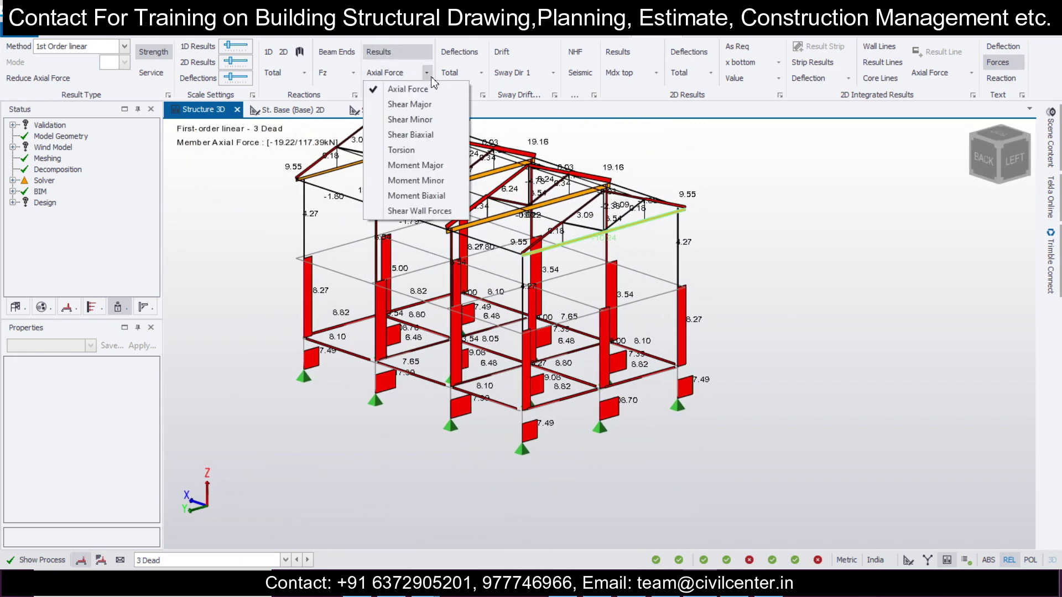
left_click(431, 109)
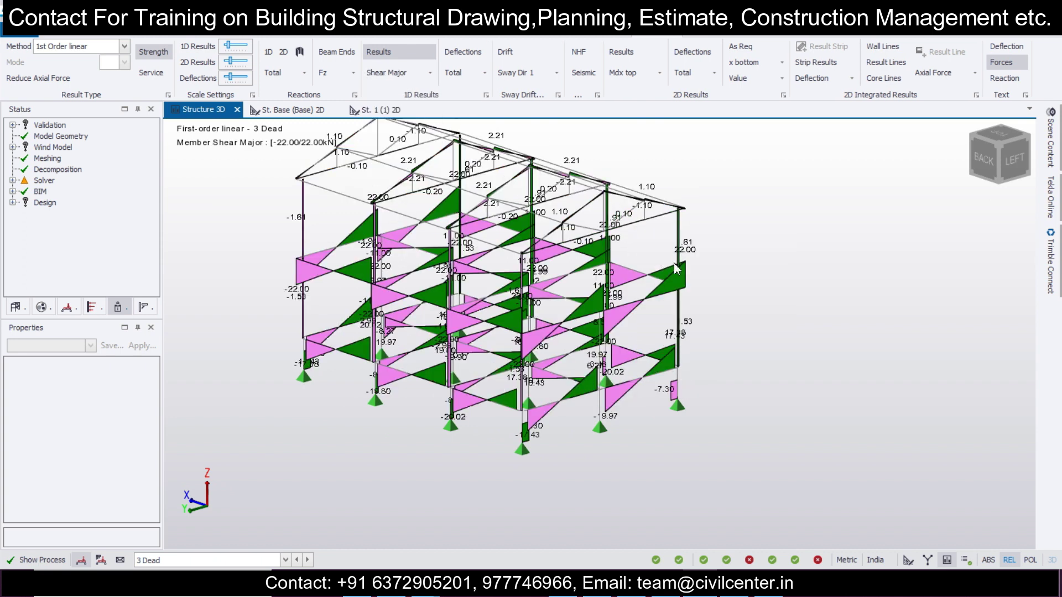
scroll(680, 278, "up", 6)
right_click_drag(715, 326, 617, 332)
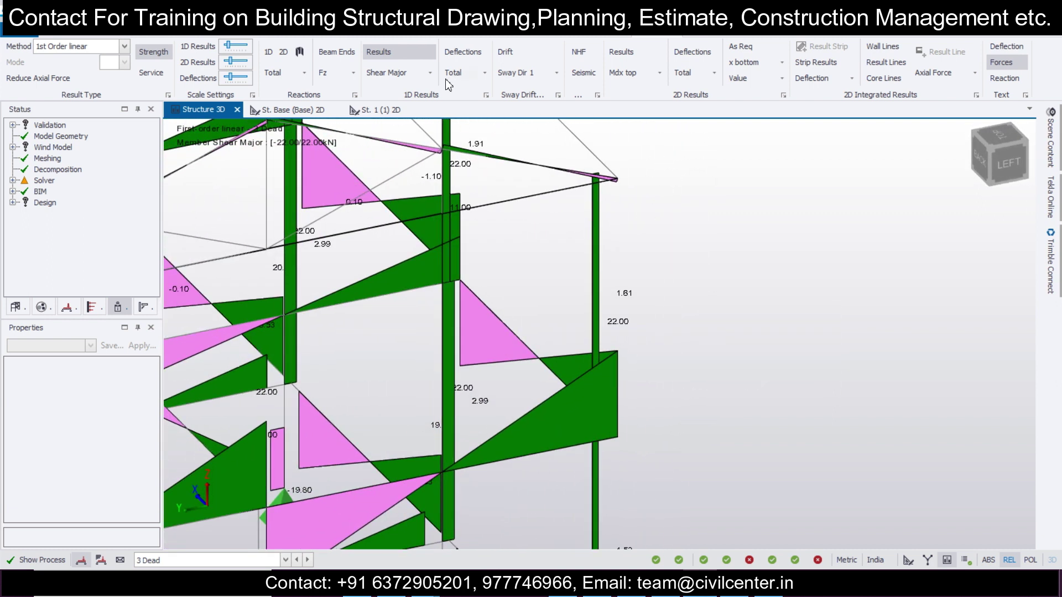
Change the 1D results to Moment Major and inspect the bending moment diagram of a first-floor edge beam.
left_click(430, 73)
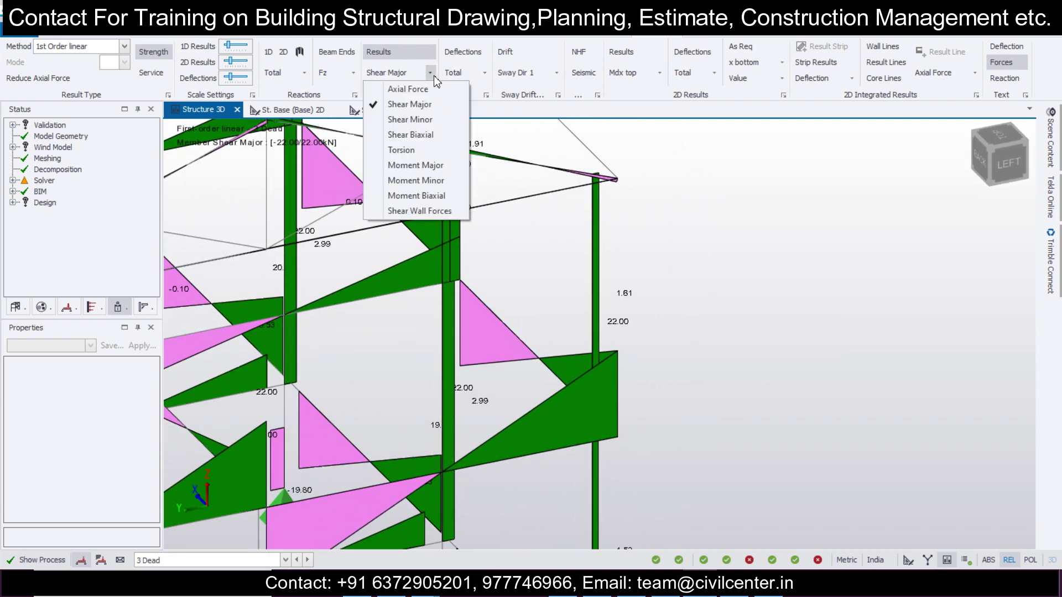
left_click(427, 167)
scroll(608, 227, "down", 5)
middle_click_drag(625, 224, 704, 189)
scroll(625, 221, "up", 2)
mouse_move(535, 256)
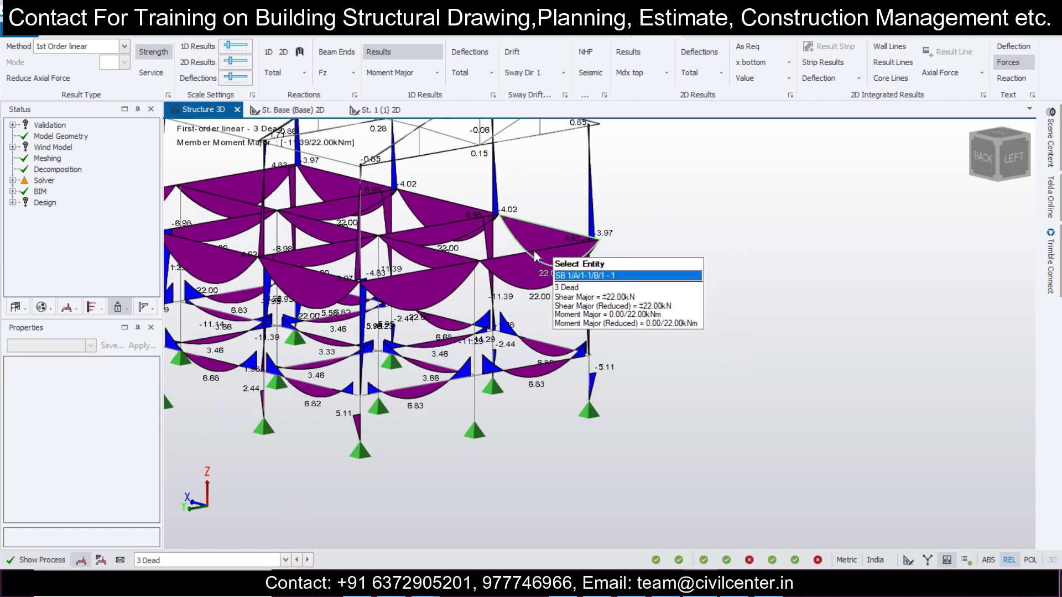
Open the load analysis view of first-floor edge beam SB 1/A/1-1/A/2, examine its loading, shear, moment and deflection diagrams, and close it.
left_click(509, 261)
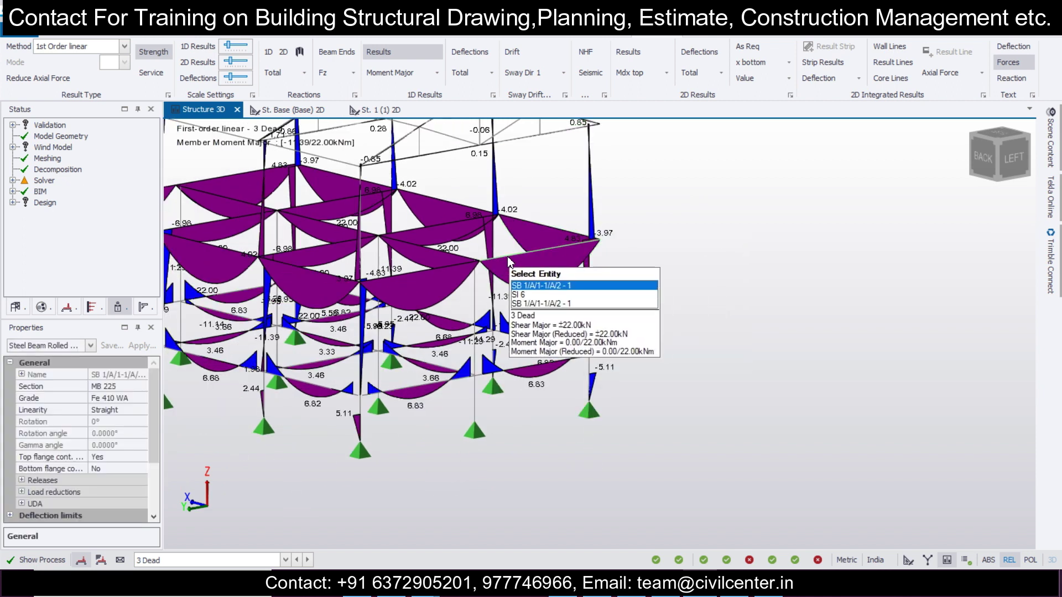
right_click(511, 256)
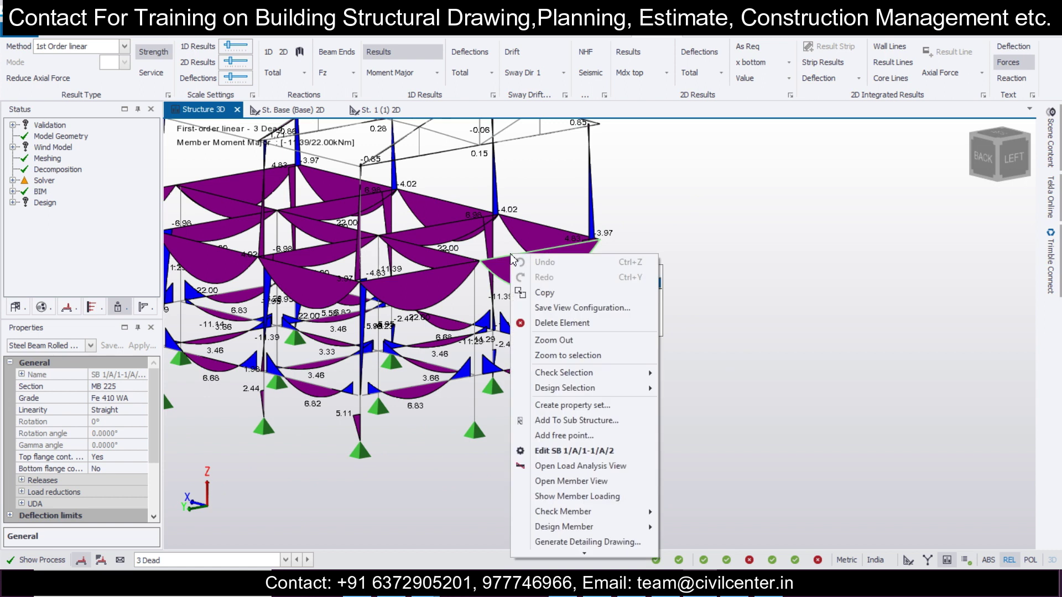
left_click(568, 470)
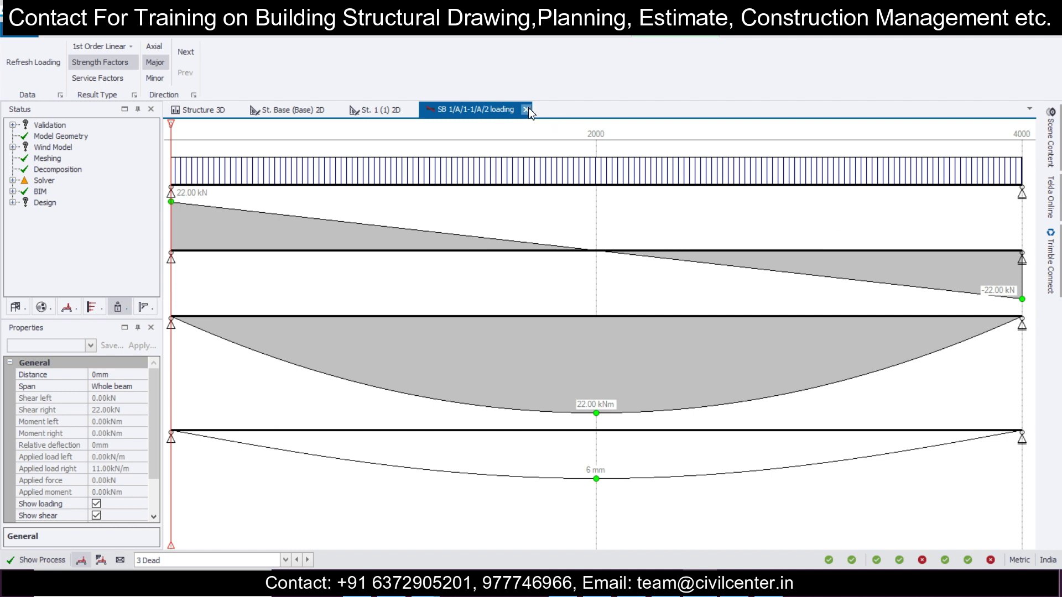
left_click(526, 110)
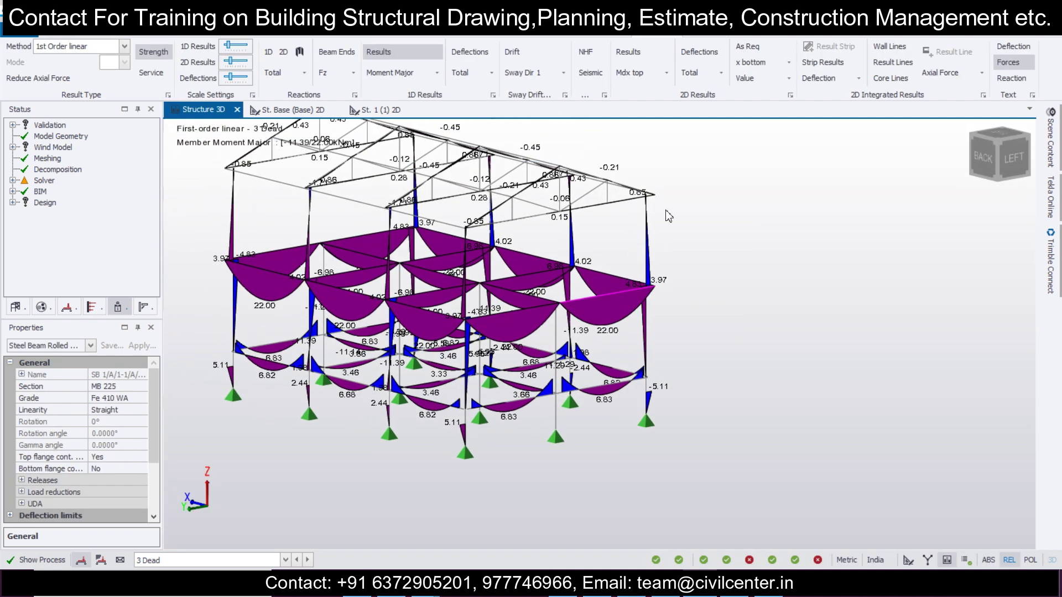
Replace the 1D moment diagrams with total 1D deflections for the 3 Dead loadcase and show deflection values on the members.
middle_click_drag(662, 153, 719, 212)
right_click_drag(719, 213, 756, 219)
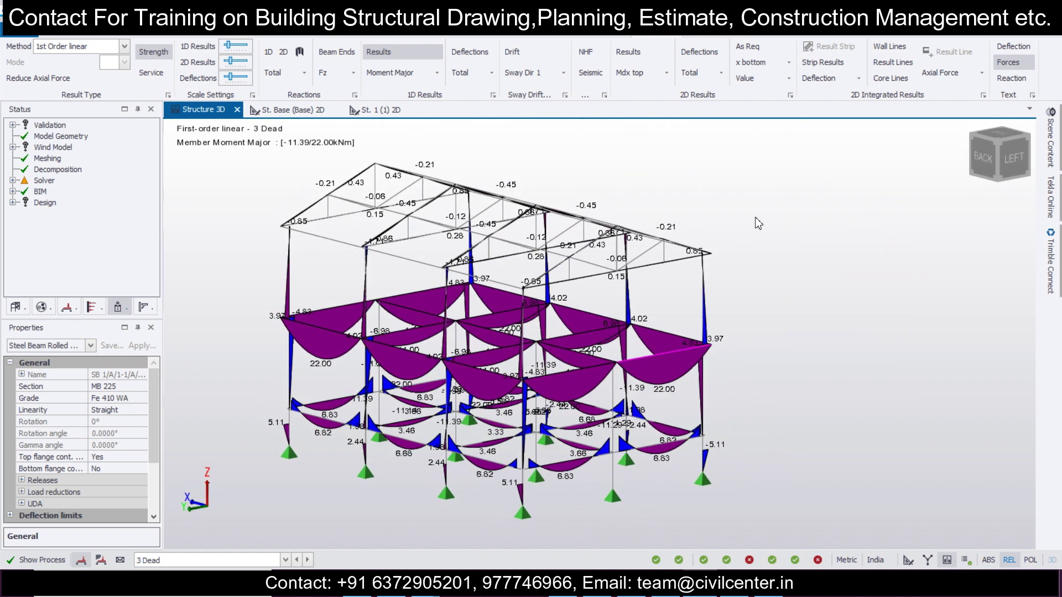
left_click(422, 55)
left_click(477, 54)
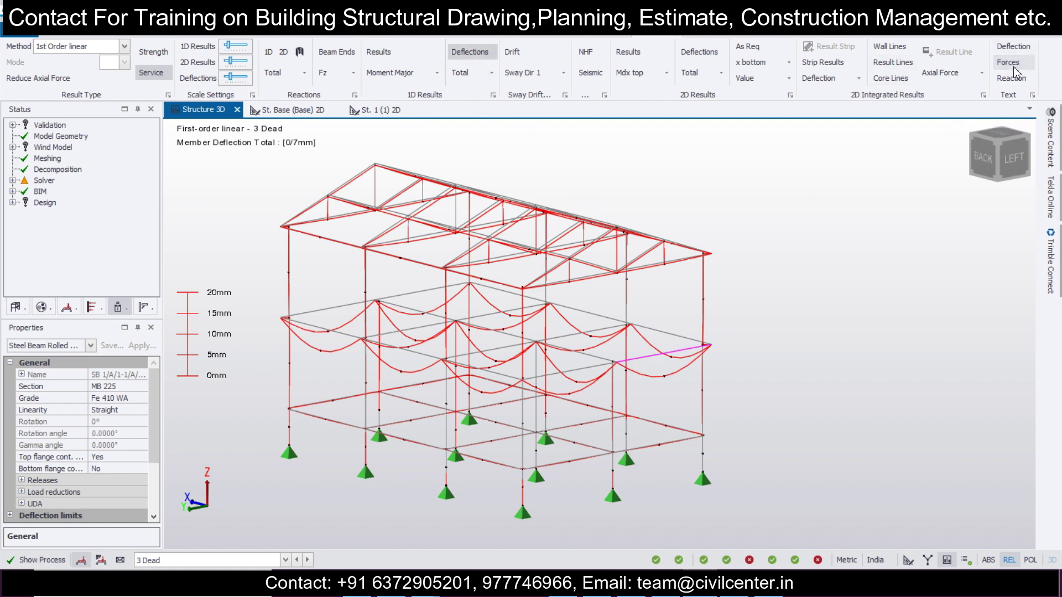
left_click(1014, 47)
scroll(621, 382, "up", 2)
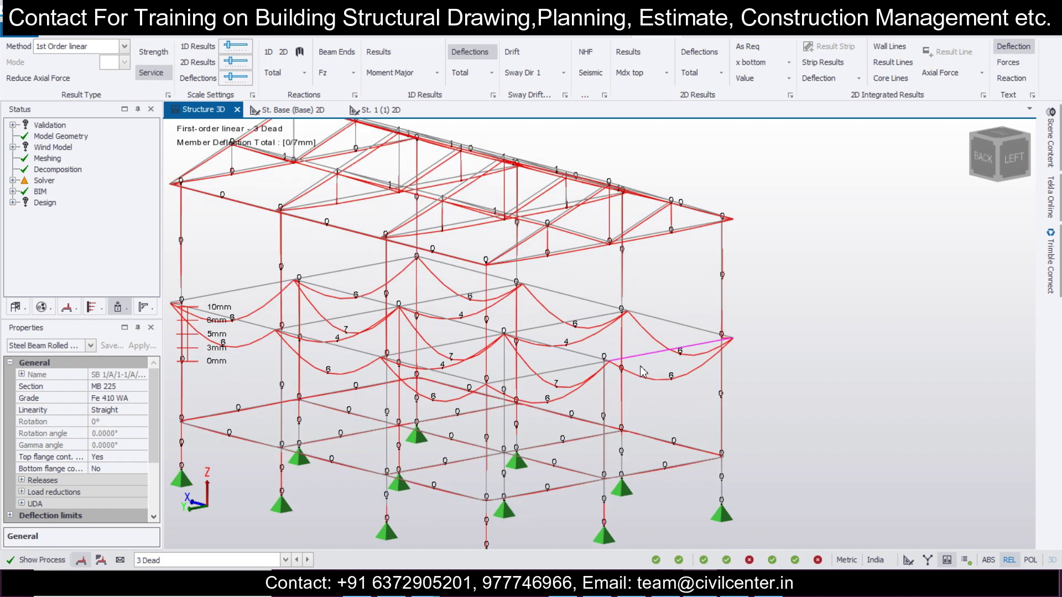
right_click_drag(754, 282, 787, 268)
middle_click_drag(789, 274, 862, 272)
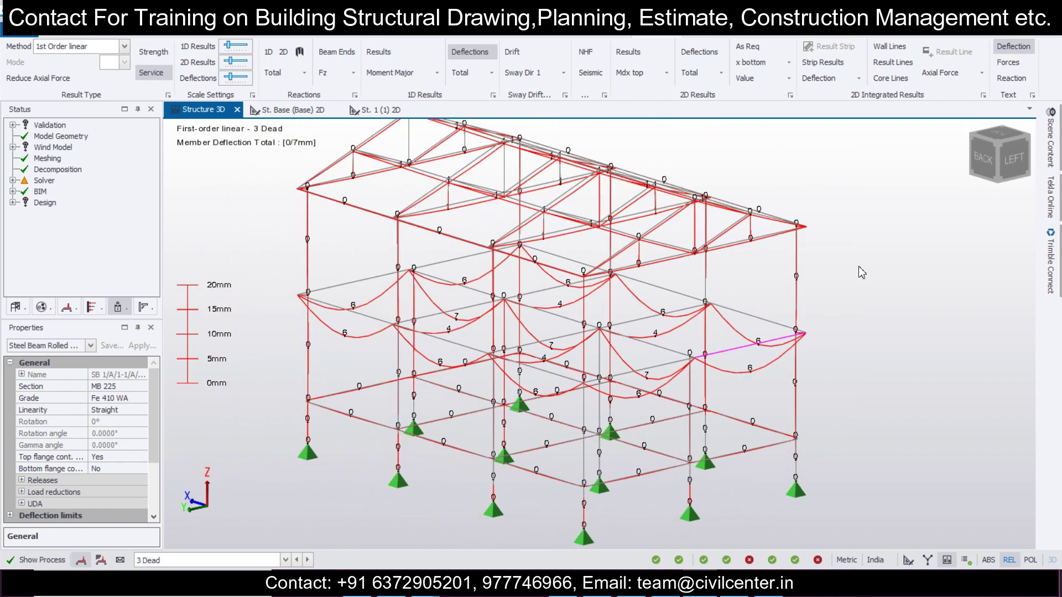
Animate the structure's total deflection at 10 frames per second, 2.5 seconds and 1 times scaling, and close the animation settings.
right_click(862, 271)
right_click(839, 269)
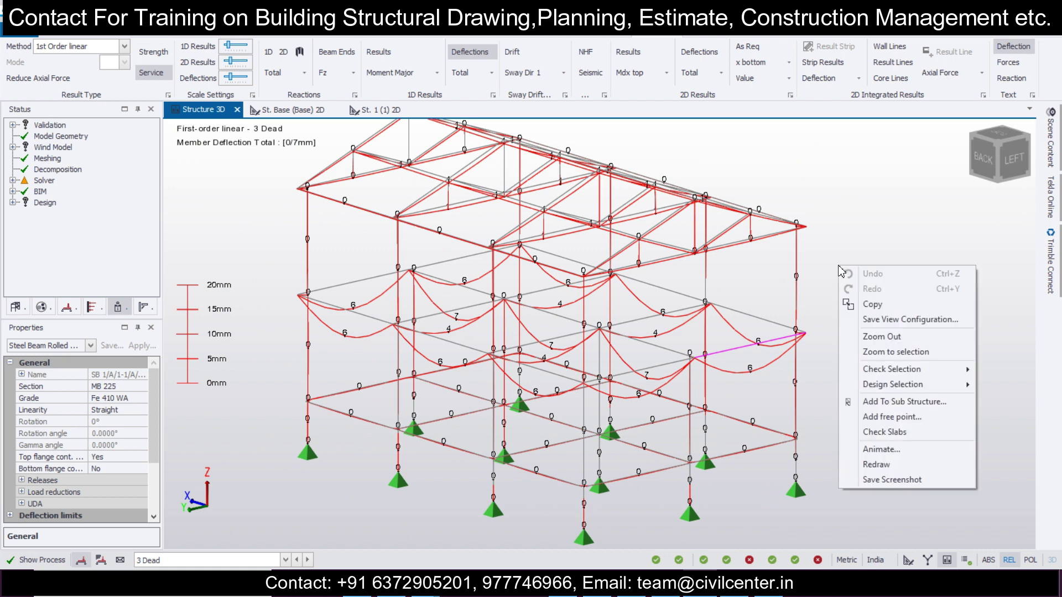
left_click(872, 449)
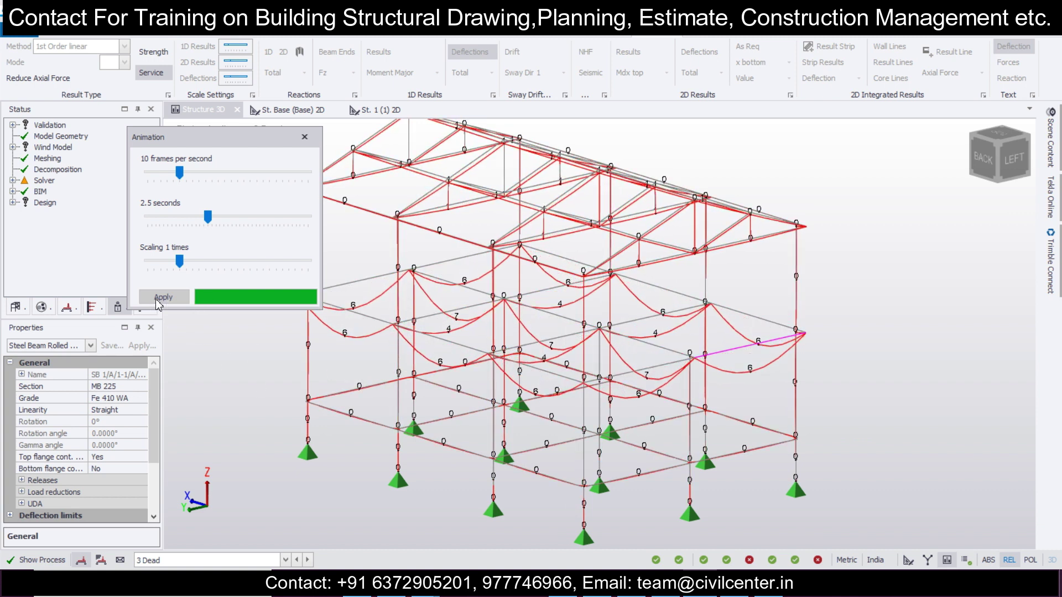
left_click(305, 137)
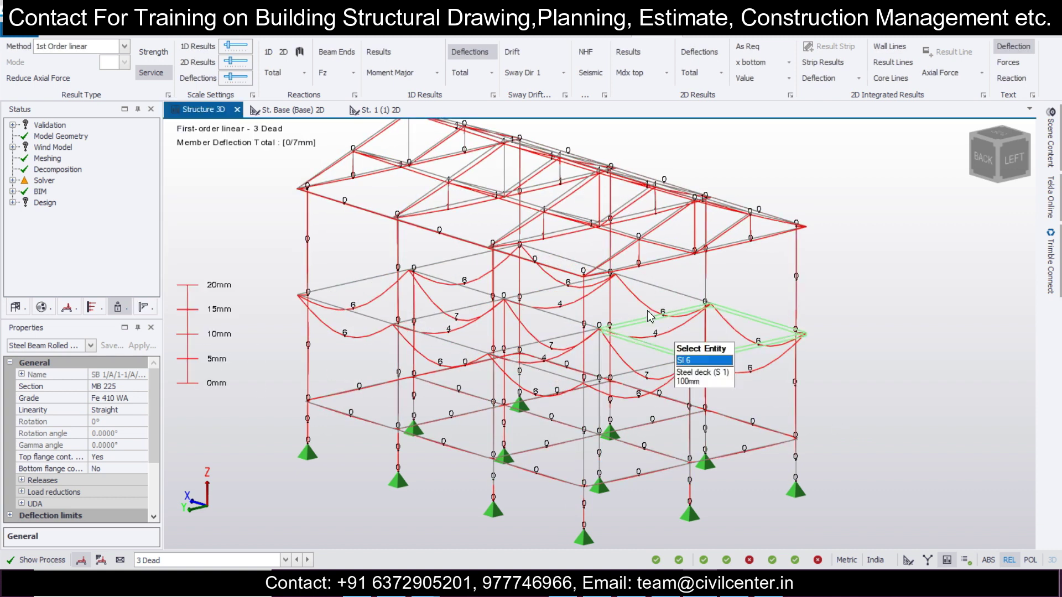
right_click_drag(387, 285, 455, 281)
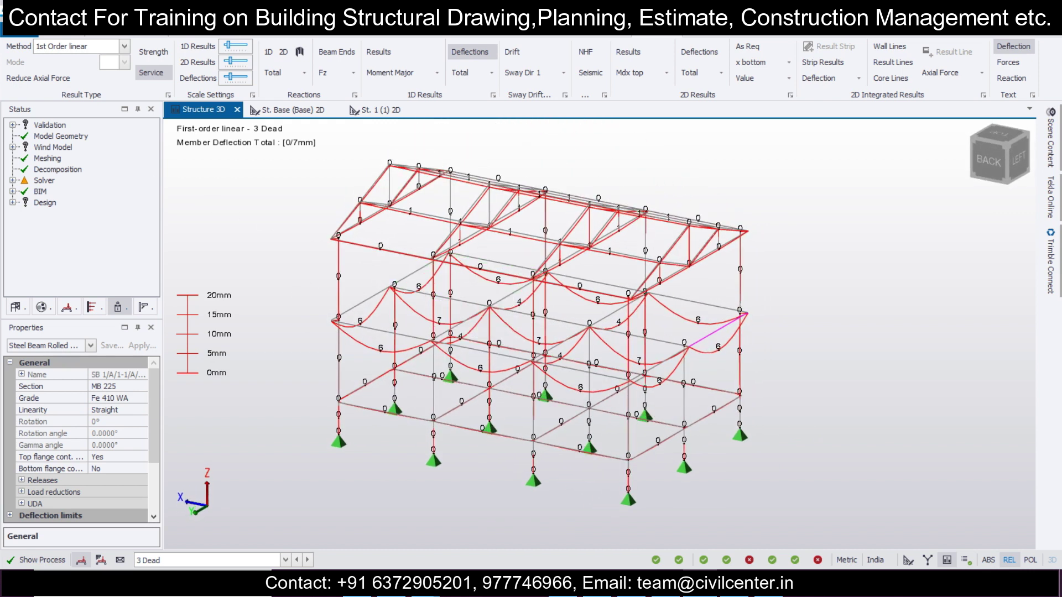
left_click(67, 36)
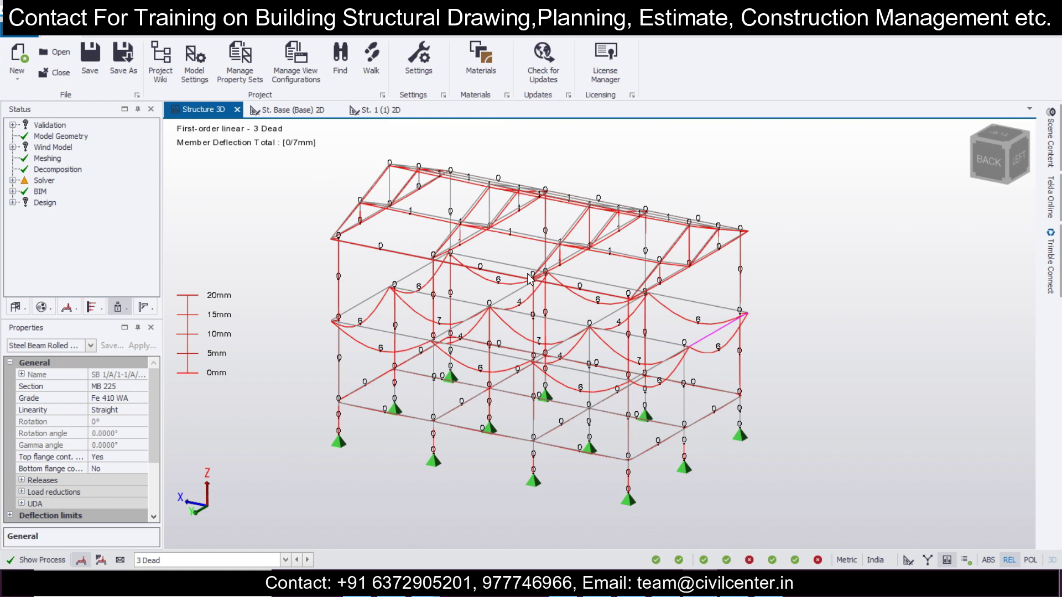
scroll(618, 335, "down", 2)
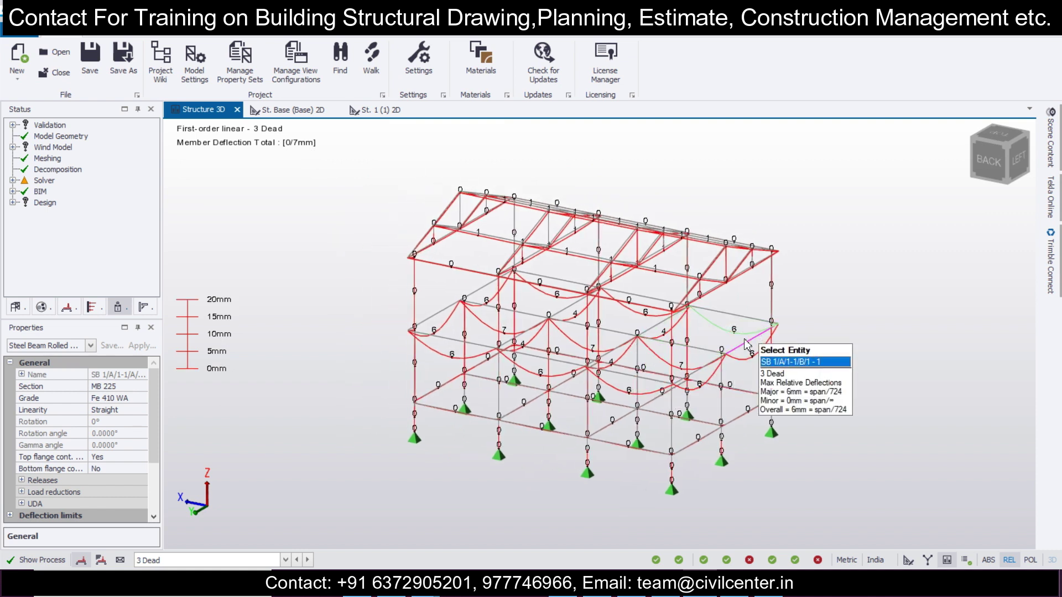
right_click_drag(744, 339, 696, 346)
middle_click_drag(685, 316, 688, 343)
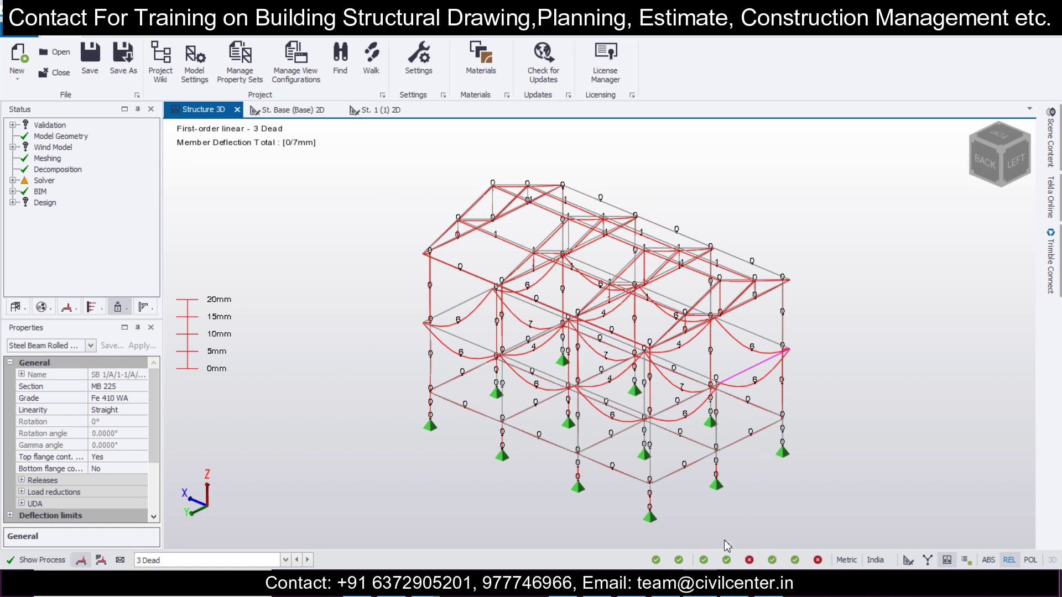
left_click(733, 583)
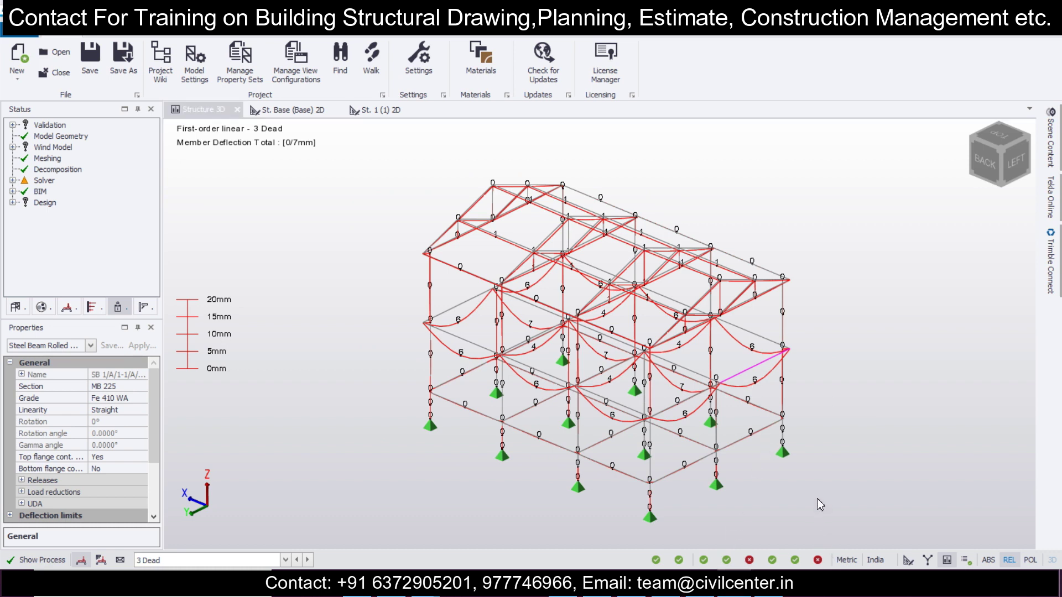
scroll(874, 474, "up", 1)
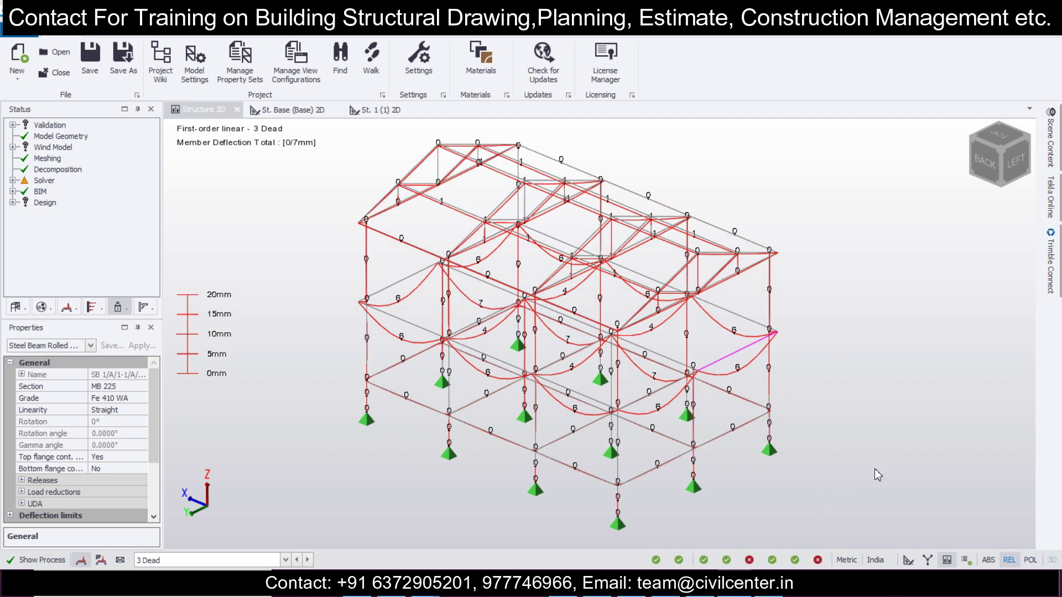